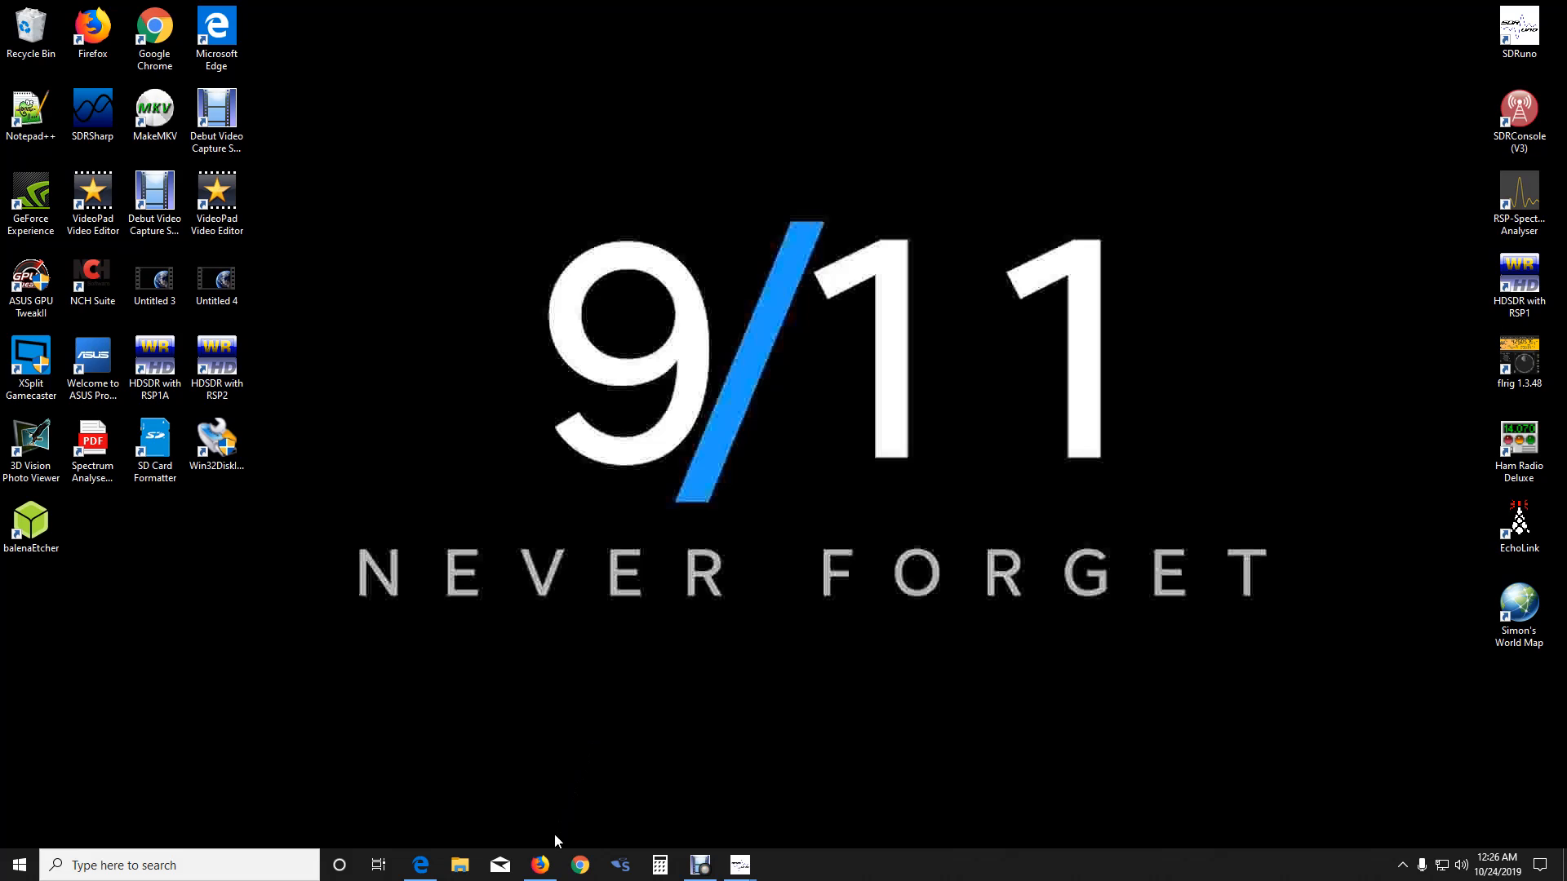
# - Bring Firefox forward and show the W5 Pro Mini PC Amazon product page
pyautogui.click(541, 870)
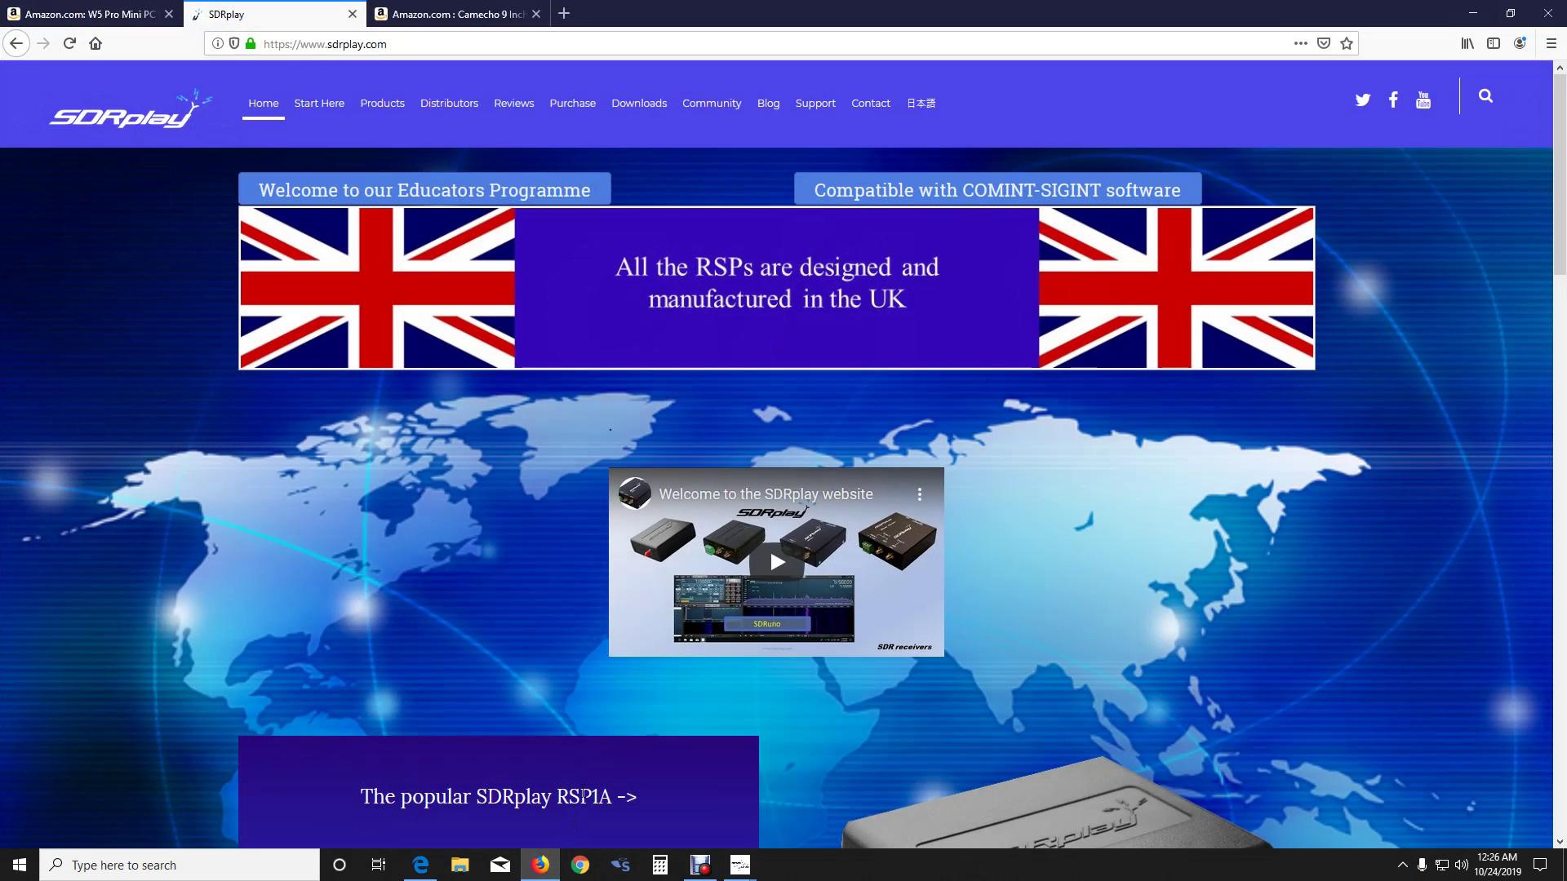
pyautogui.click(86, 17)
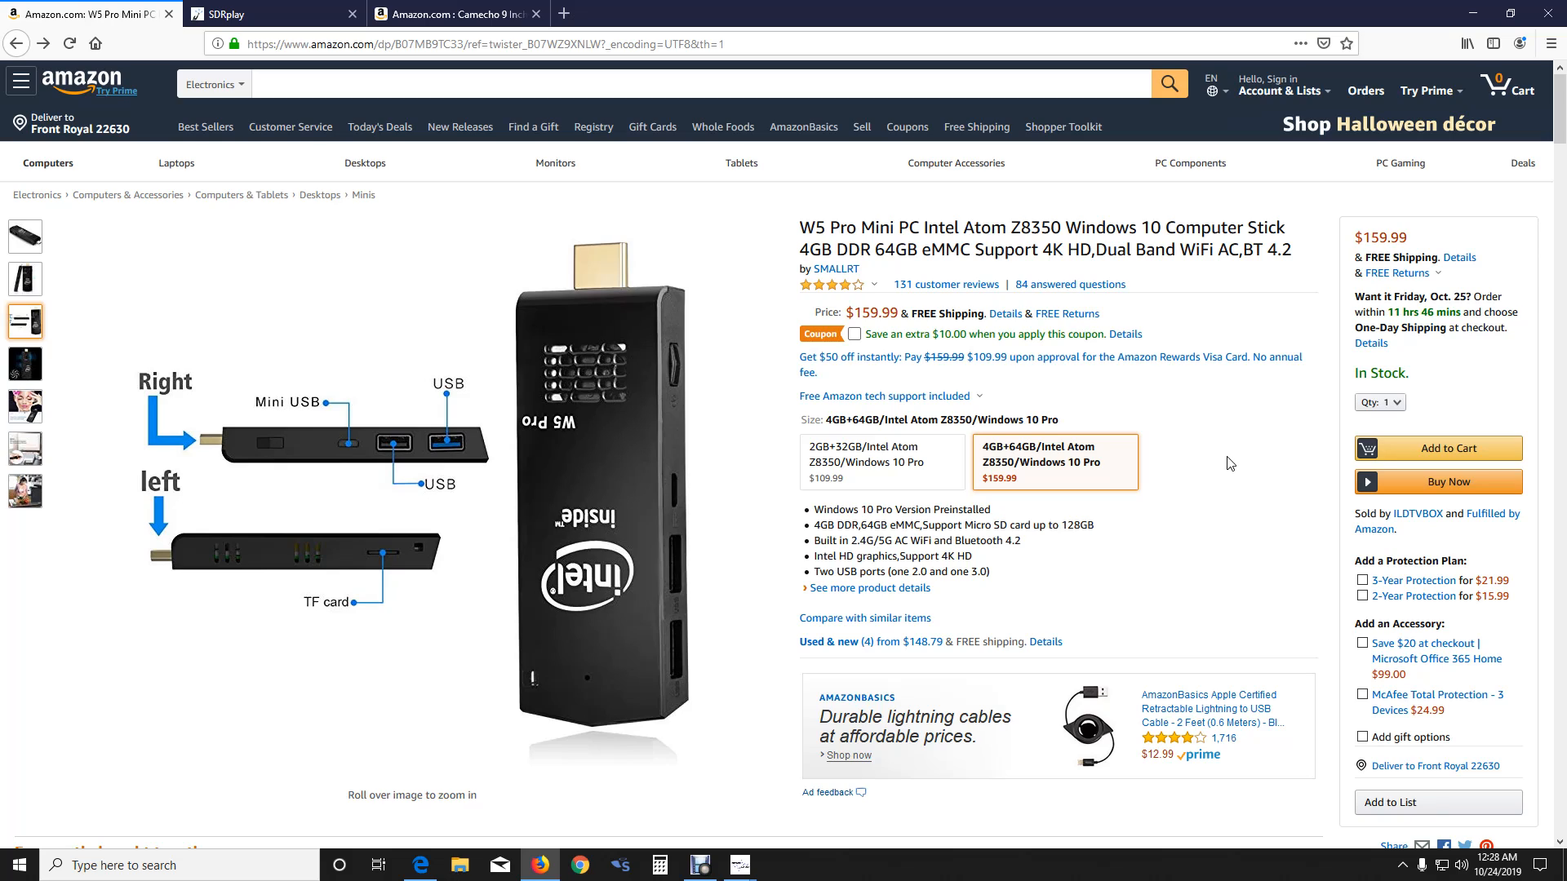
pyautogui.click(739, 866)
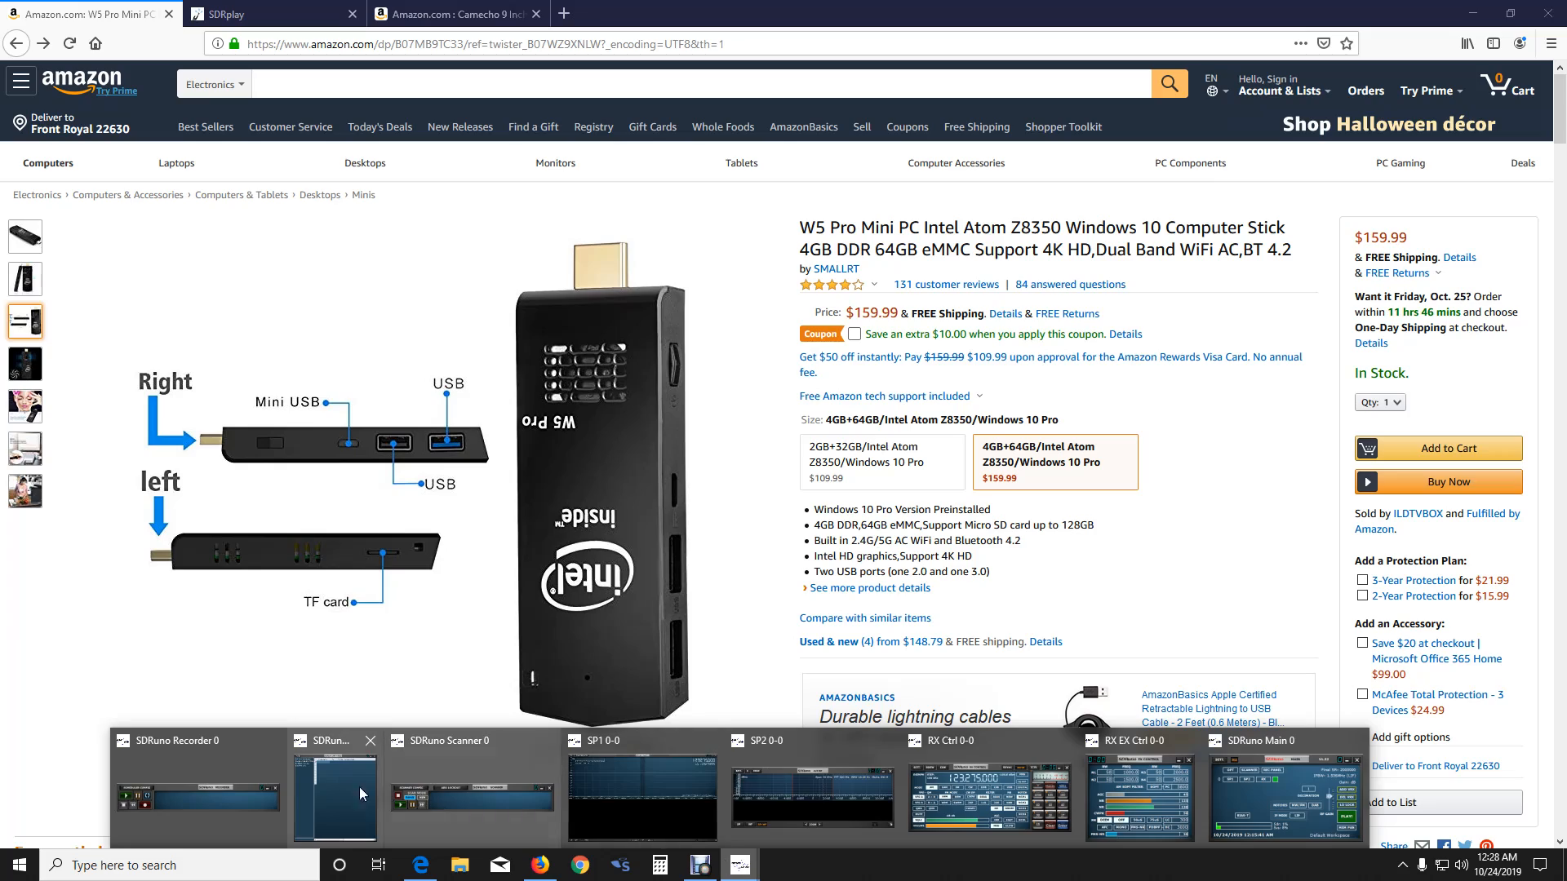
pyautogui.click(251, 764)
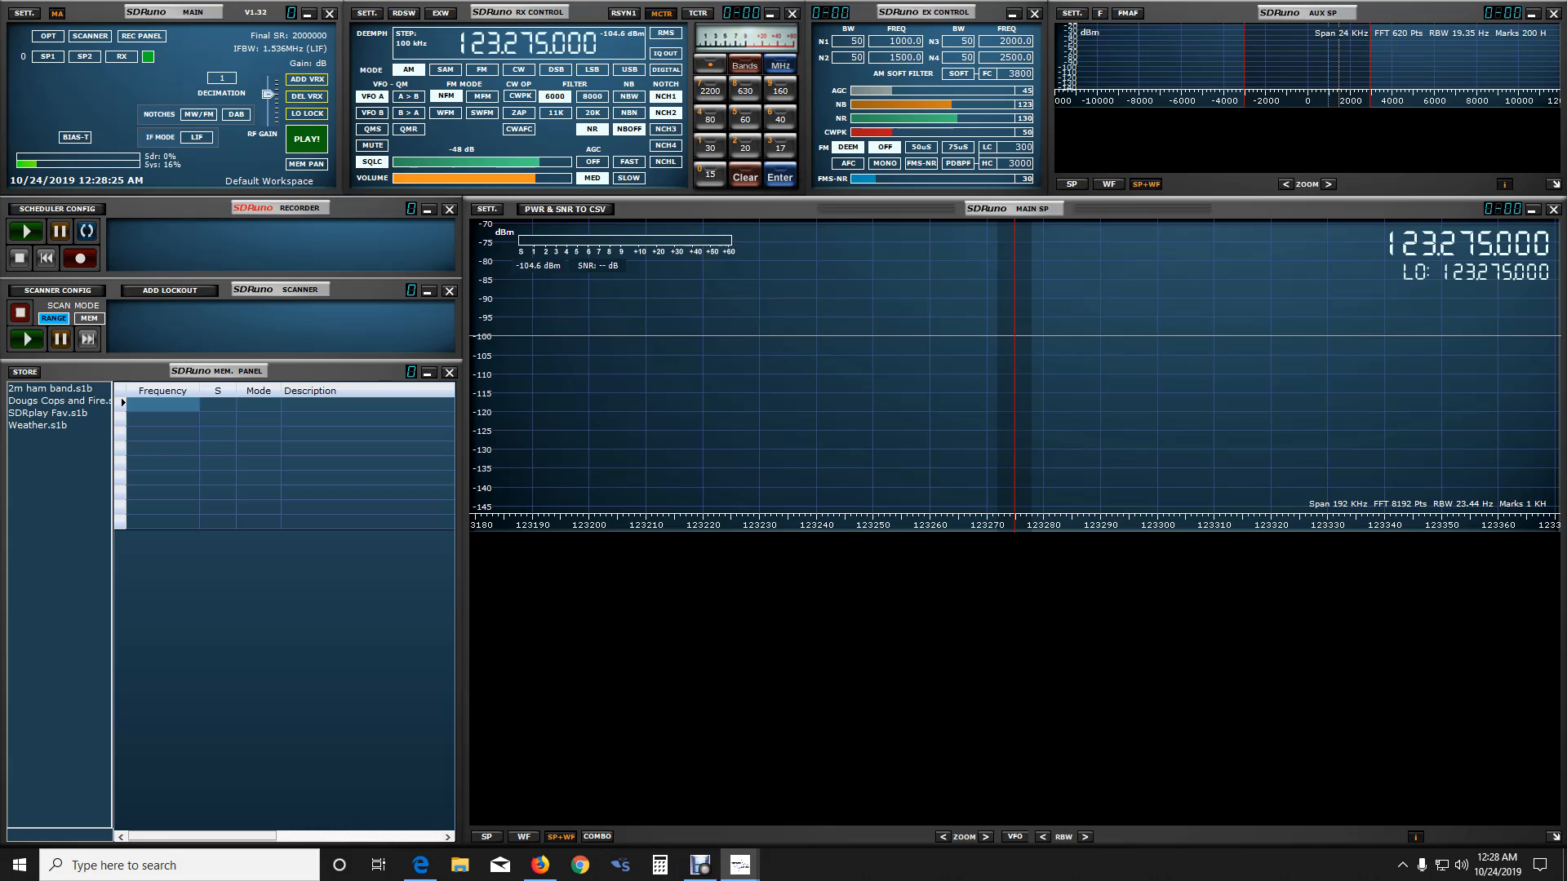
pyautogui.click(311, 16)
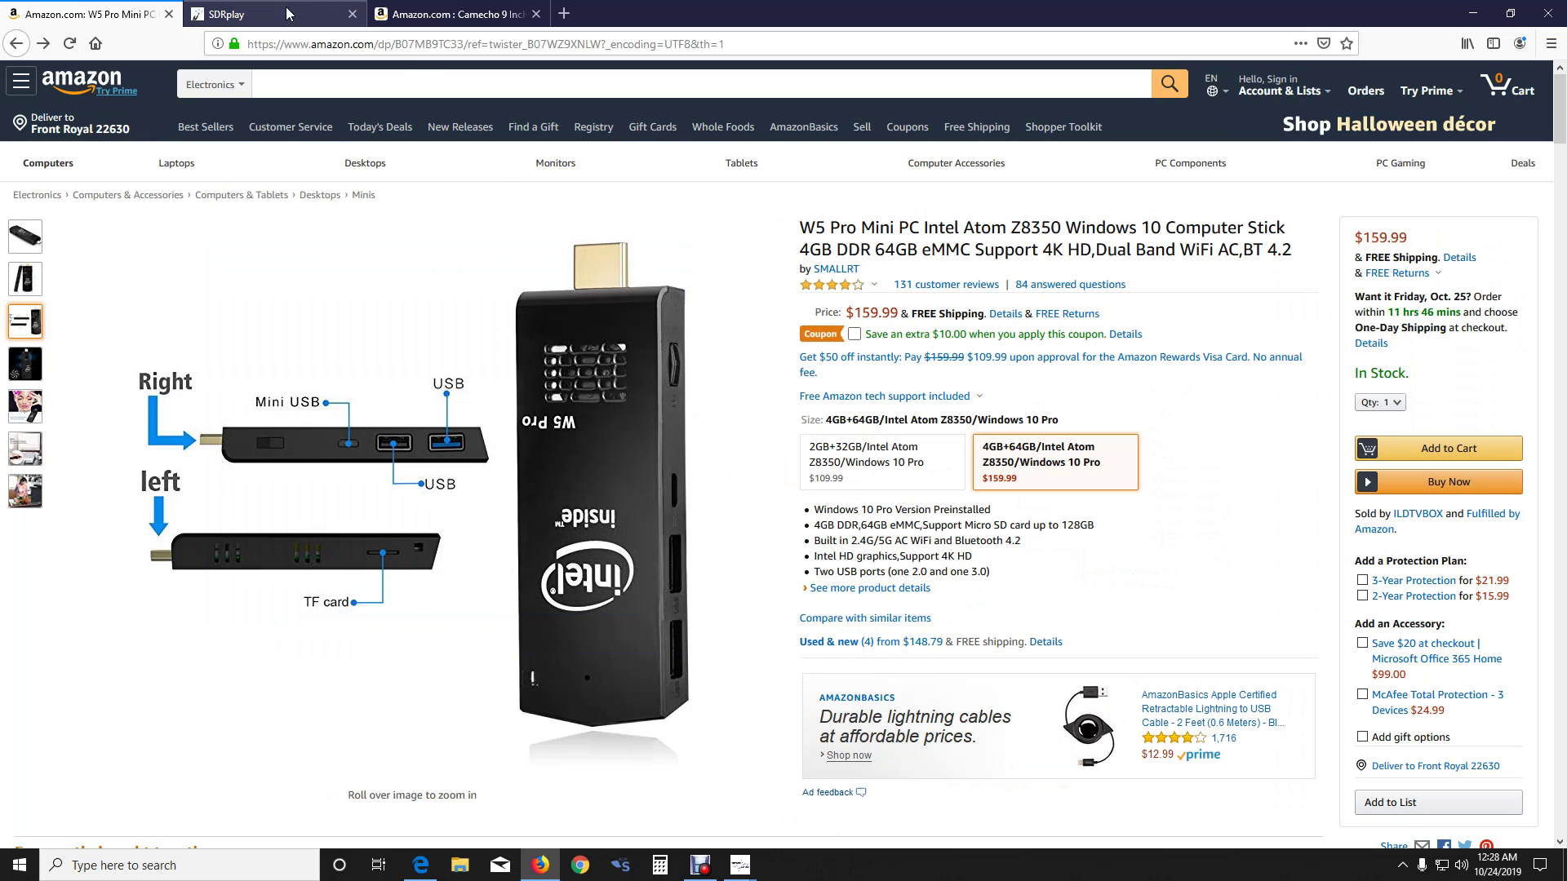
# - Show the SDRplay Downloads page, toggling Raspberry Pi and Windows software lists, ending on Windows with SDRuno V1.32
pyautogui.click(289, 14)
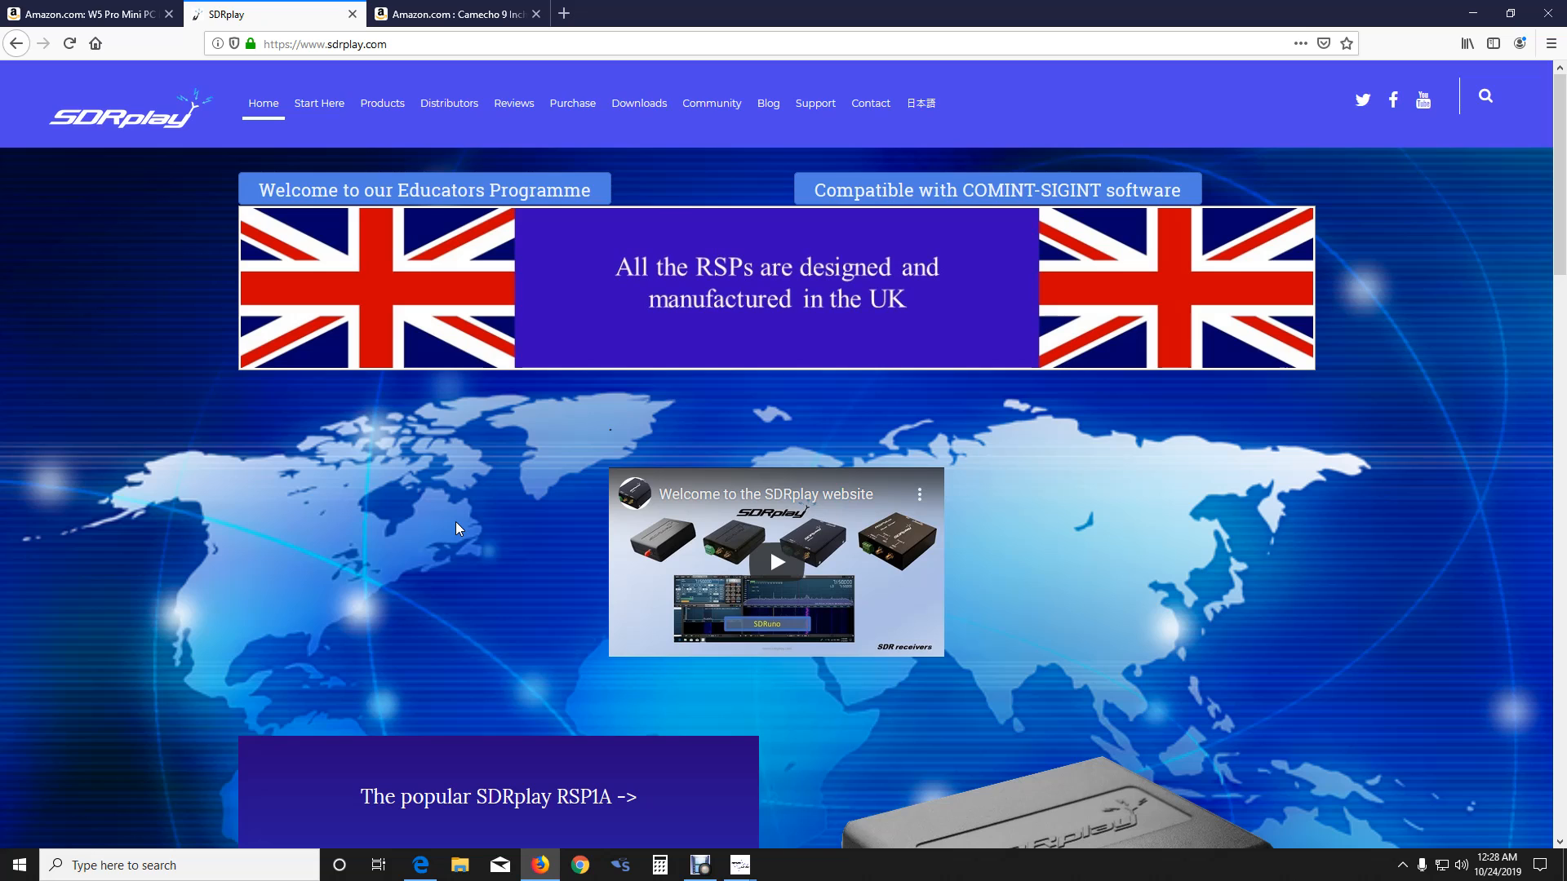
pyautogui.click(640, 103)
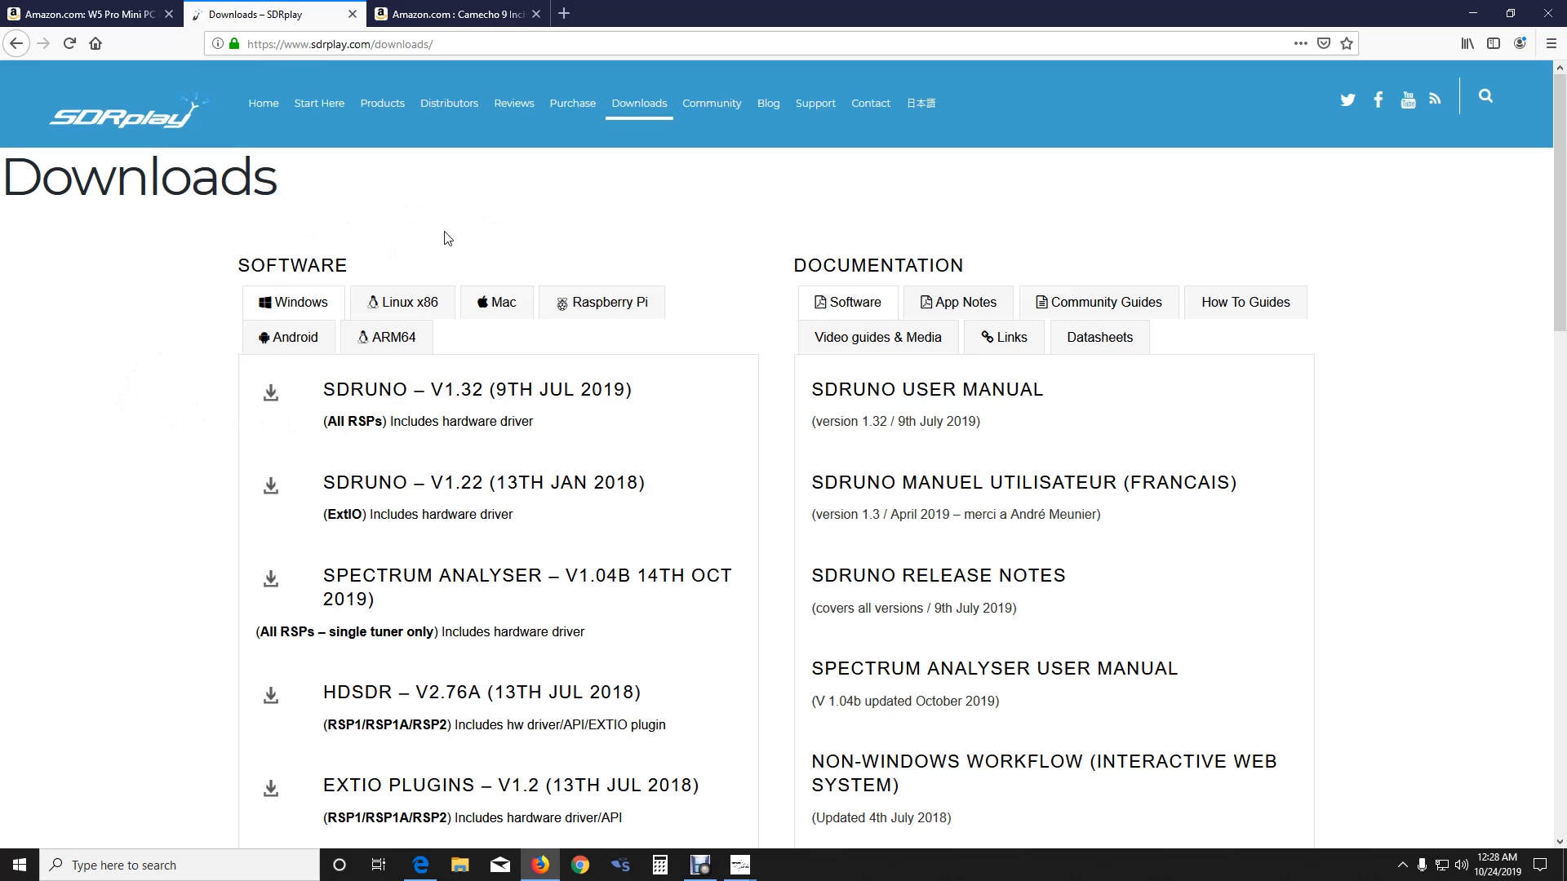
pyautogui.click(609, 300)
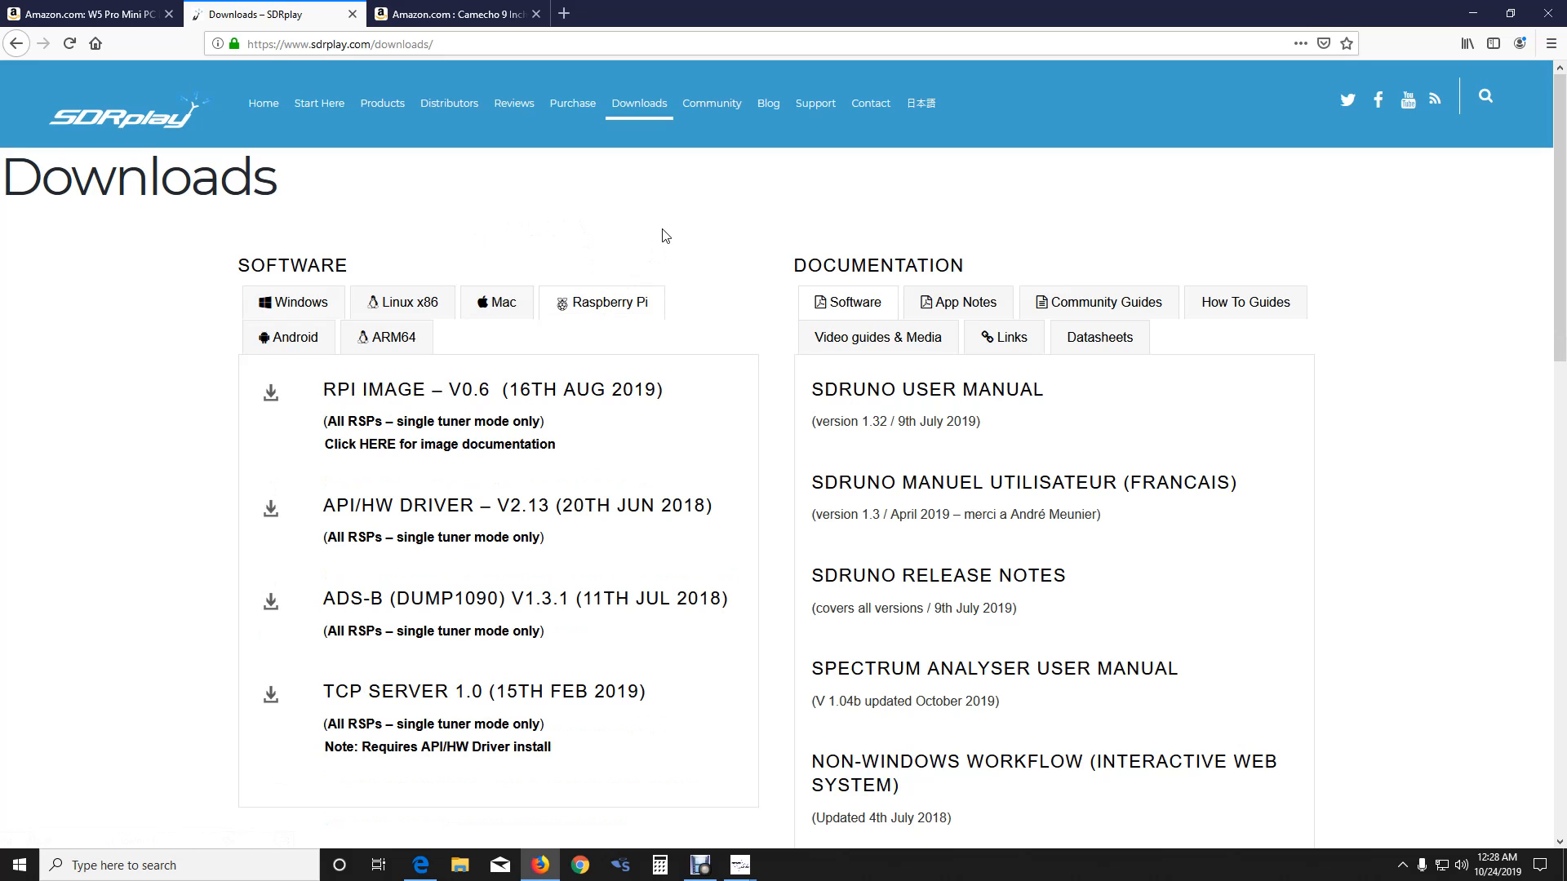
pyautogui.click(289, 307)
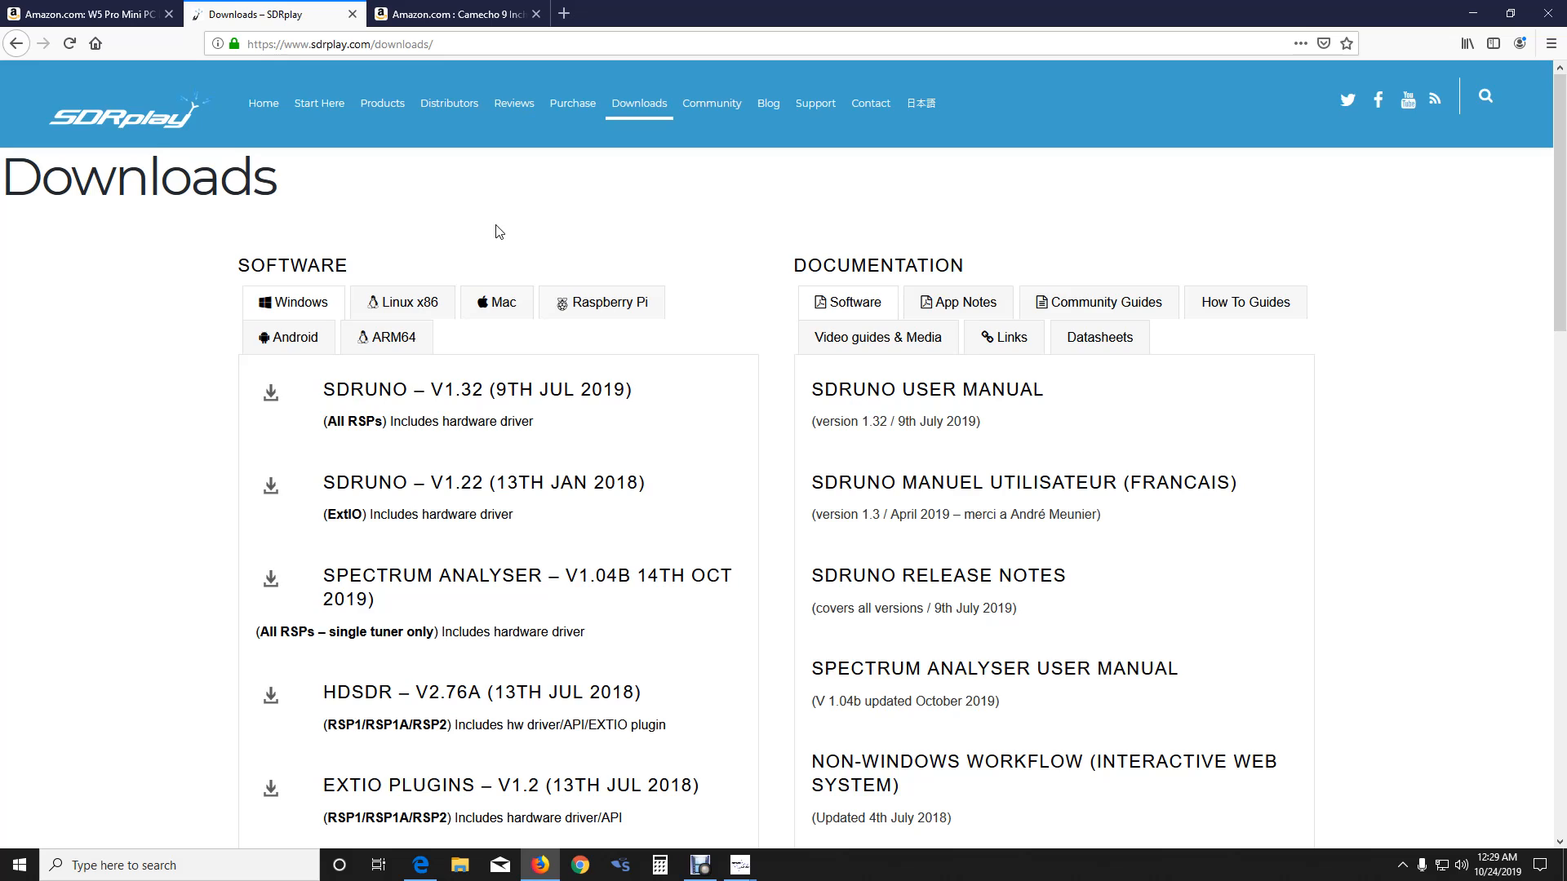
pyautogui.click(606, 306)
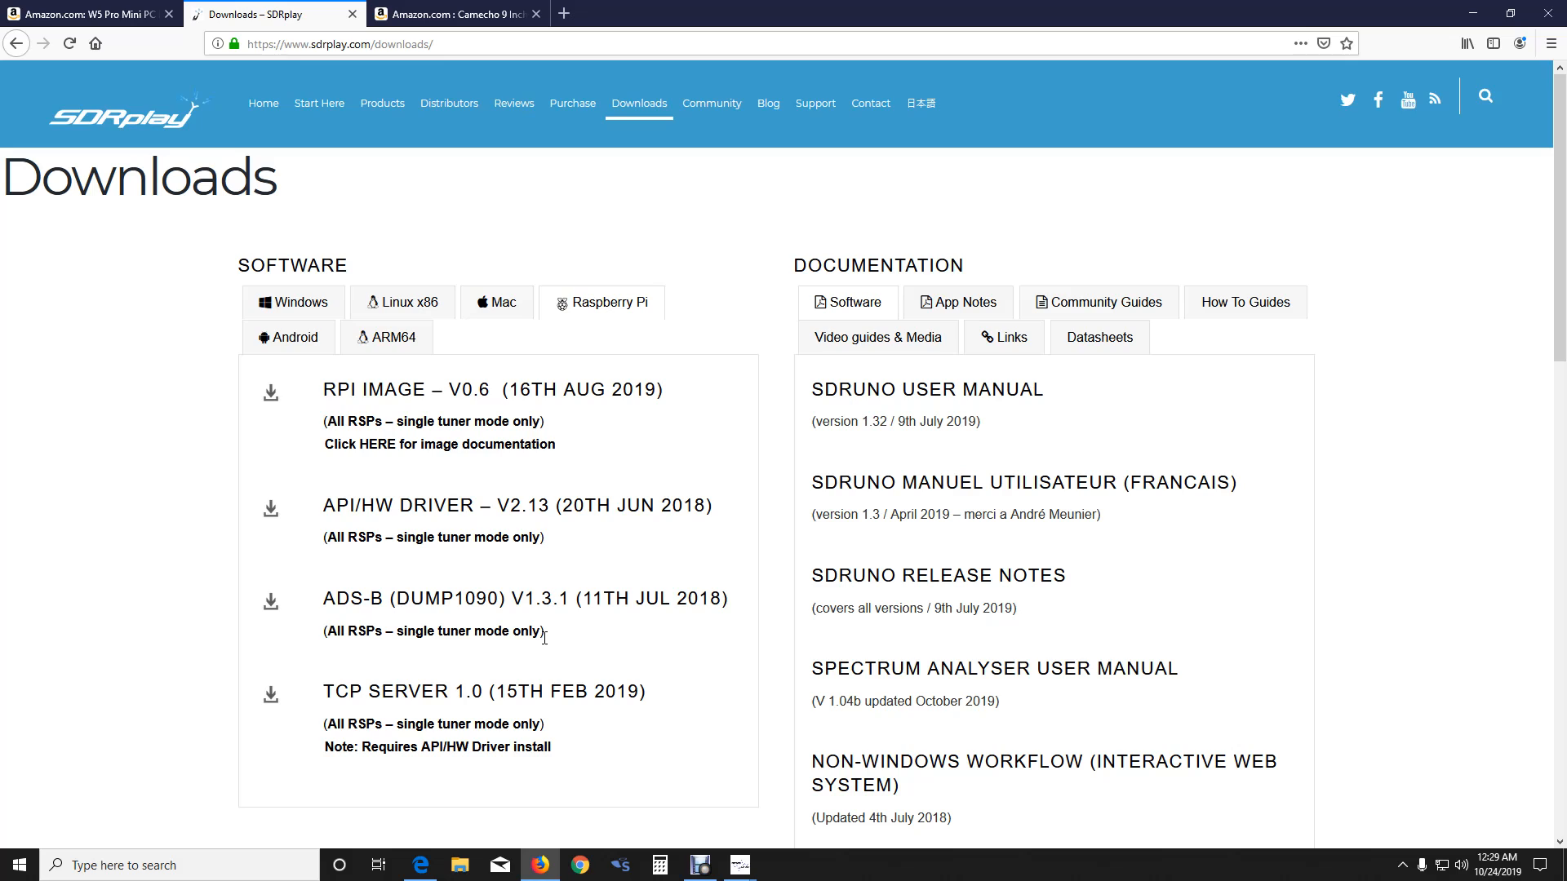
pyautogui.click(295, 303)
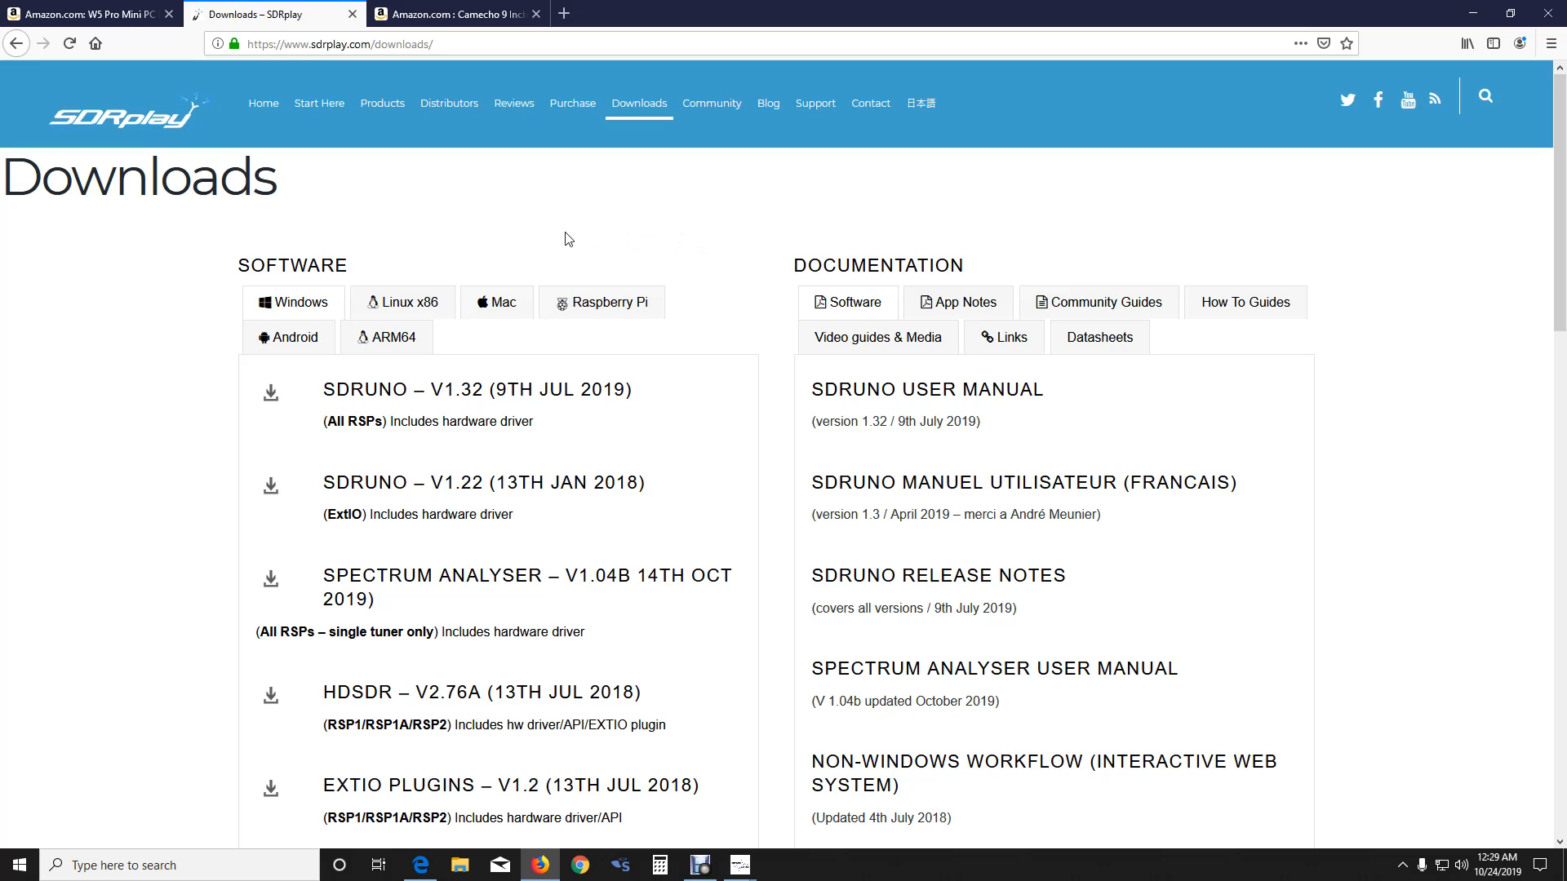
# - View the Camecho 9-inch monitor Amazon listing, then return to the SDRplay Downloads page
pyautogui.click(438, 16)
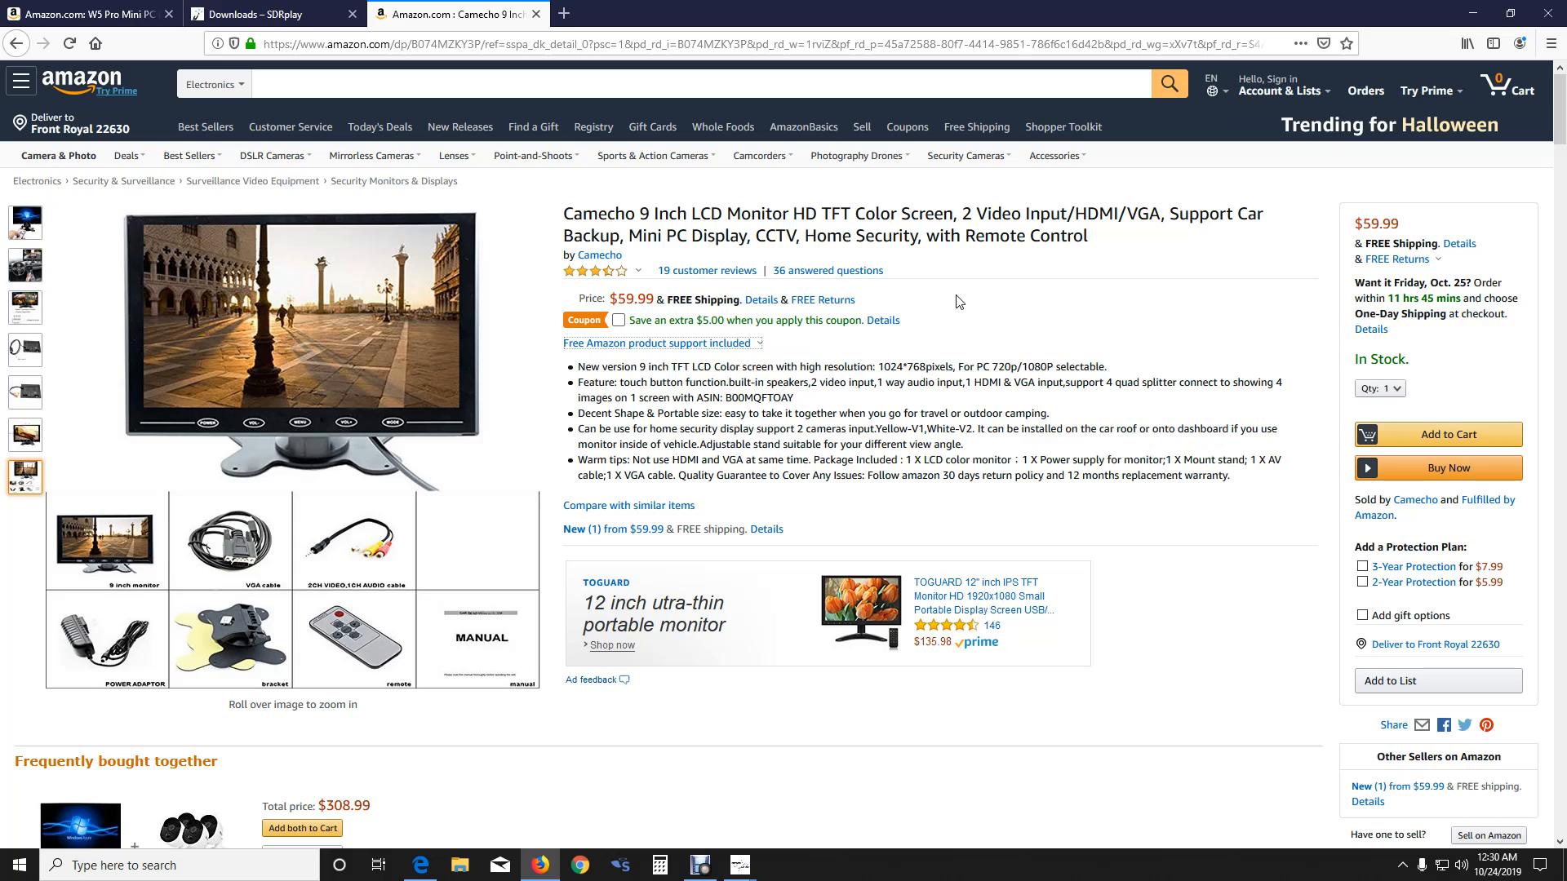
pyautogui.click(262, 14)
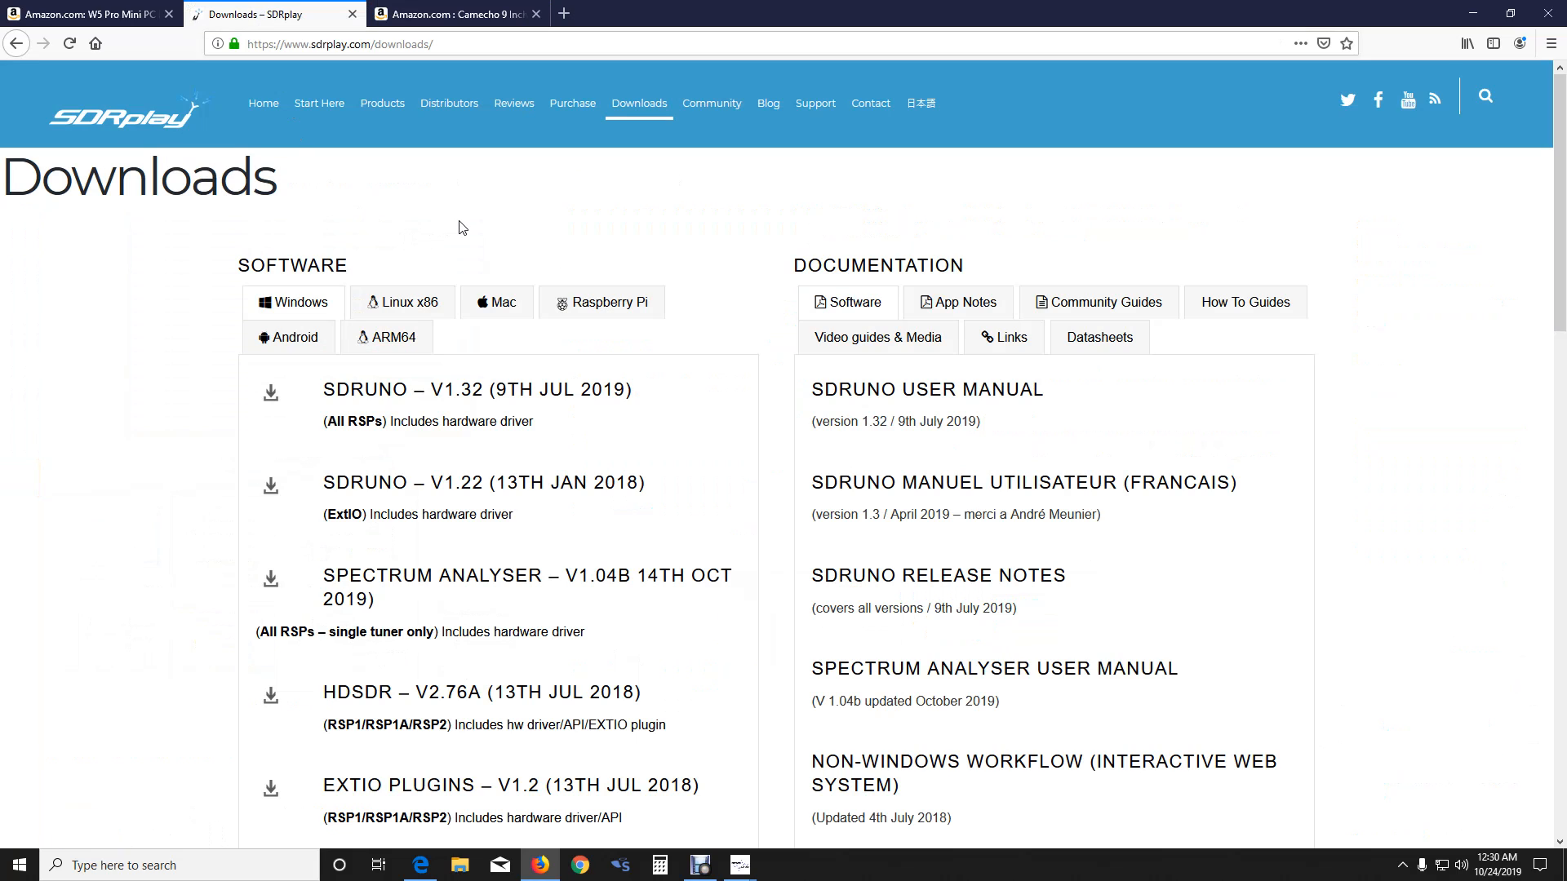
# - Follow the SDRuno V1.32 download link, minimize Firefox and restore the SDRuno receiver windows
pyautogui.click(475, 406)
pyautogui.click(1474, 12)
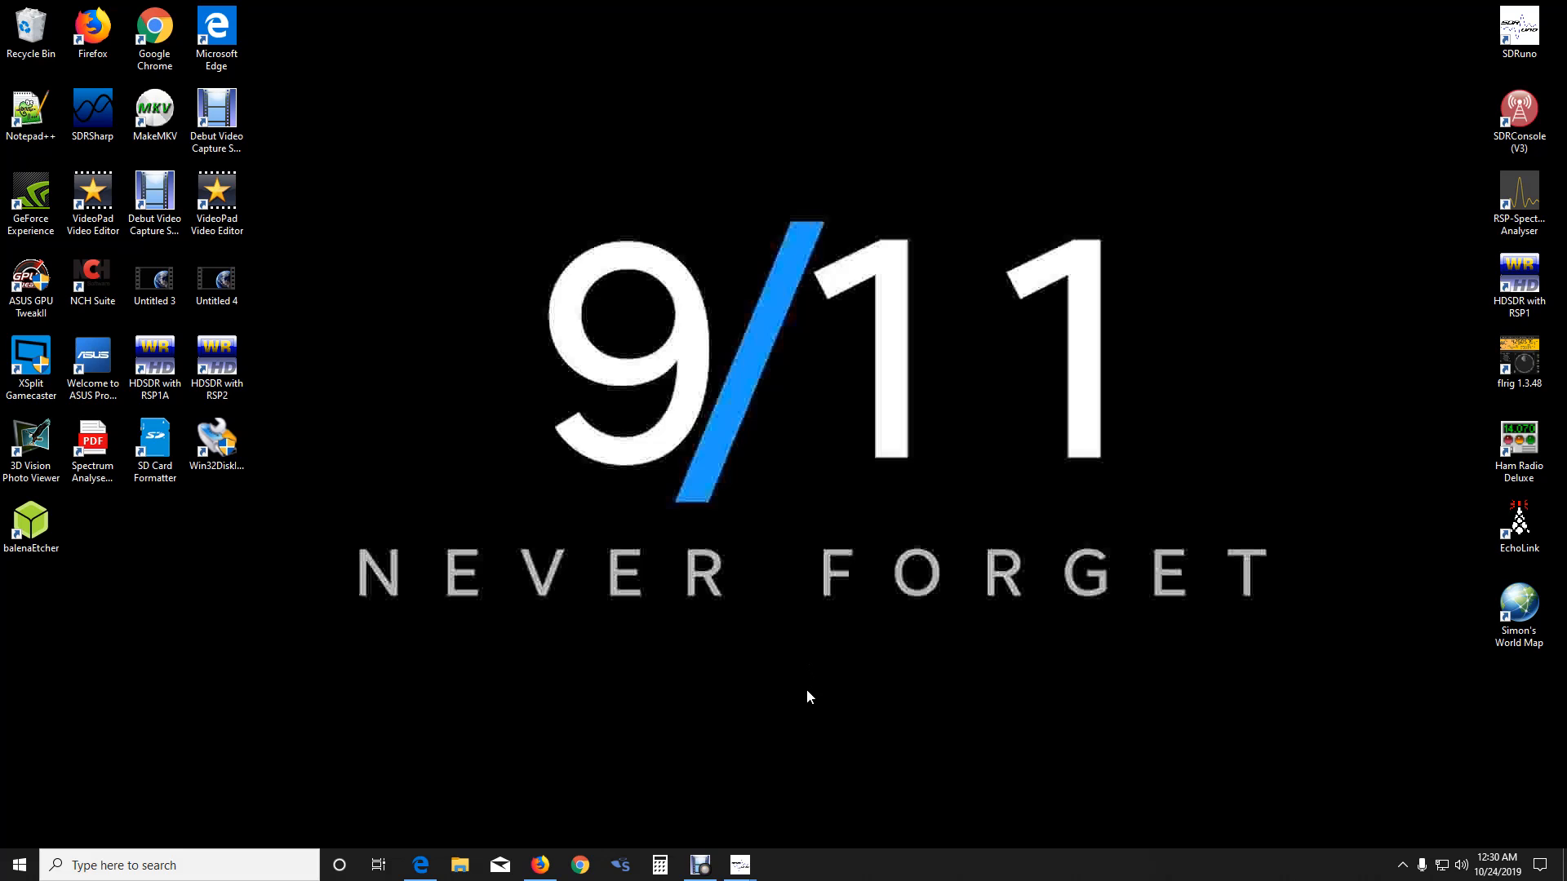
pyautogui.moveTo(739, 865)
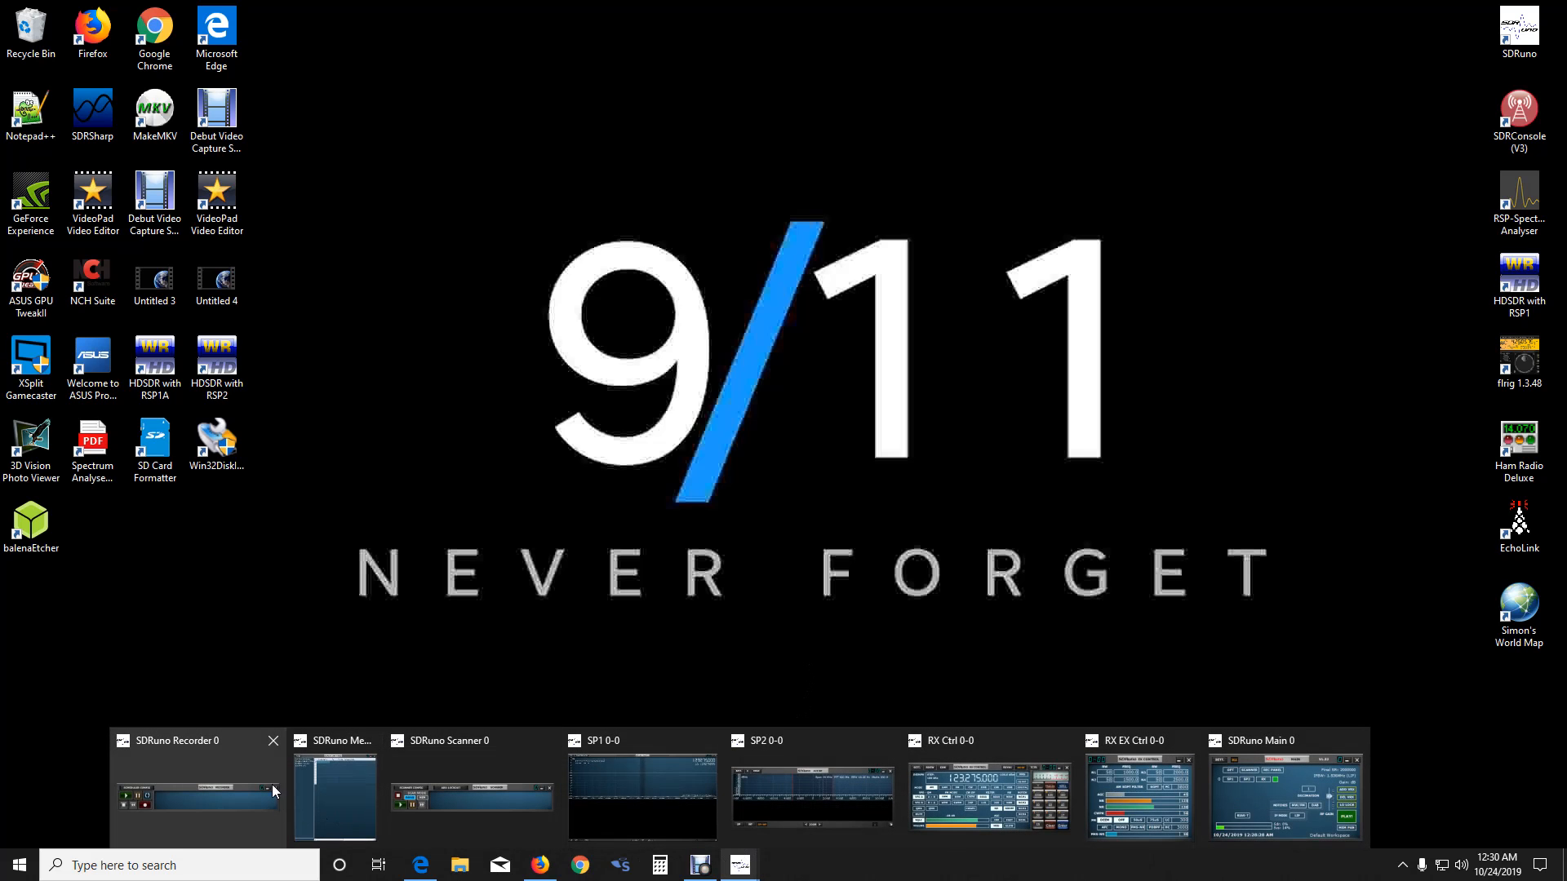
pyautogui.click(247, 759)
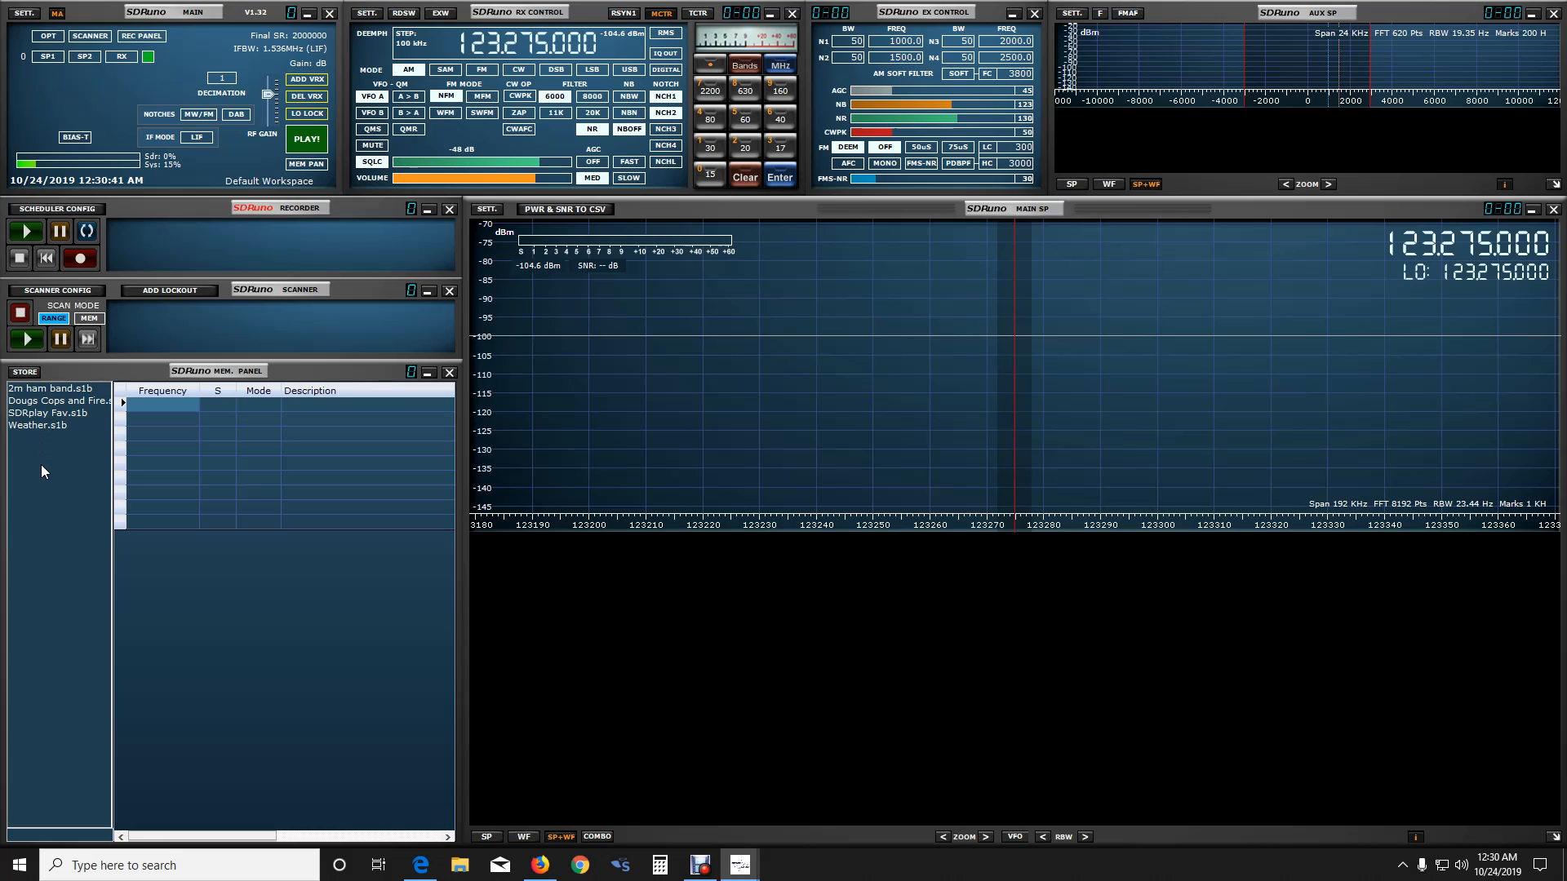
# - Load the 2m ham band.s1b memory bank, then select Dougs Cops and Fire
pyautogui.click(60, 390)
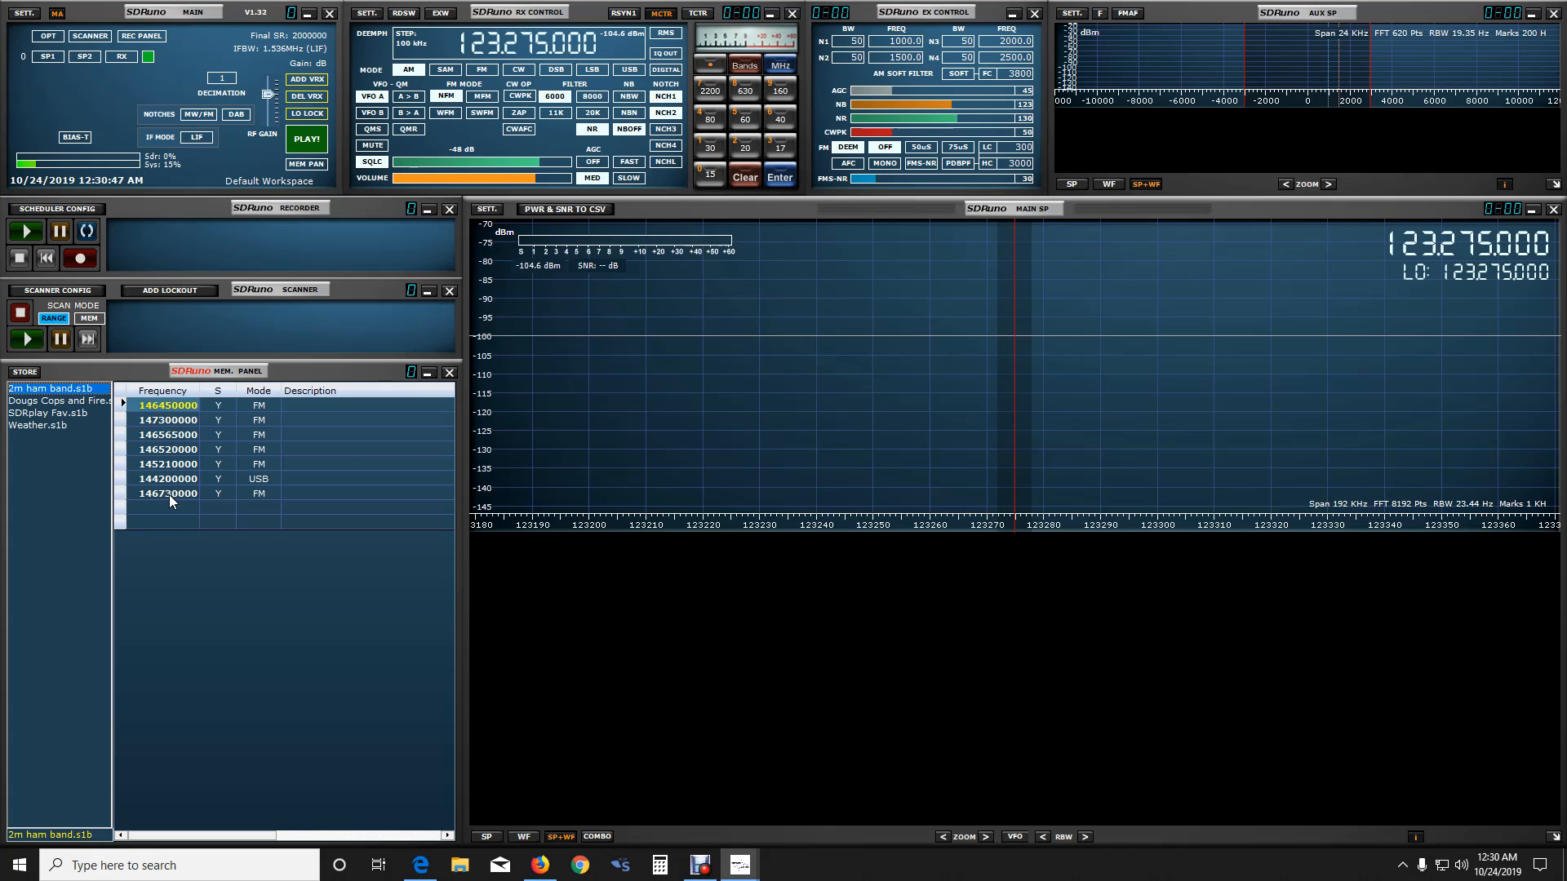
pyautogui.click(54, 403)
# - Load Dougs Cops and Fire, SDRplay Fav.s1b, Weather.s1b, 2m ham band.s1b, then Dougs Cops and Fire again
pyautogui.doubleClick(54, 403)
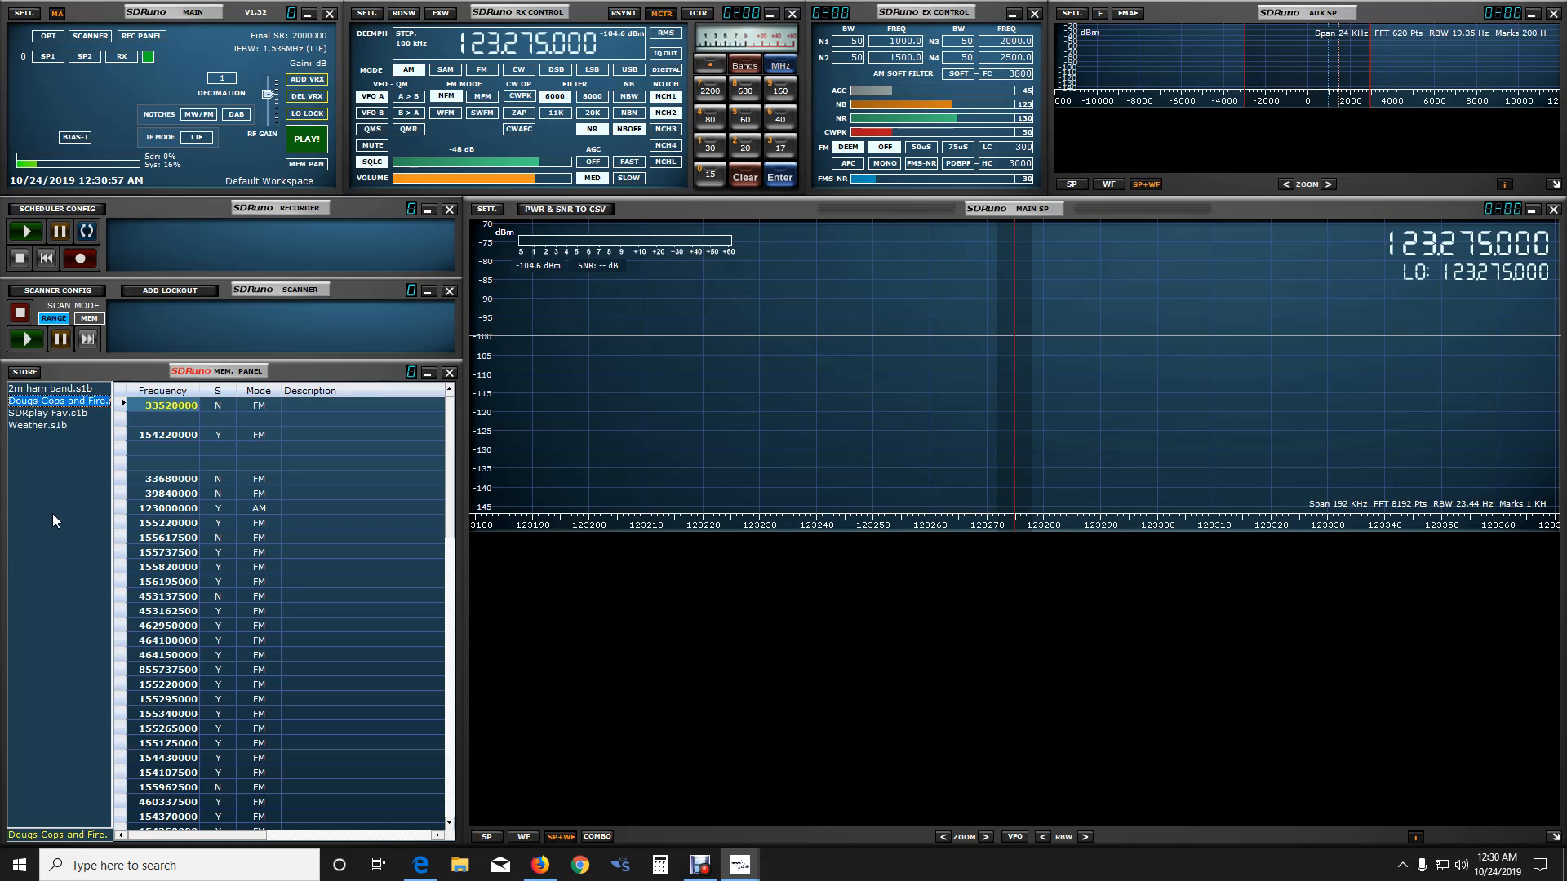
pyautogui.doubleClick(46, 413)
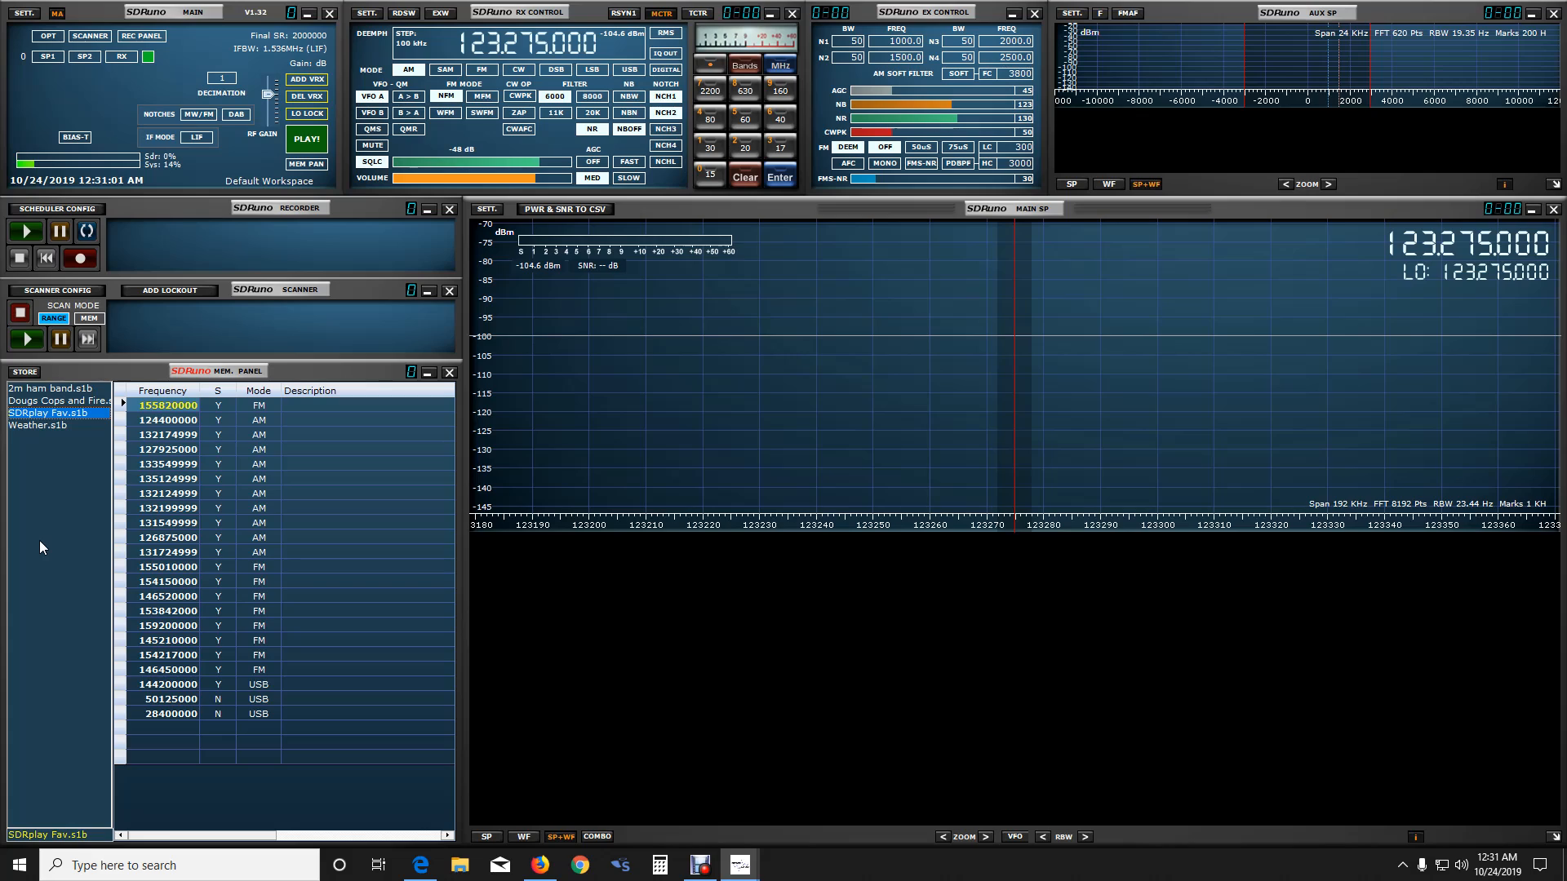
pyautogui.doubleClick(52, 426)
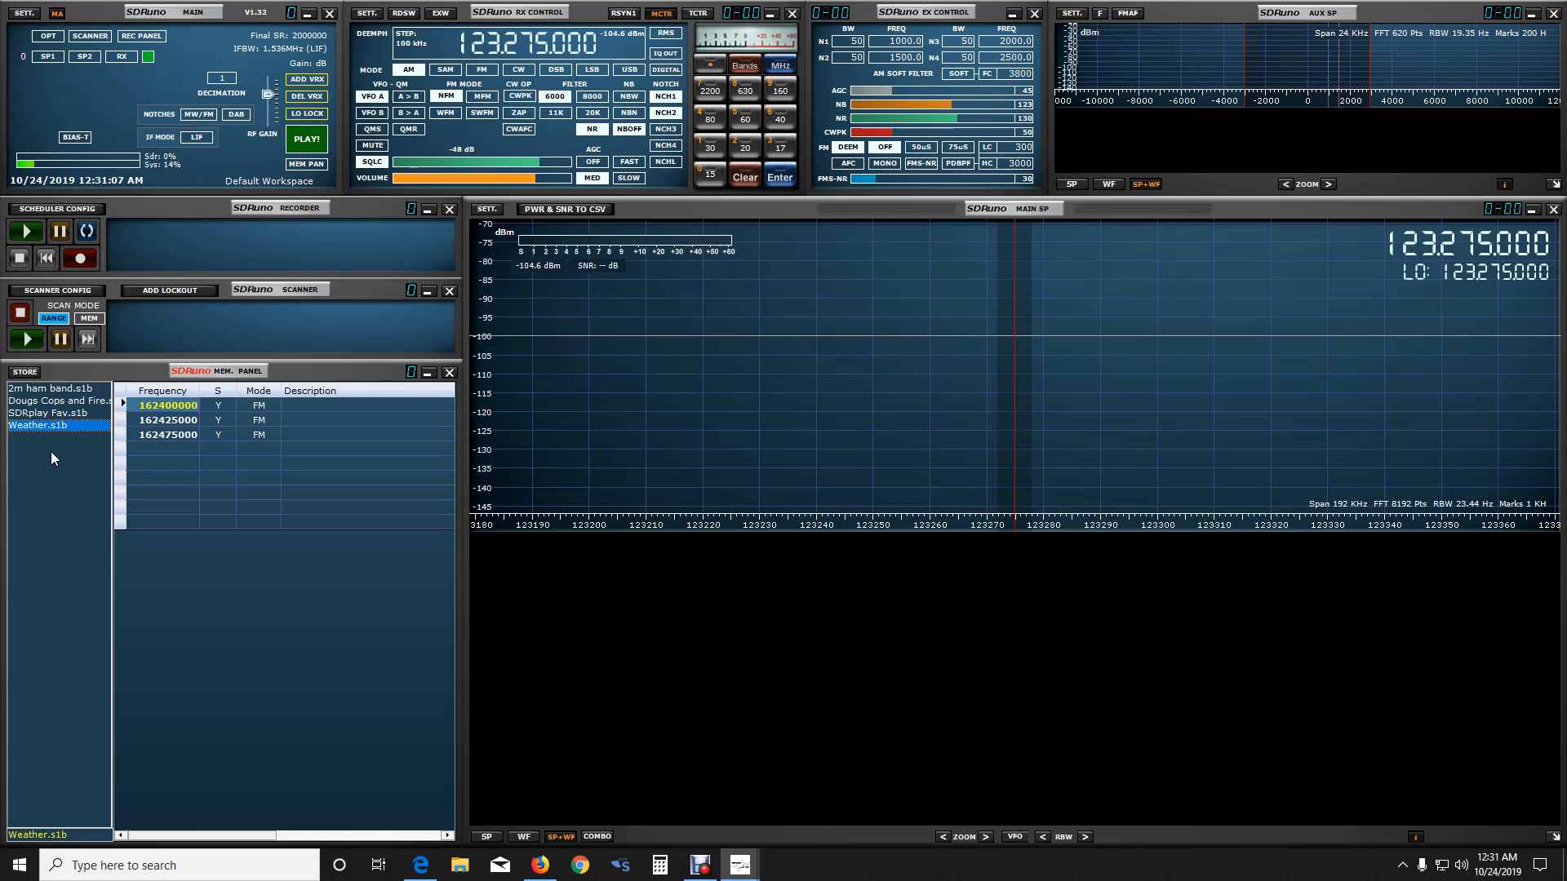
pyautogui.doubleClick(51, 390)
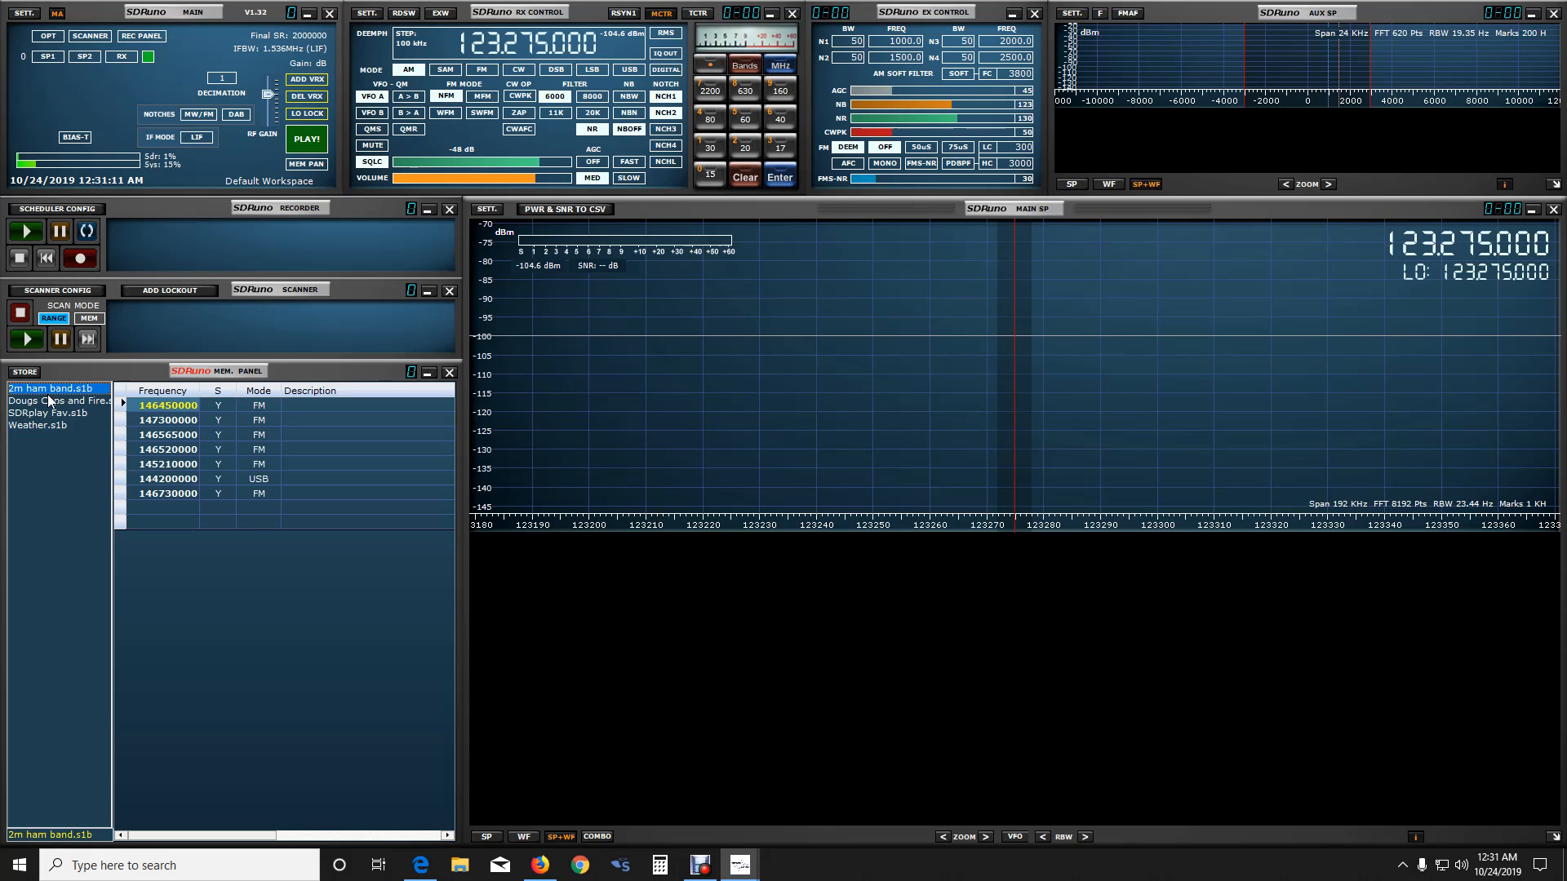
pyautogui.doubleClick(45, 400)
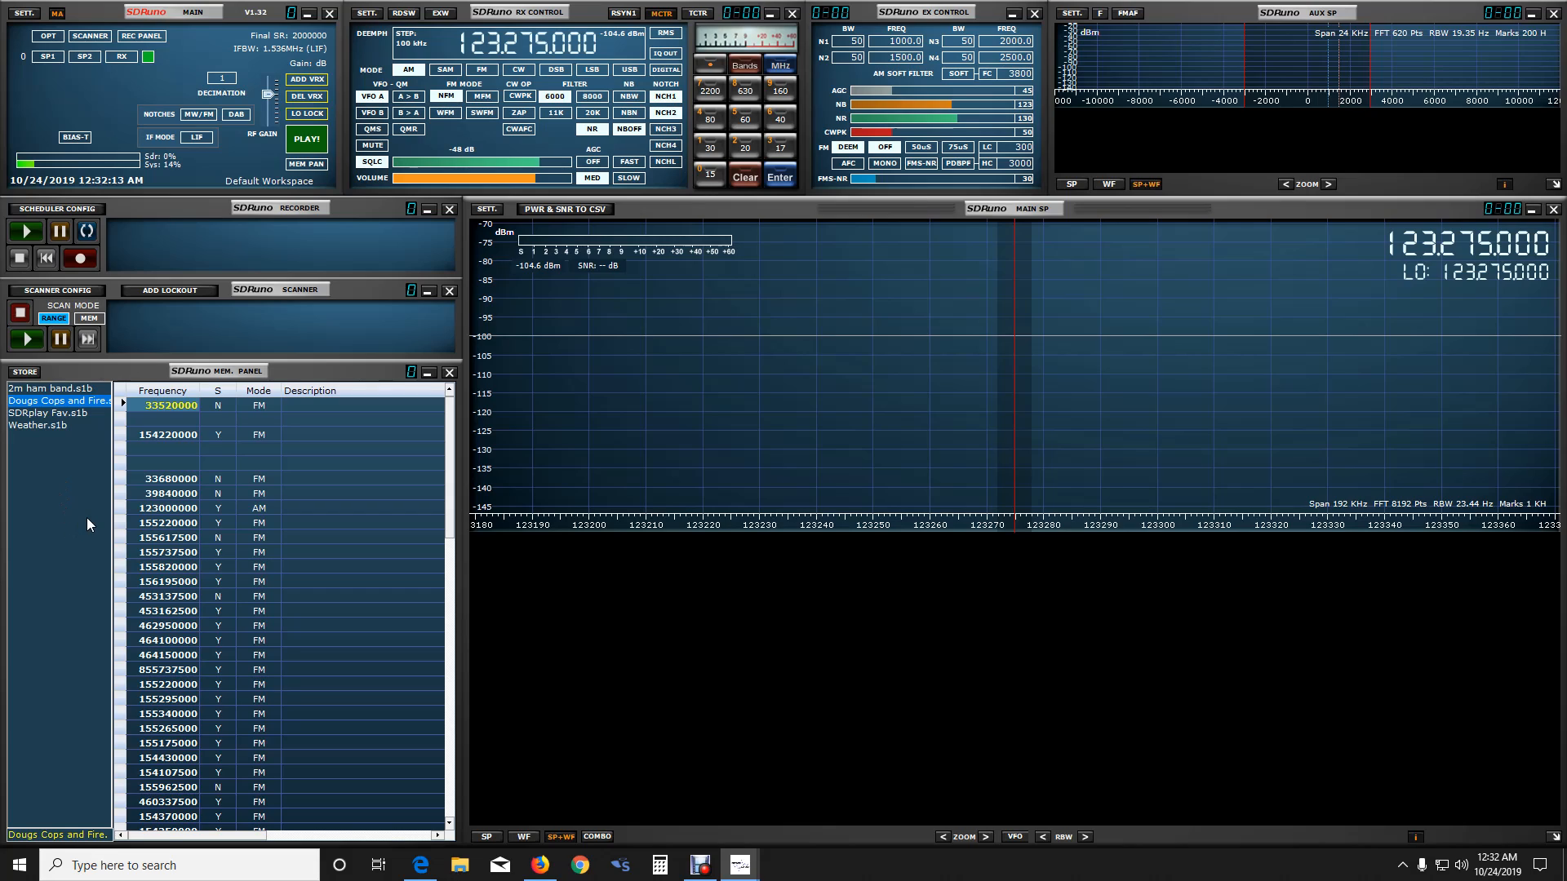
pyautogui.rightClick(161, 506)
pyautogui.click(48, 503)
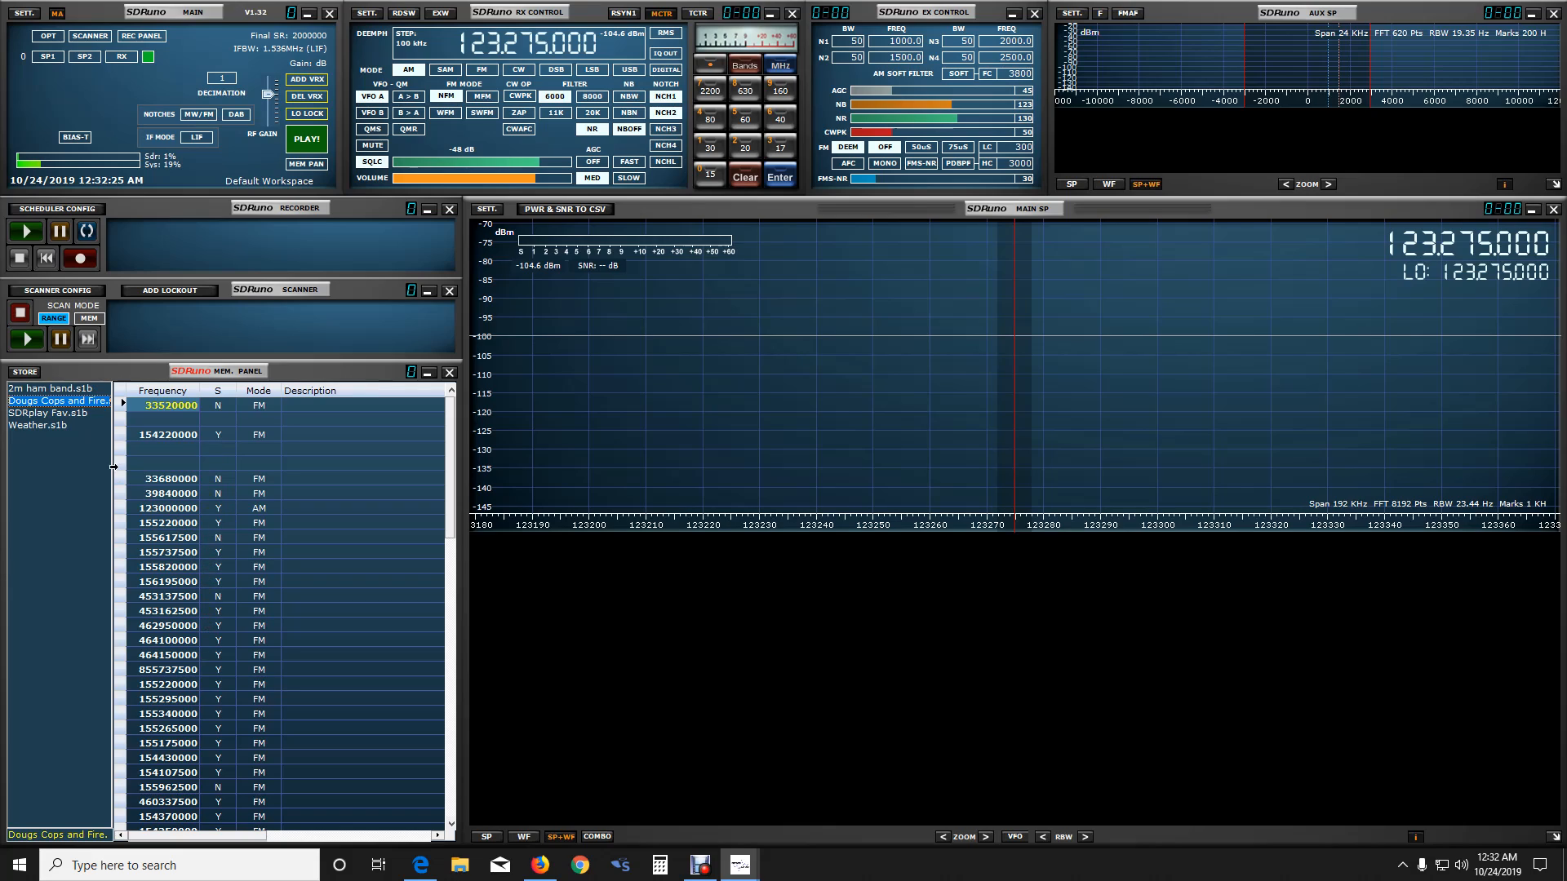
# - Set scan mode to MEM, scan the loaded memory channels, then stop the scan
pyautogui.click(91, 319)
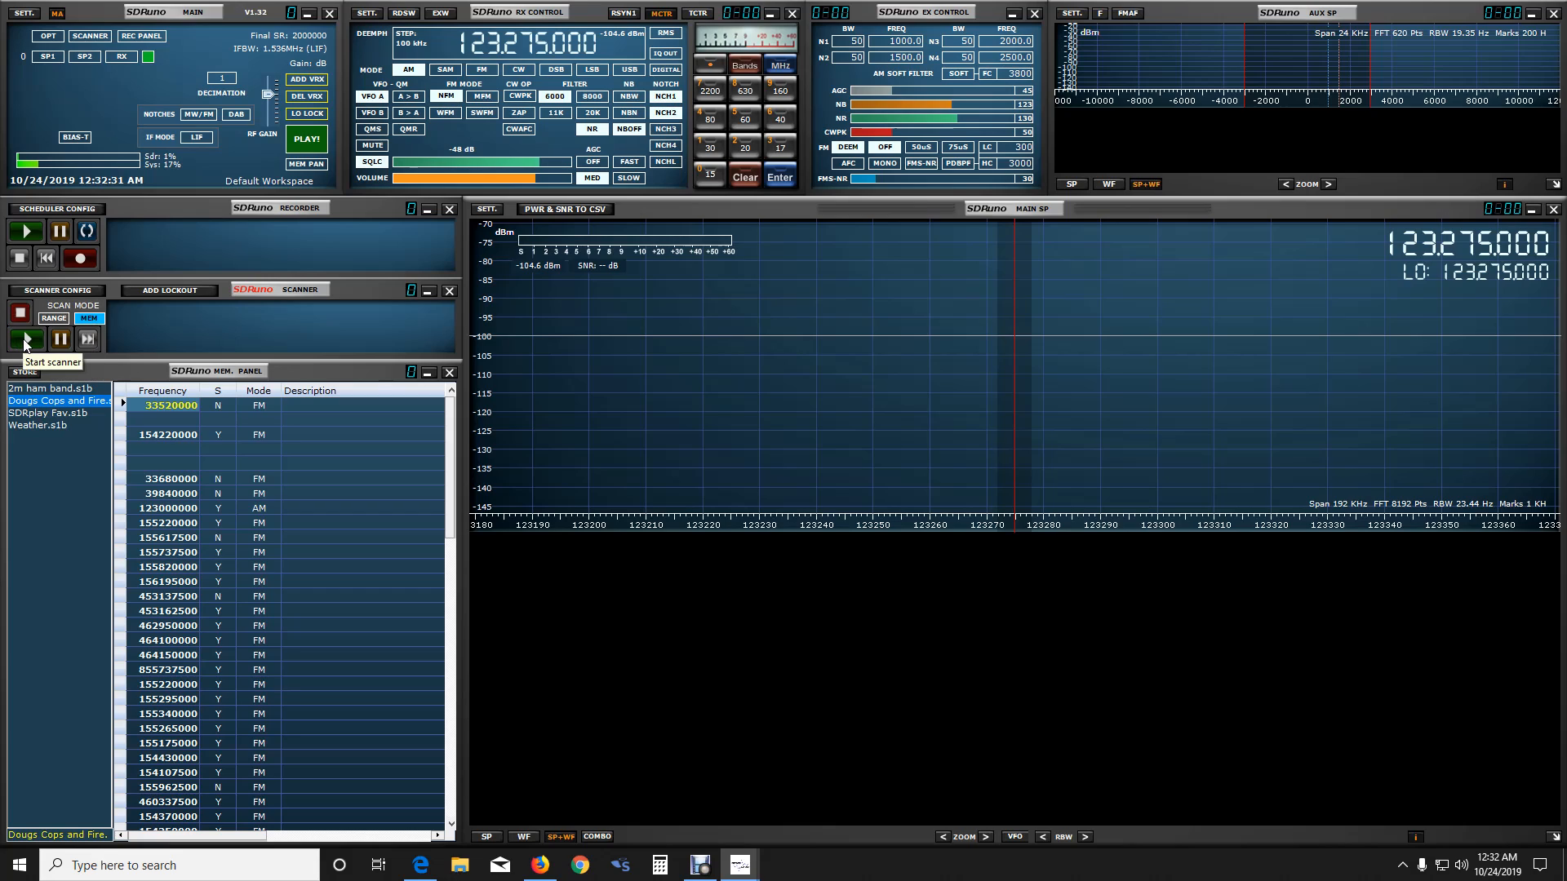
pyautogui.click(25, 340)
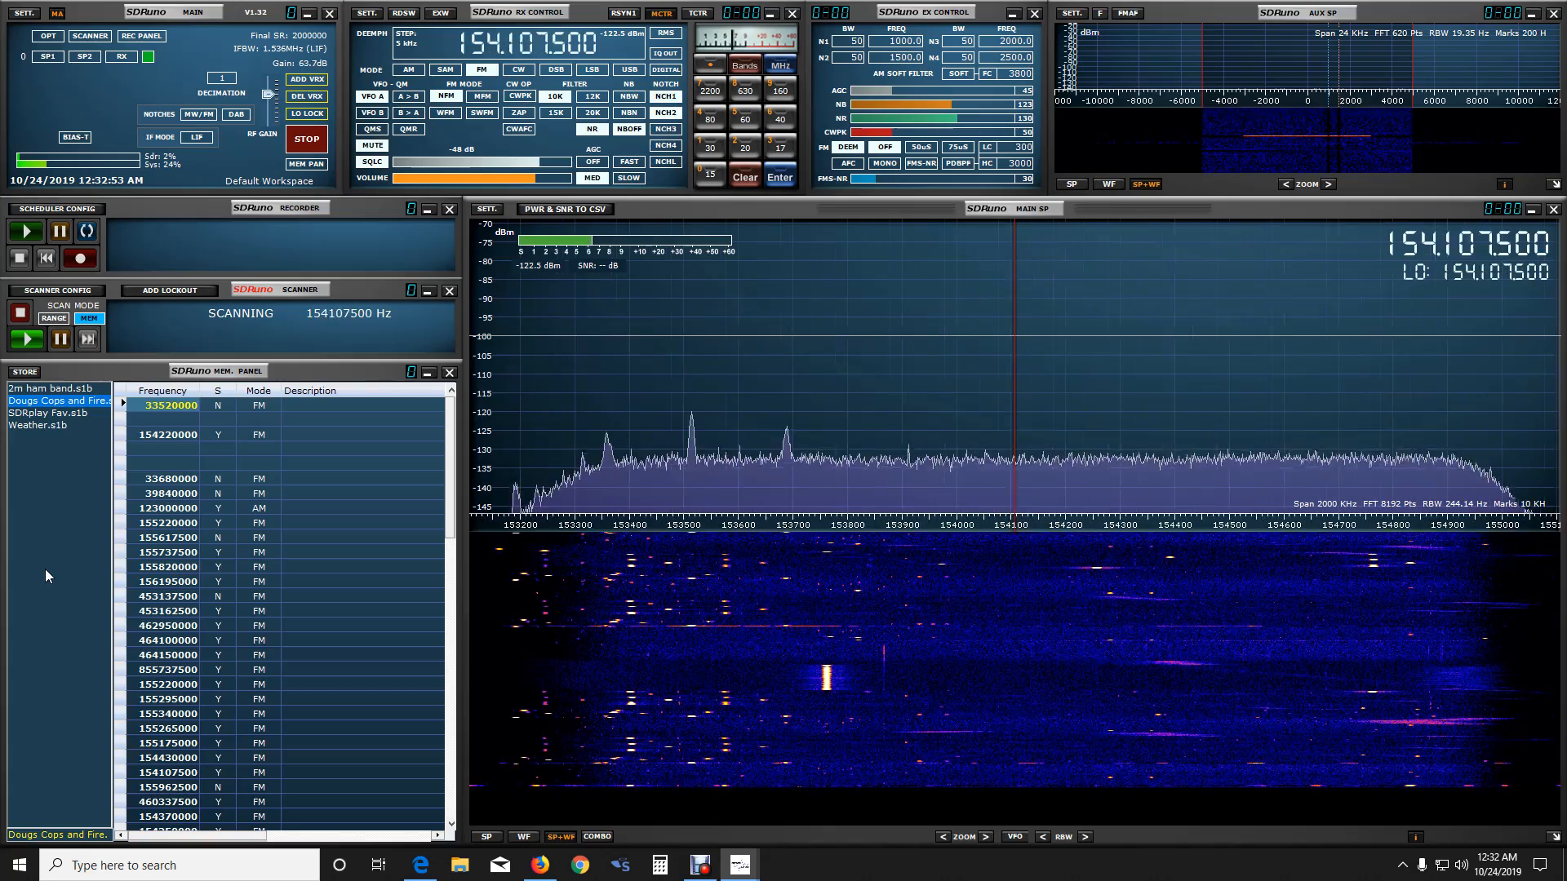
pyautogui.click(18, 315)
pyautogui.click(307, 139)
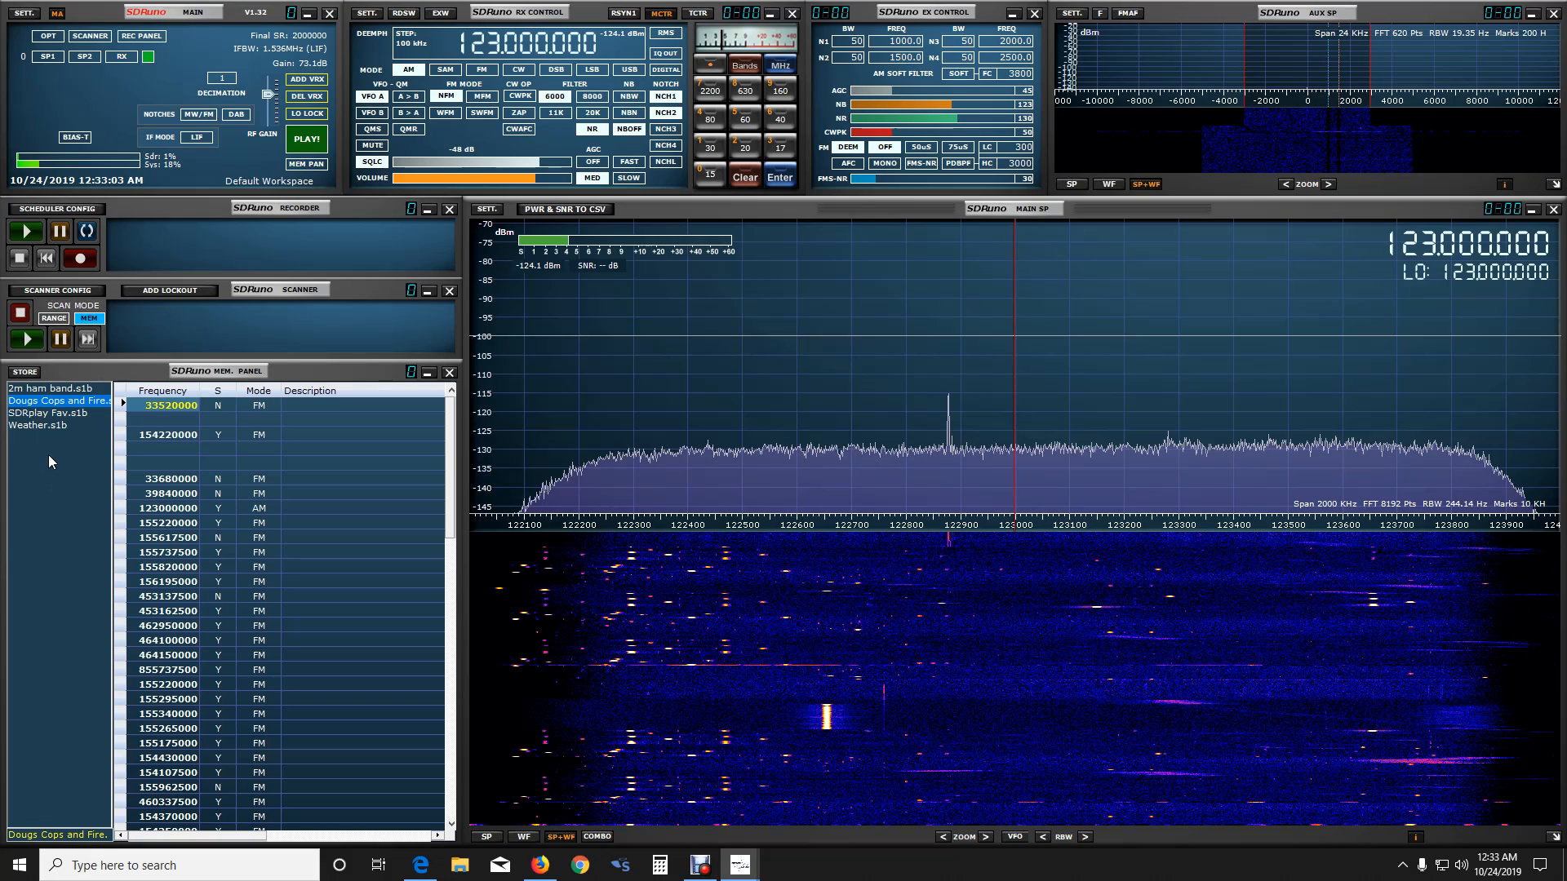
# - Switch to RANGE mode and pick the AIRBAND (ROW) preset, 118–136.975 MHz in 8333 Hz steps
pyautogui.click(54, 319)
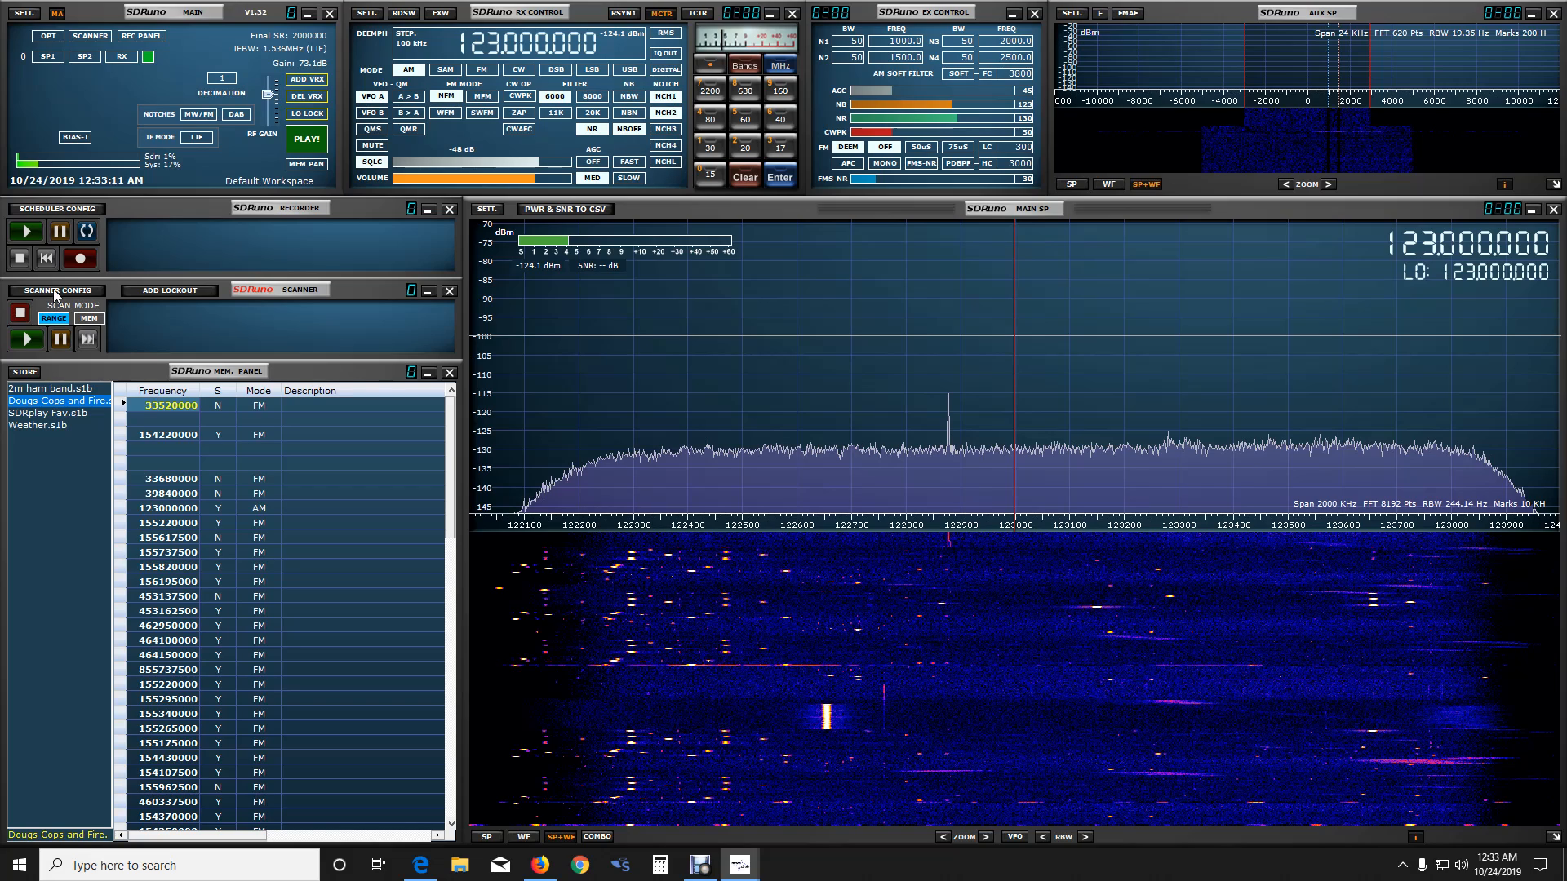
pyautogui.click(53, 294)
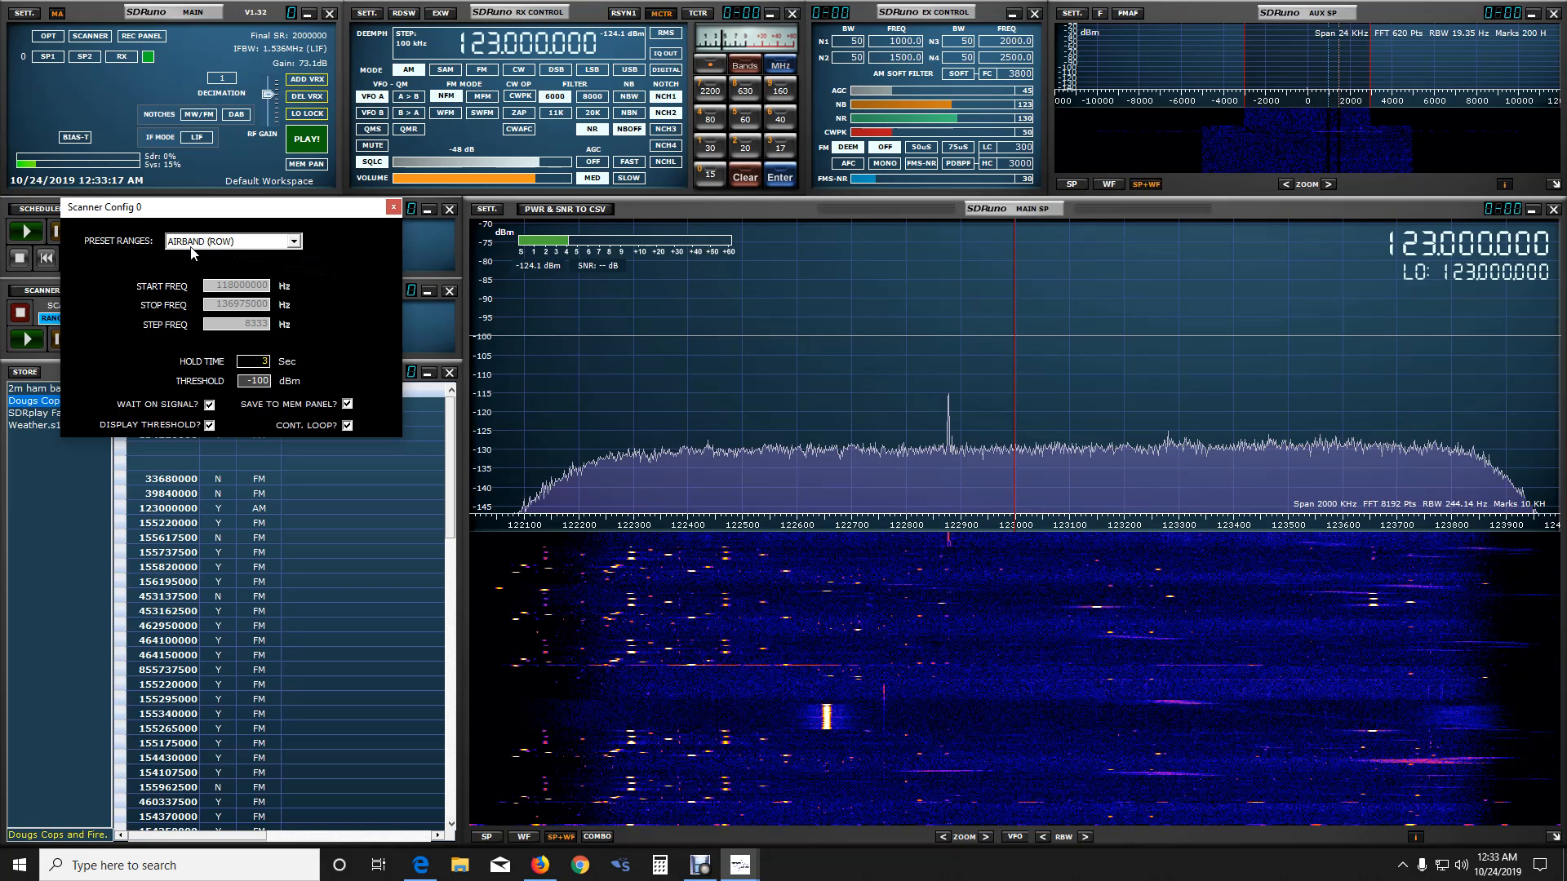
pyautogui.click(294, 244)
pyautogui.click(294, 243)
pyautogui.scroll(-3, 267, 280)
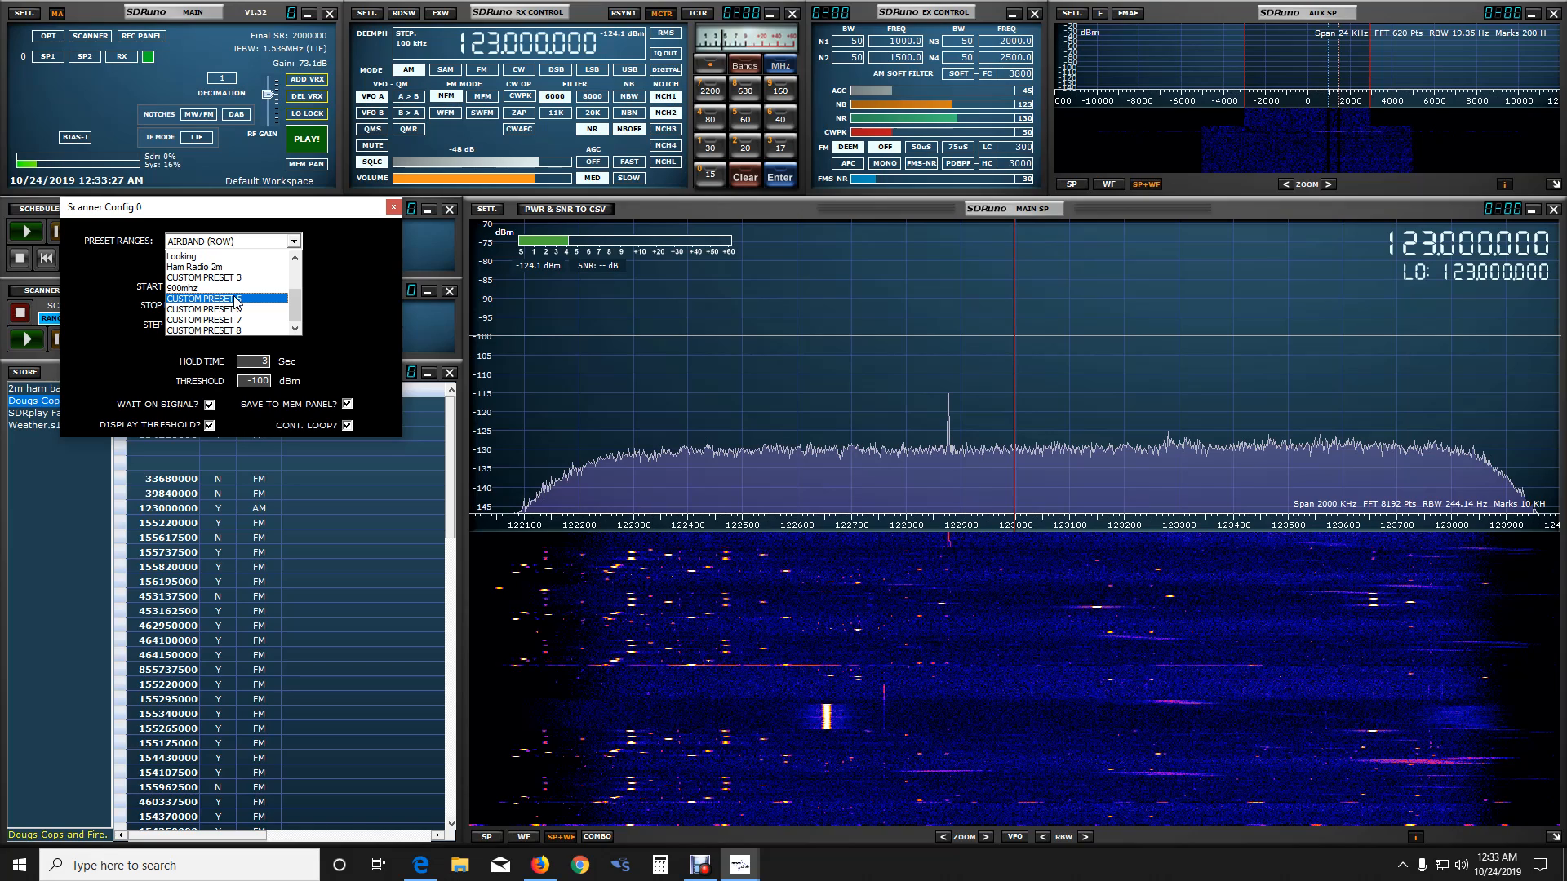
pyautogui.click(236, 301)
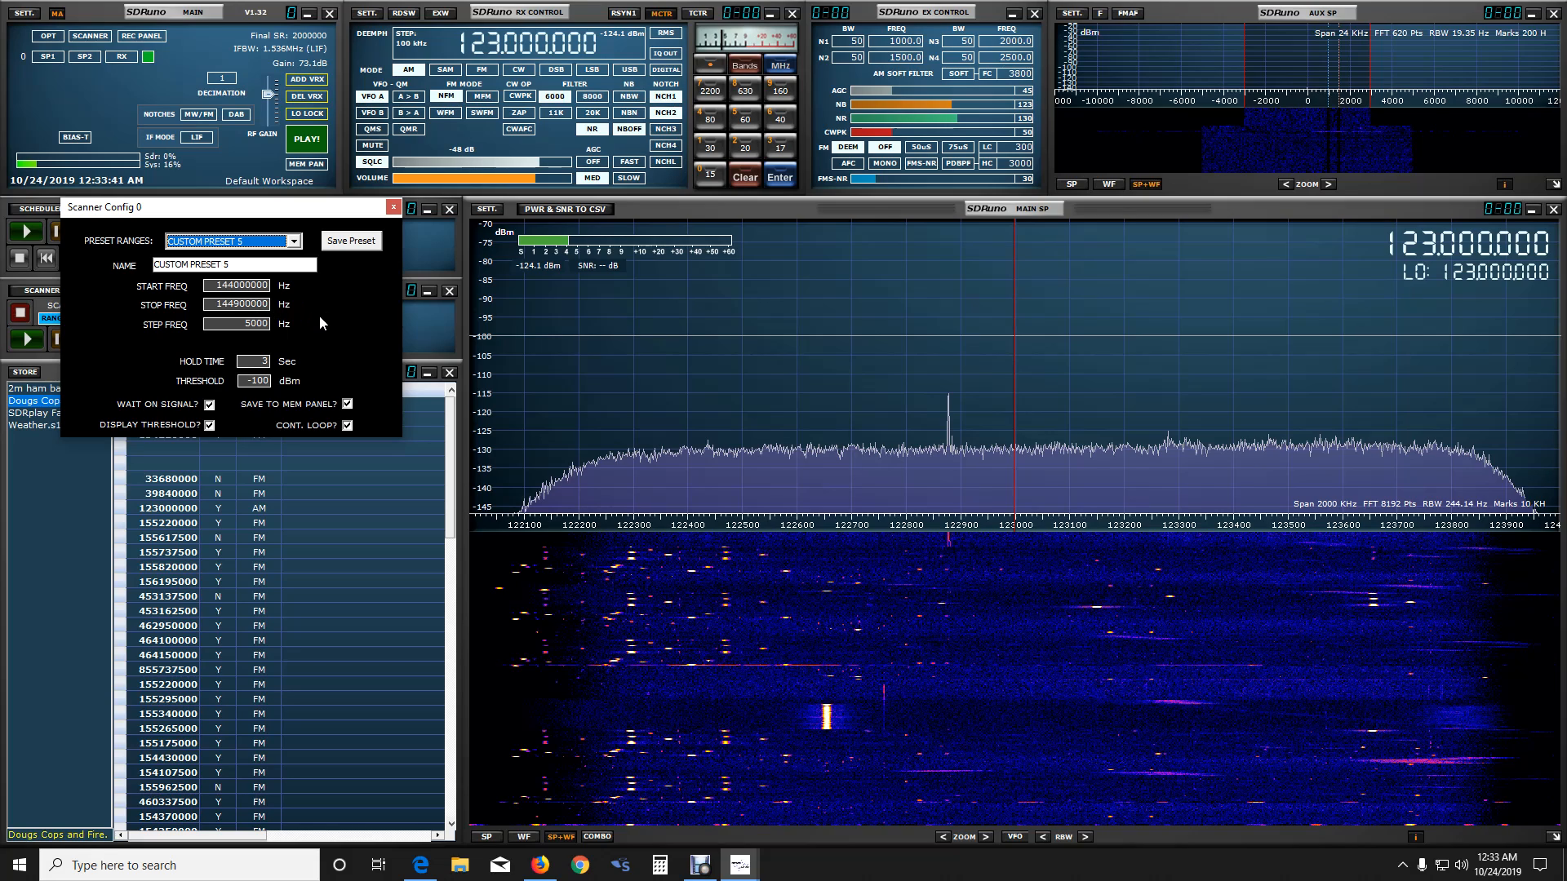
pyautogui.click(292, 244)
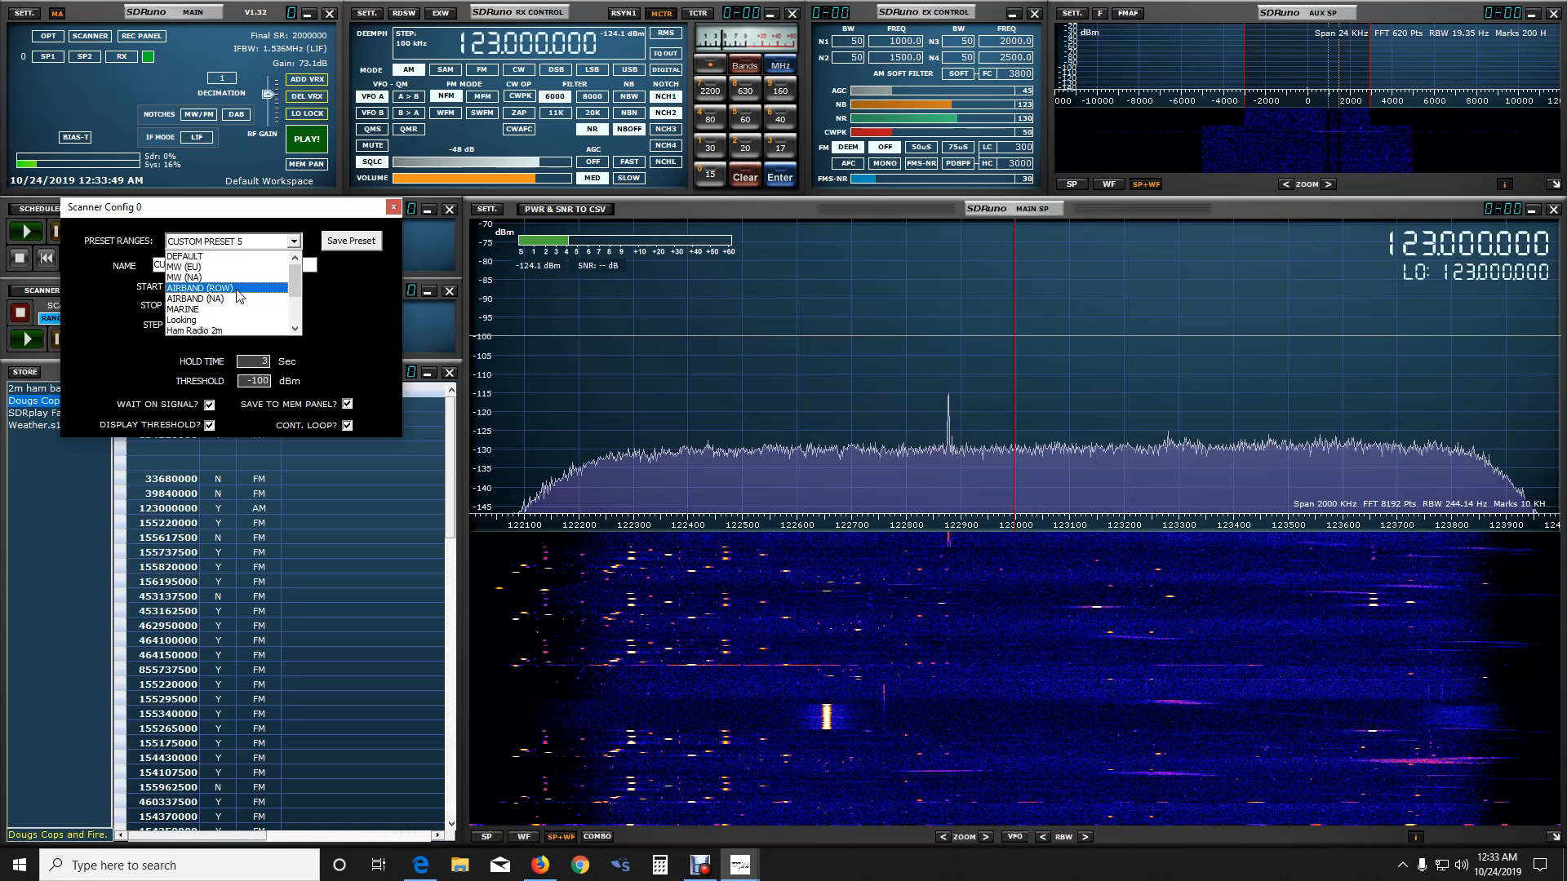
pyautogui.click(239, 297)
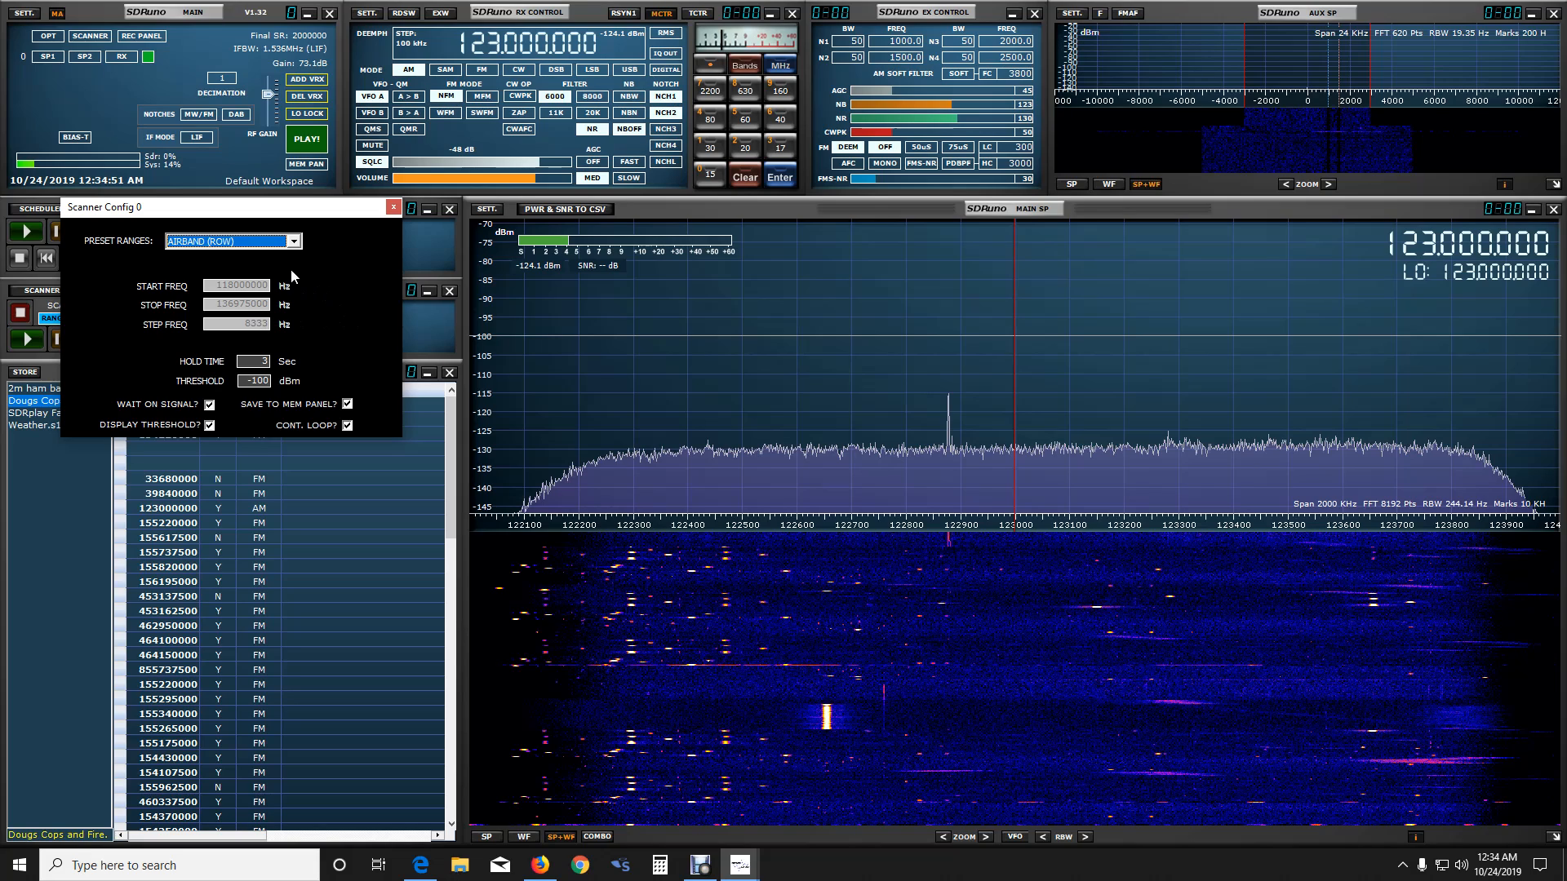
# - Close Scanner Config, start a new empty memory bank and attempt the airband range scan
pyautogui.click(393, 207)
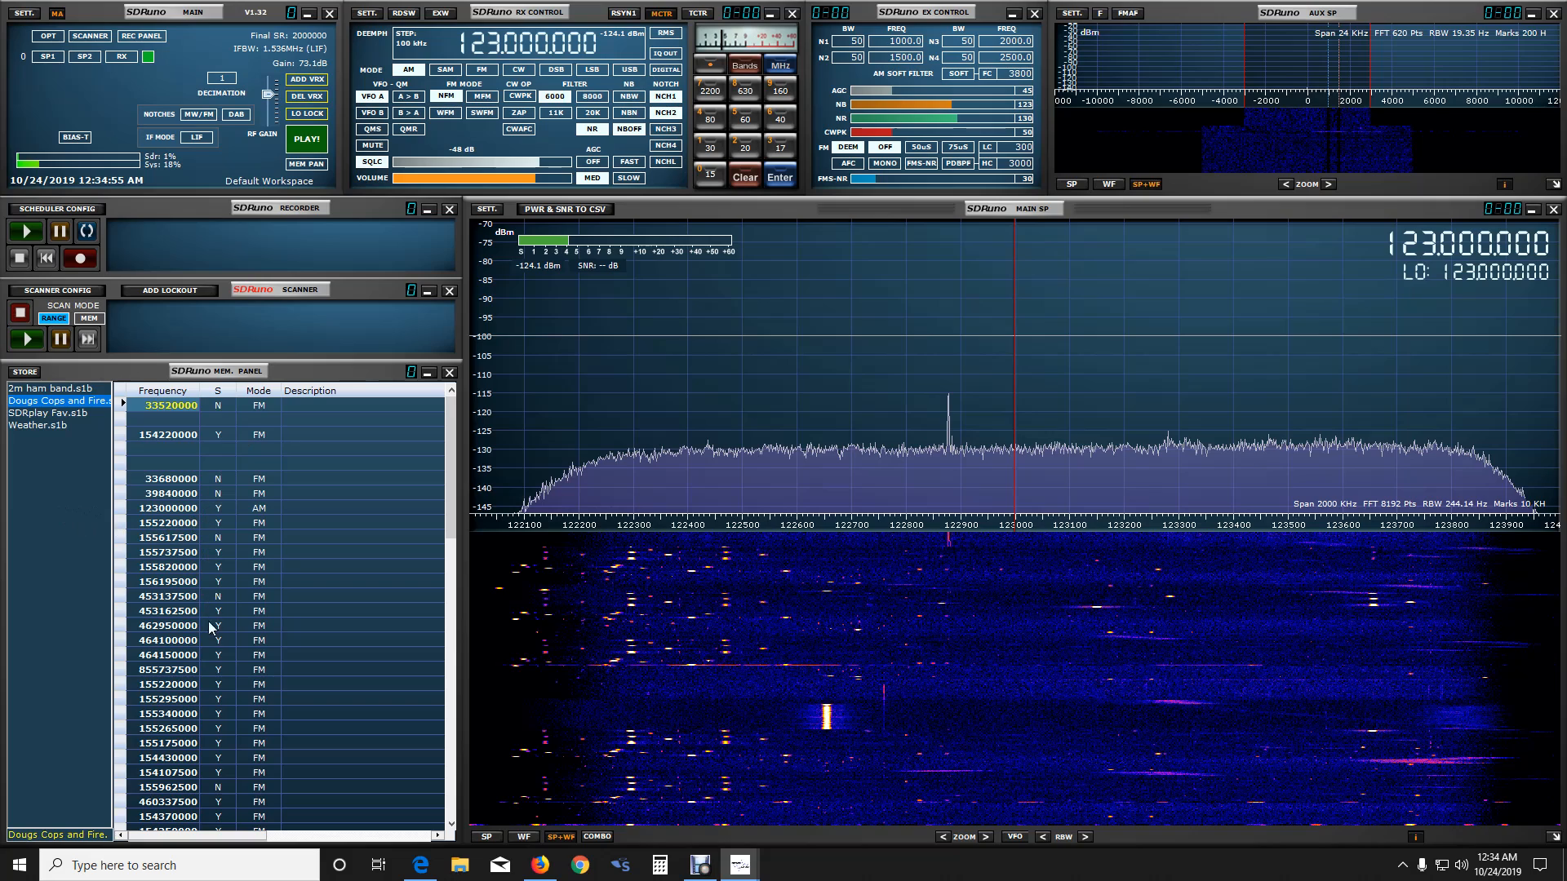
pyautogui.click(205, 554)
pyautogui.rightClick(207, 555)
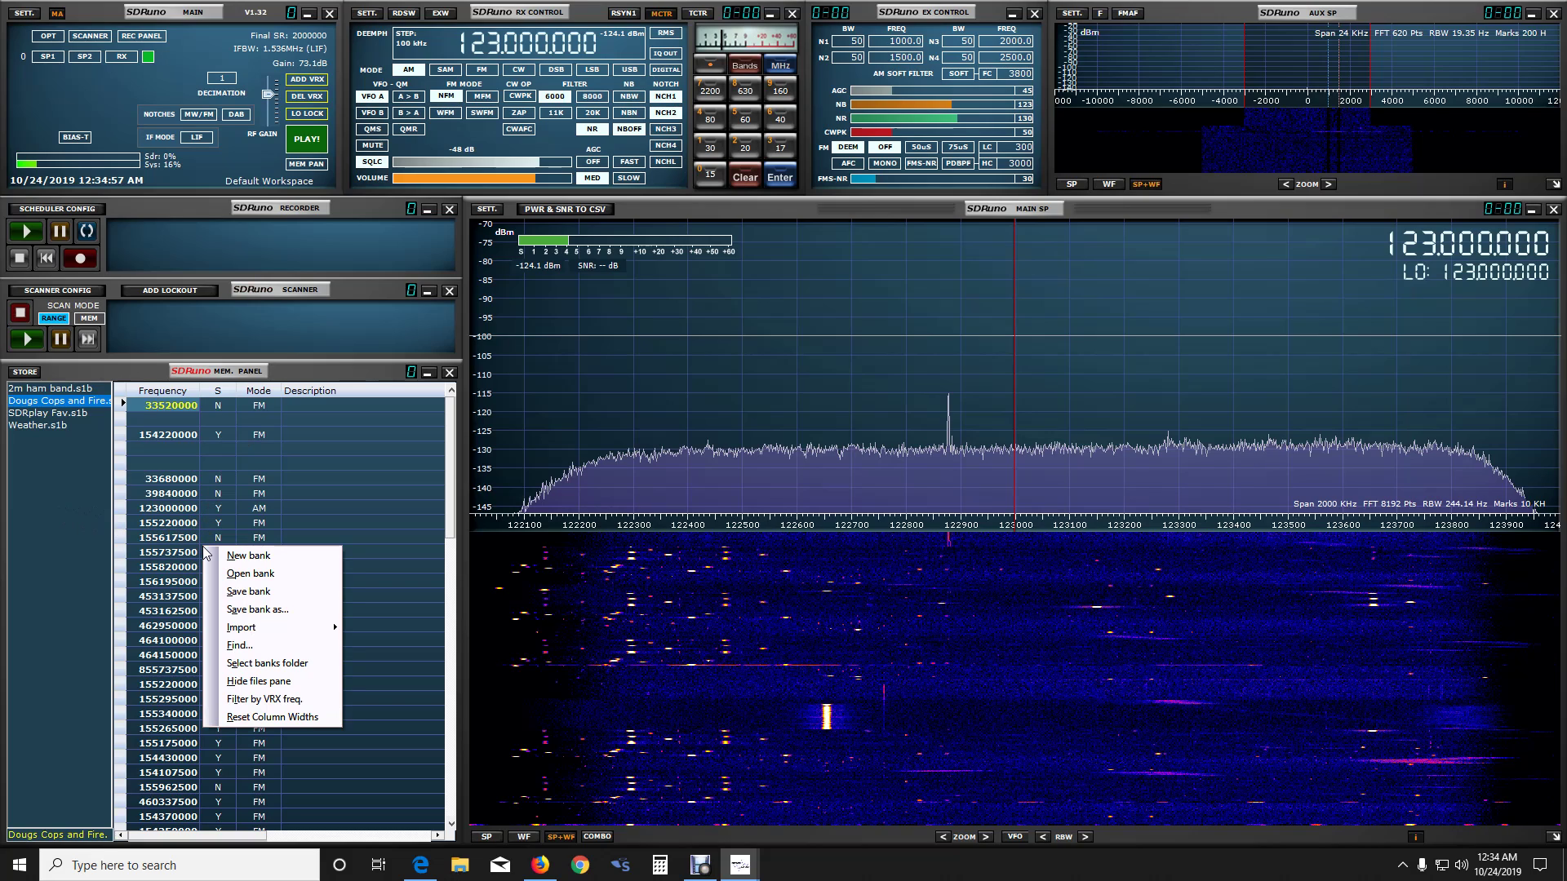
pyautogui.click(251, 558)
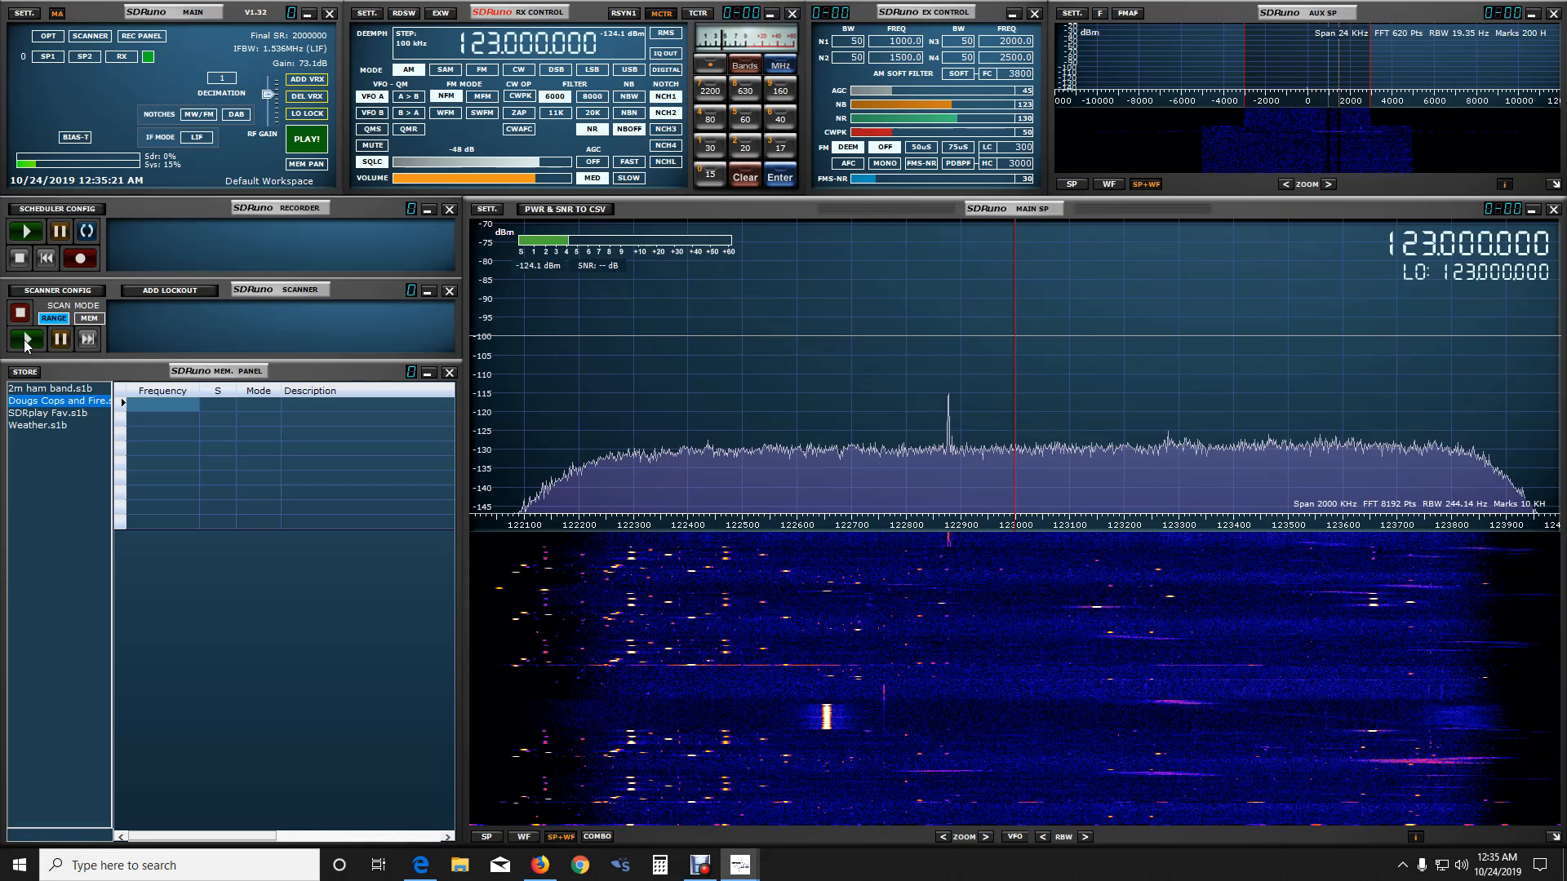
pyautogui.click(26, 340)
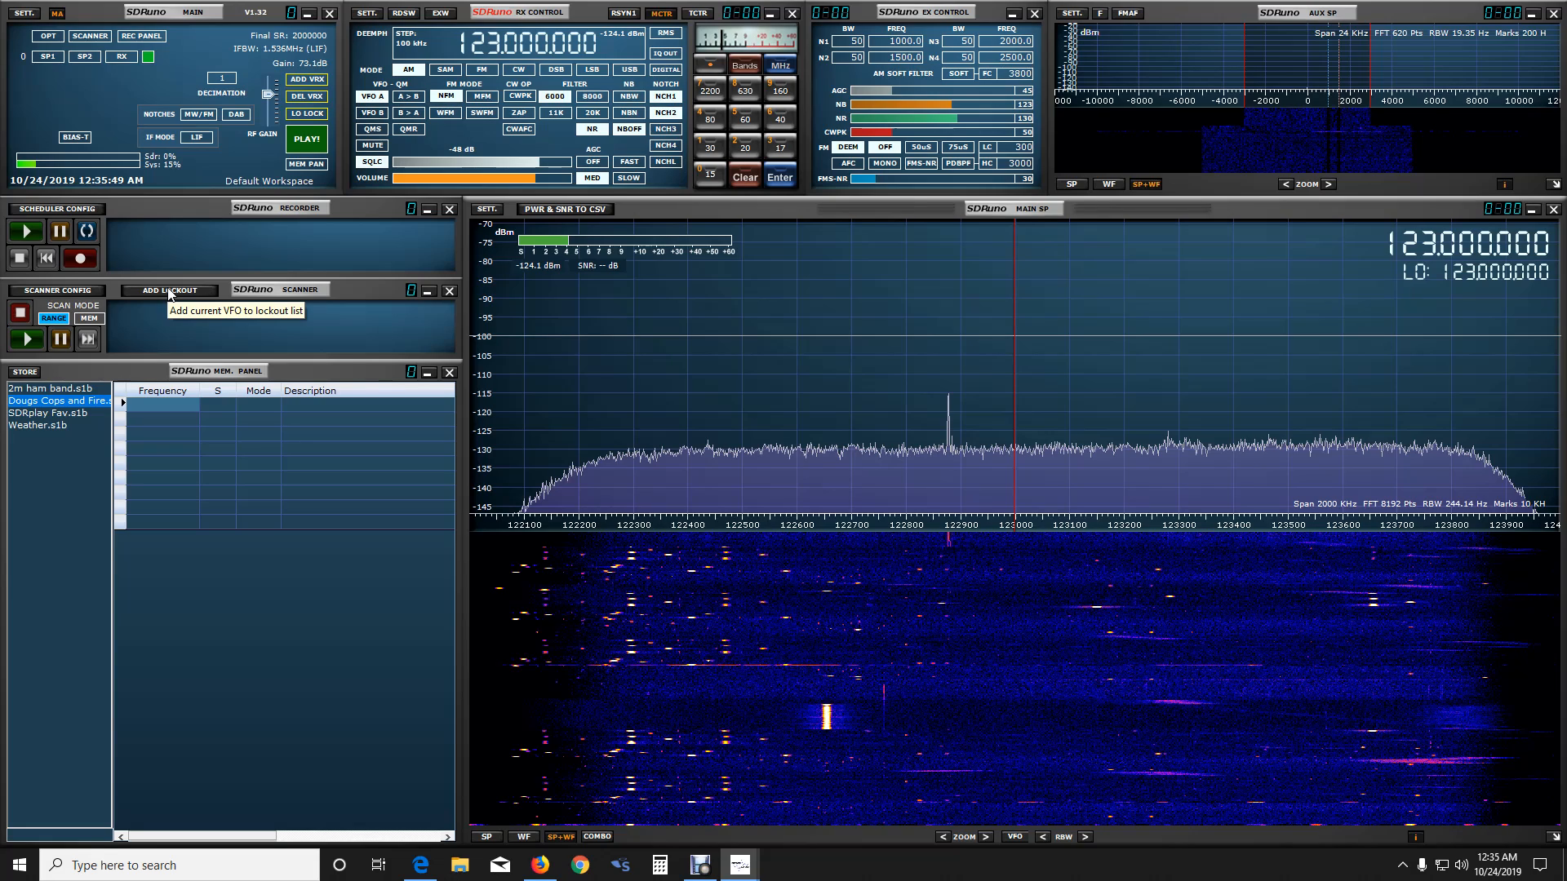
pyautogui.click(169, 291)
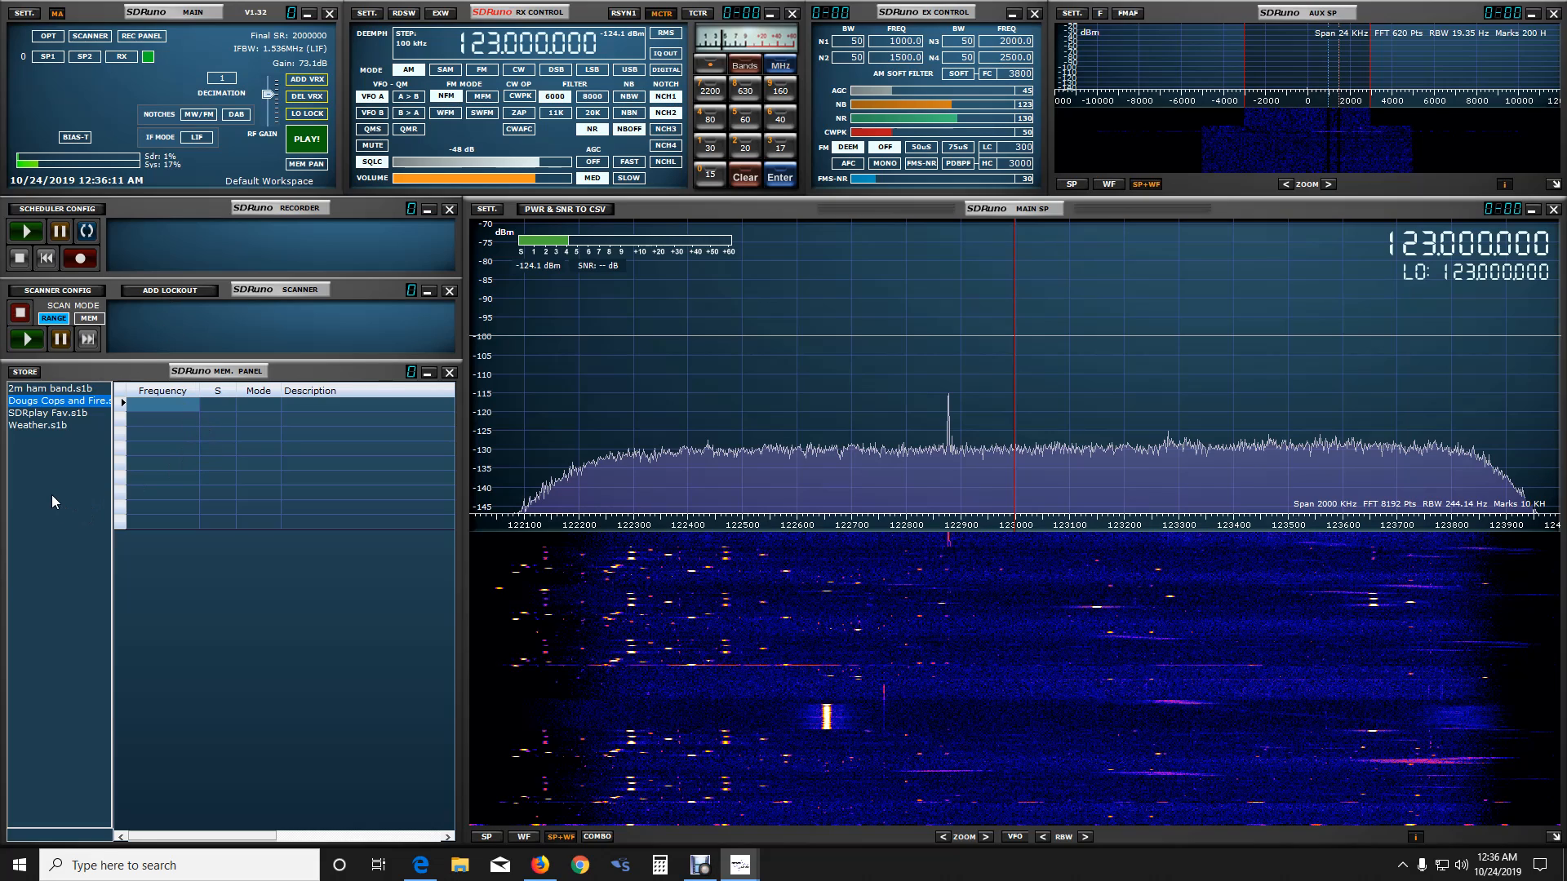
# - Scan the airband into the new bank, locking out 120016667 and 121850000 Hz, then stop the scanner
pyautogui.click(27, 340)
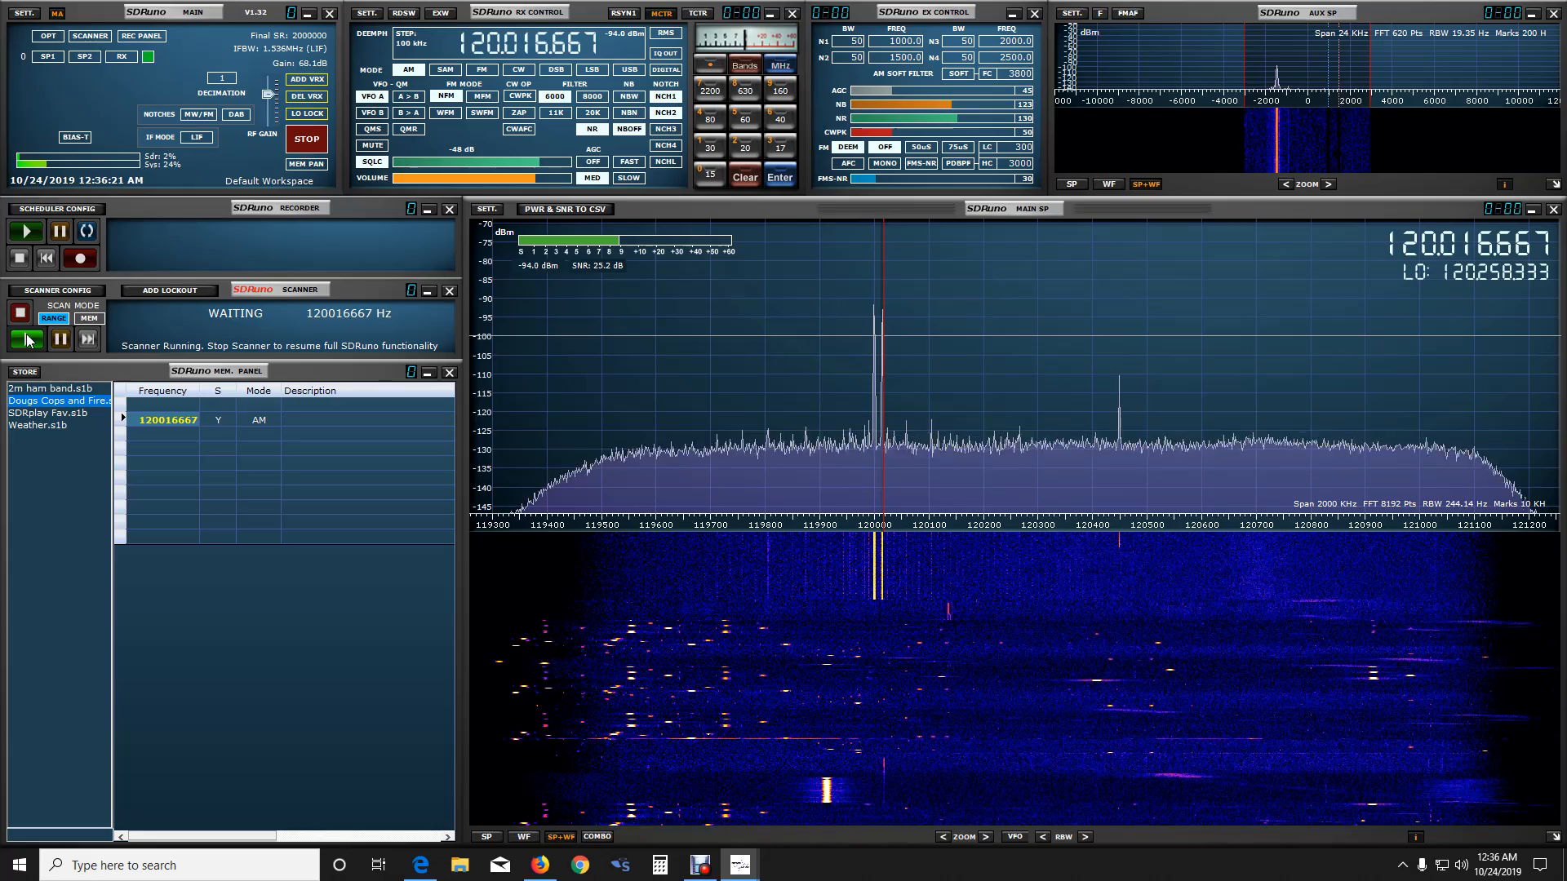
pyautogui.click(175, 293)
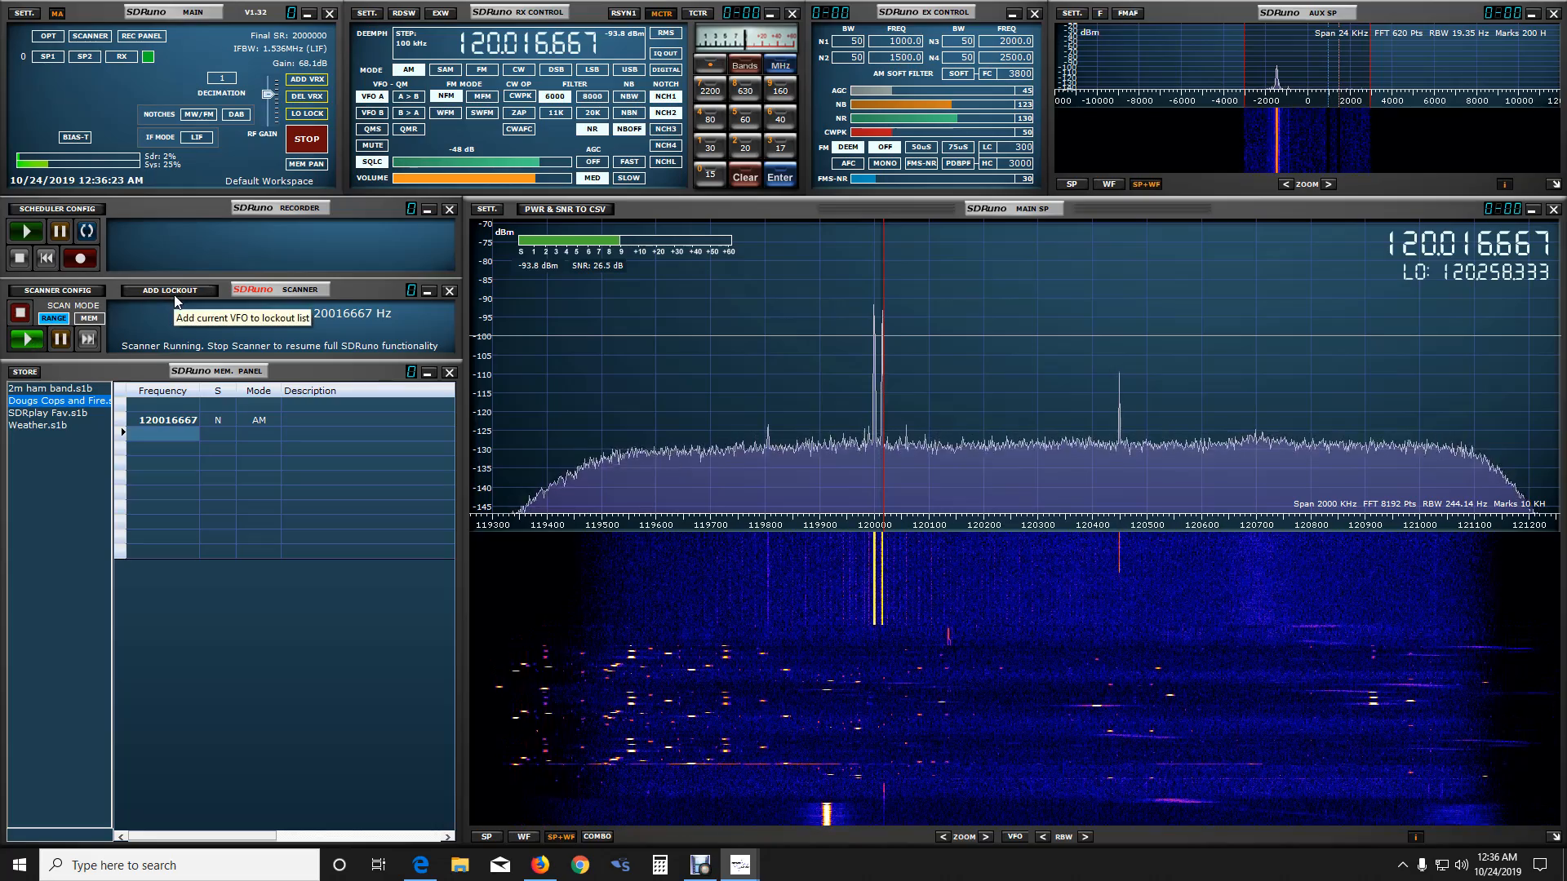
pyautogui.click(22, 316)
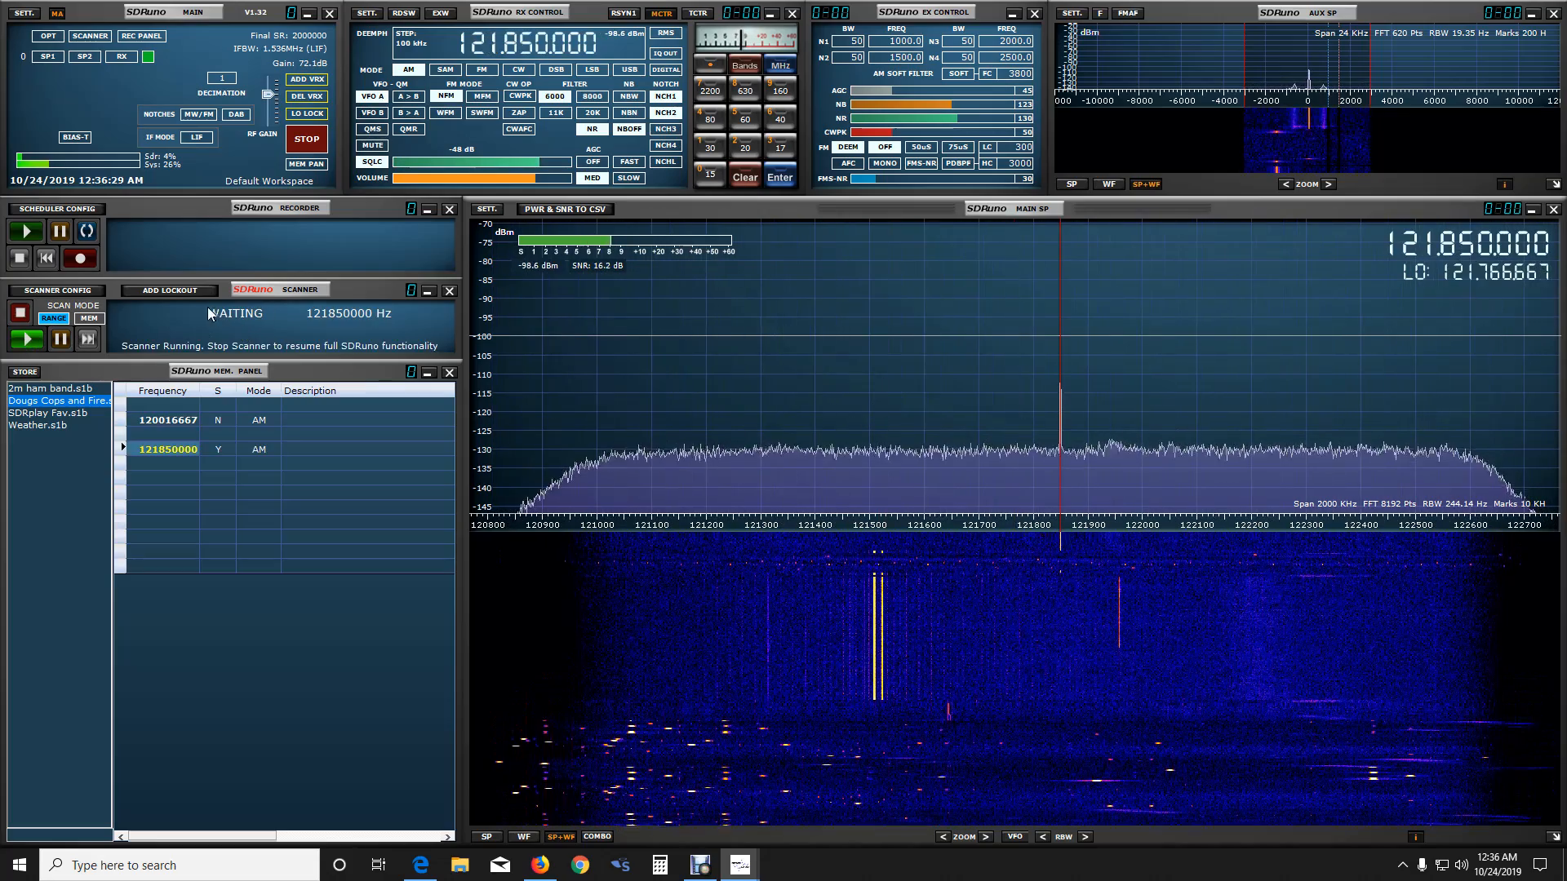
pyautogui.click(173, 290)
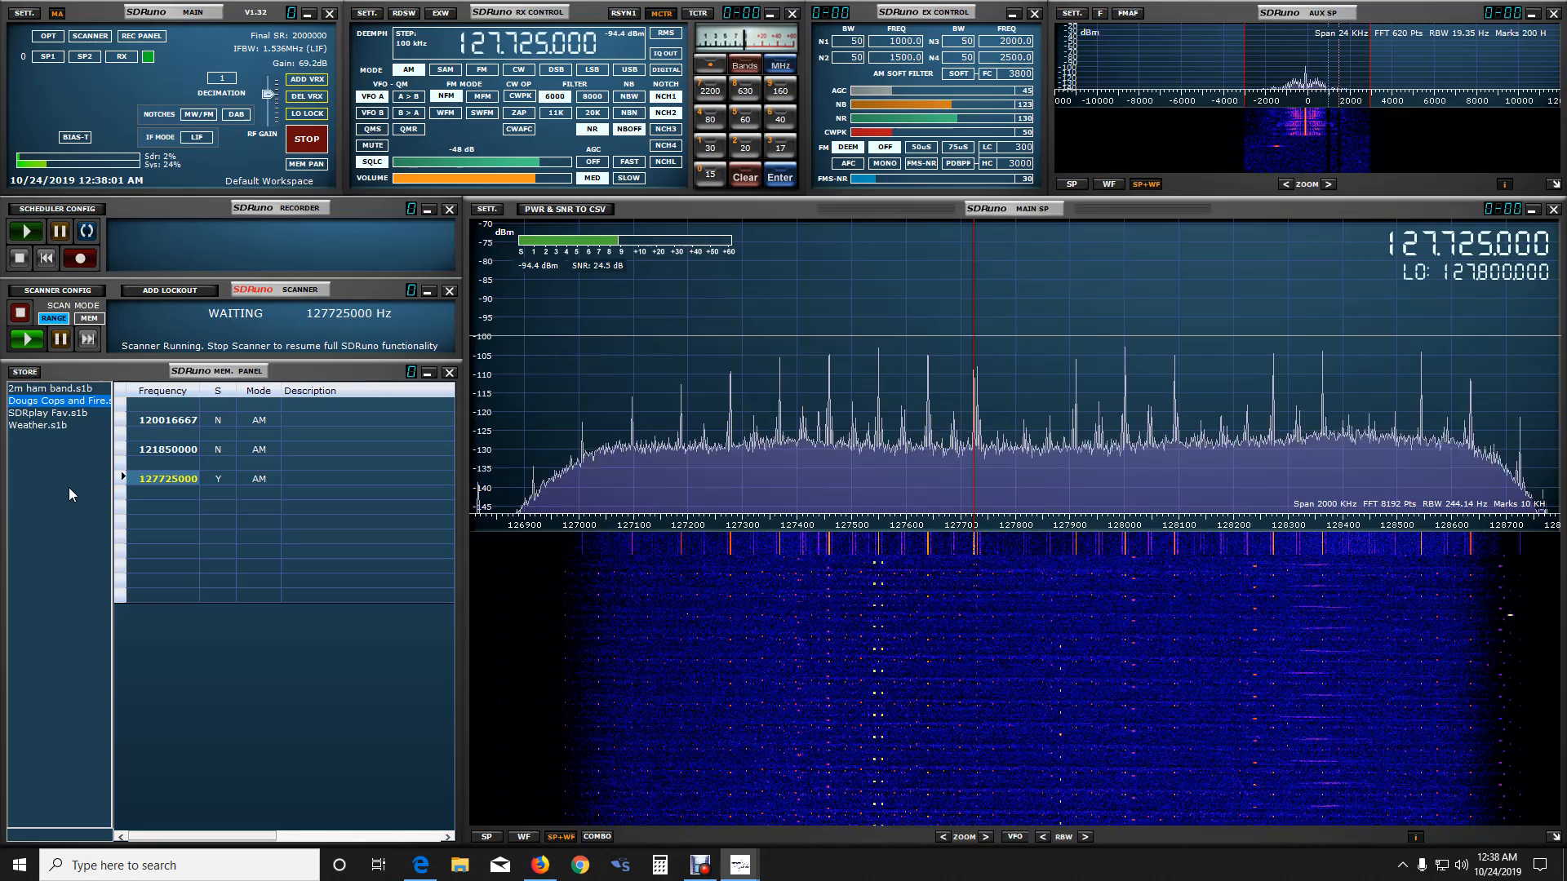
pyautogui.click(19, 316)
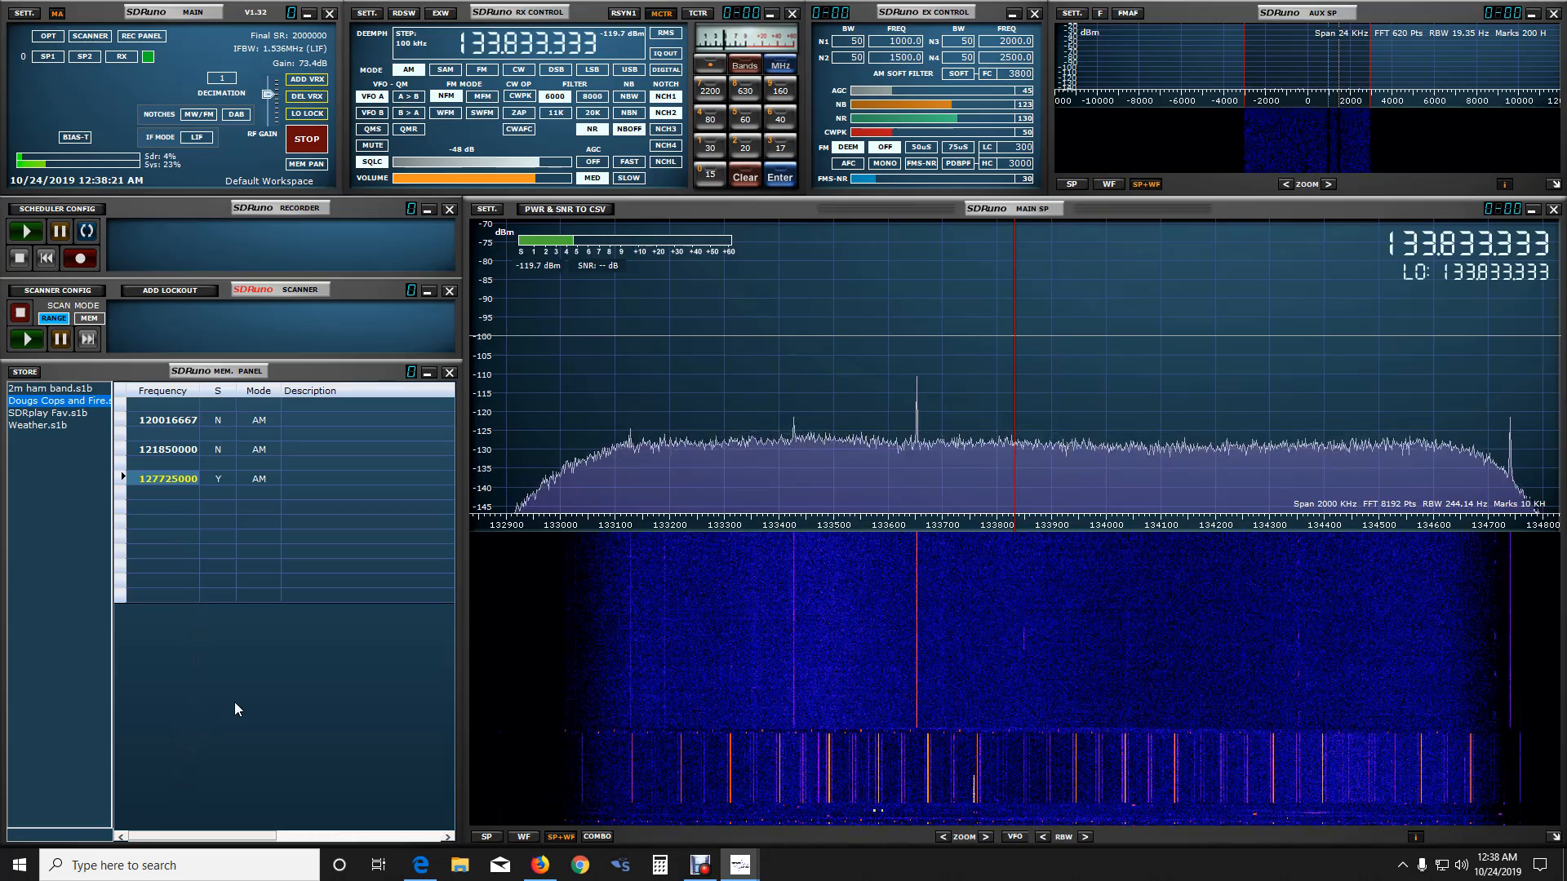
# - Save the current memory frequencies as a new bank file named Air.s1b
pyautogui.rightClick(243, 514)
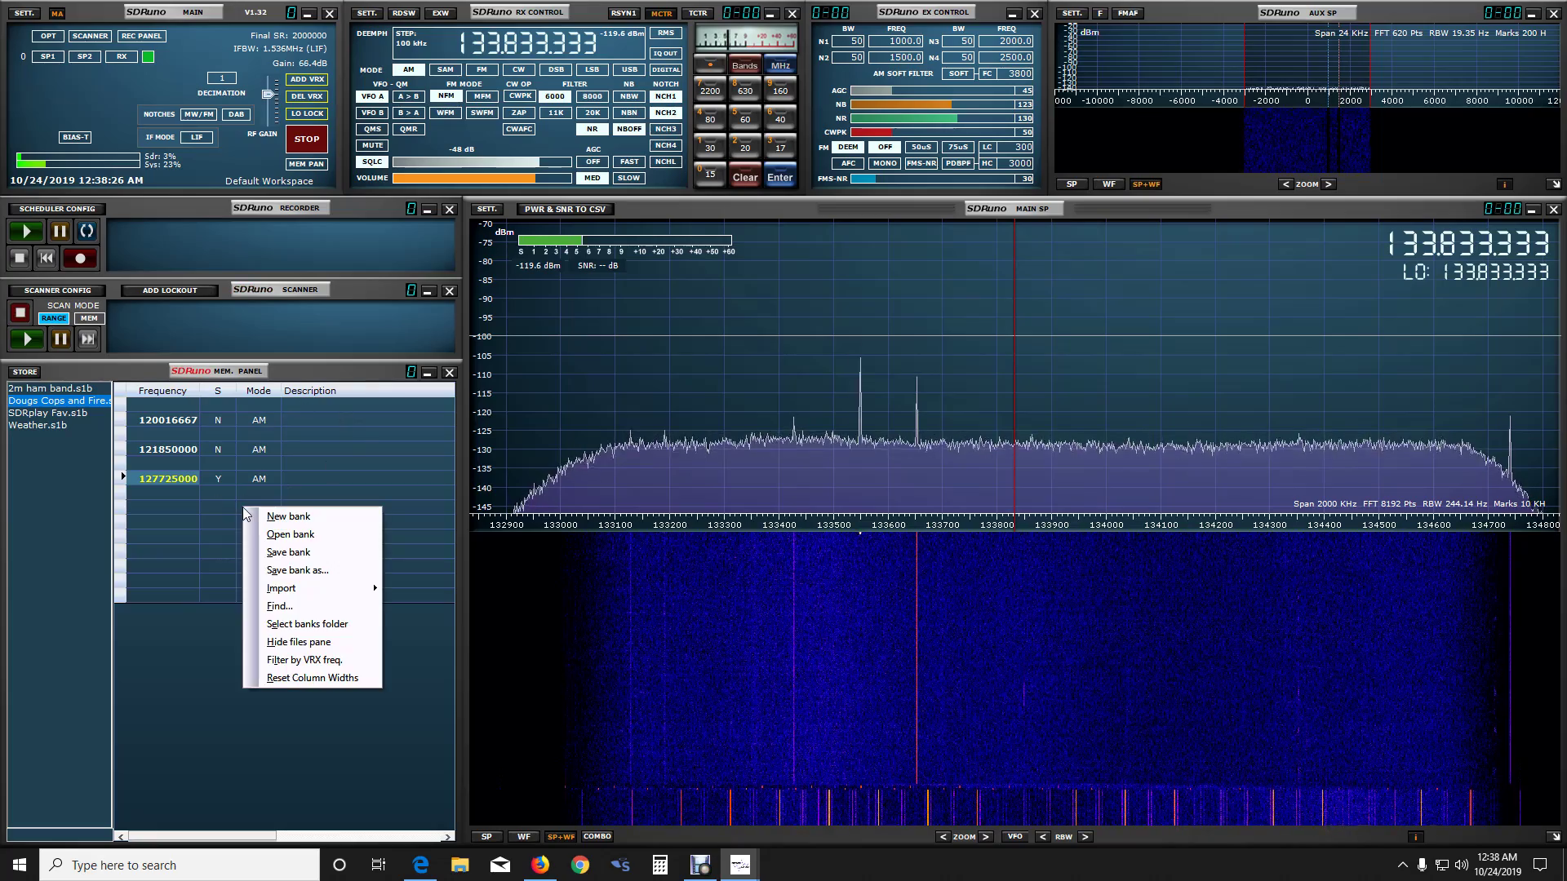
pyautogui.click(291, 571)
pyautogui.write('A')
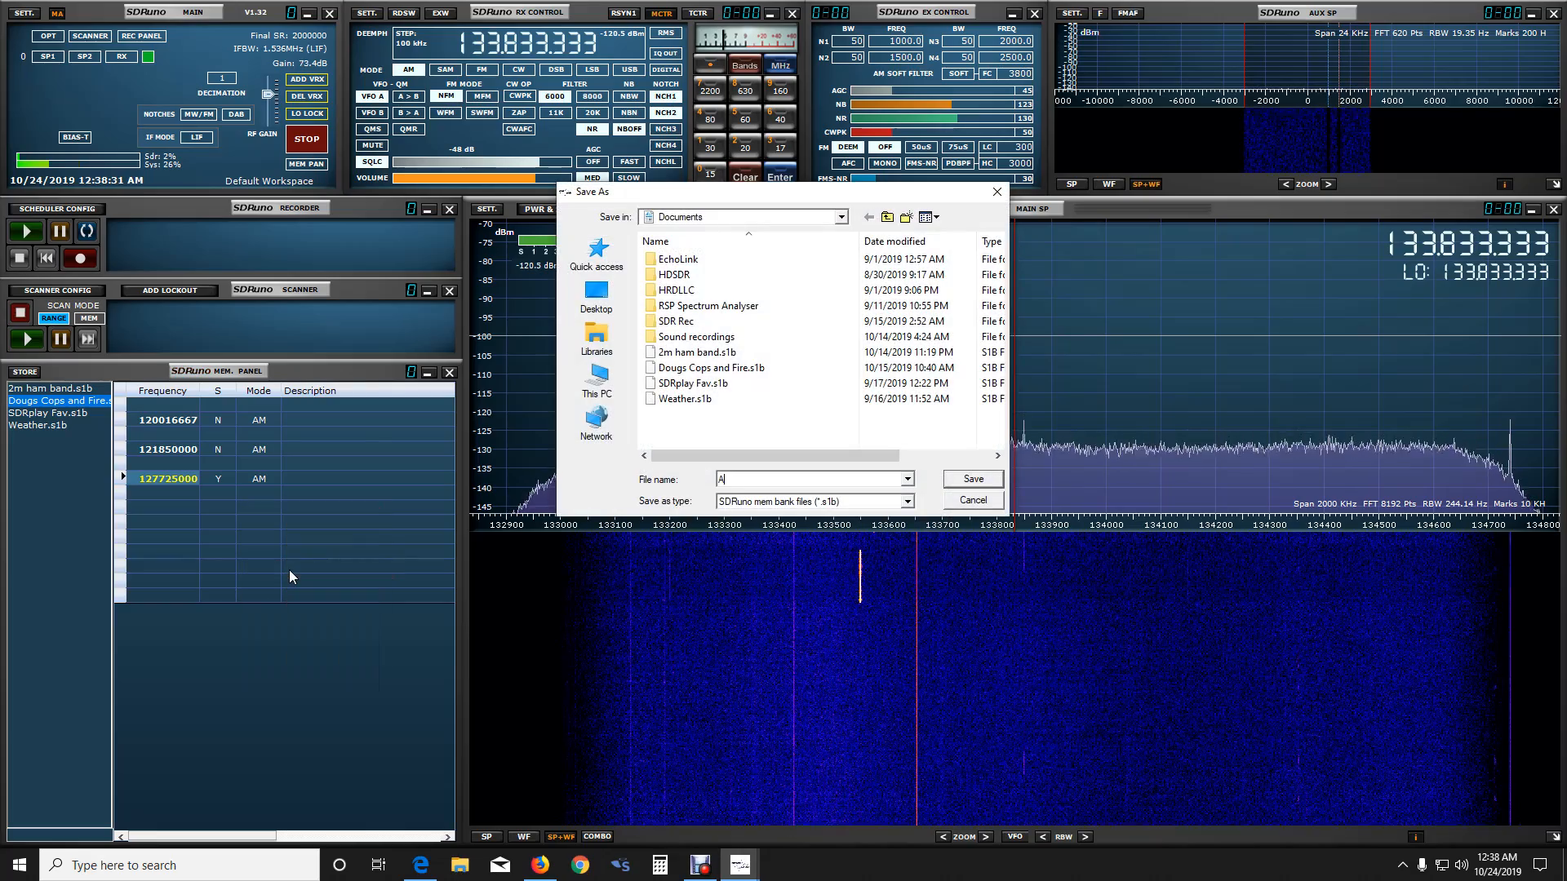
pyautogui.write('ir')
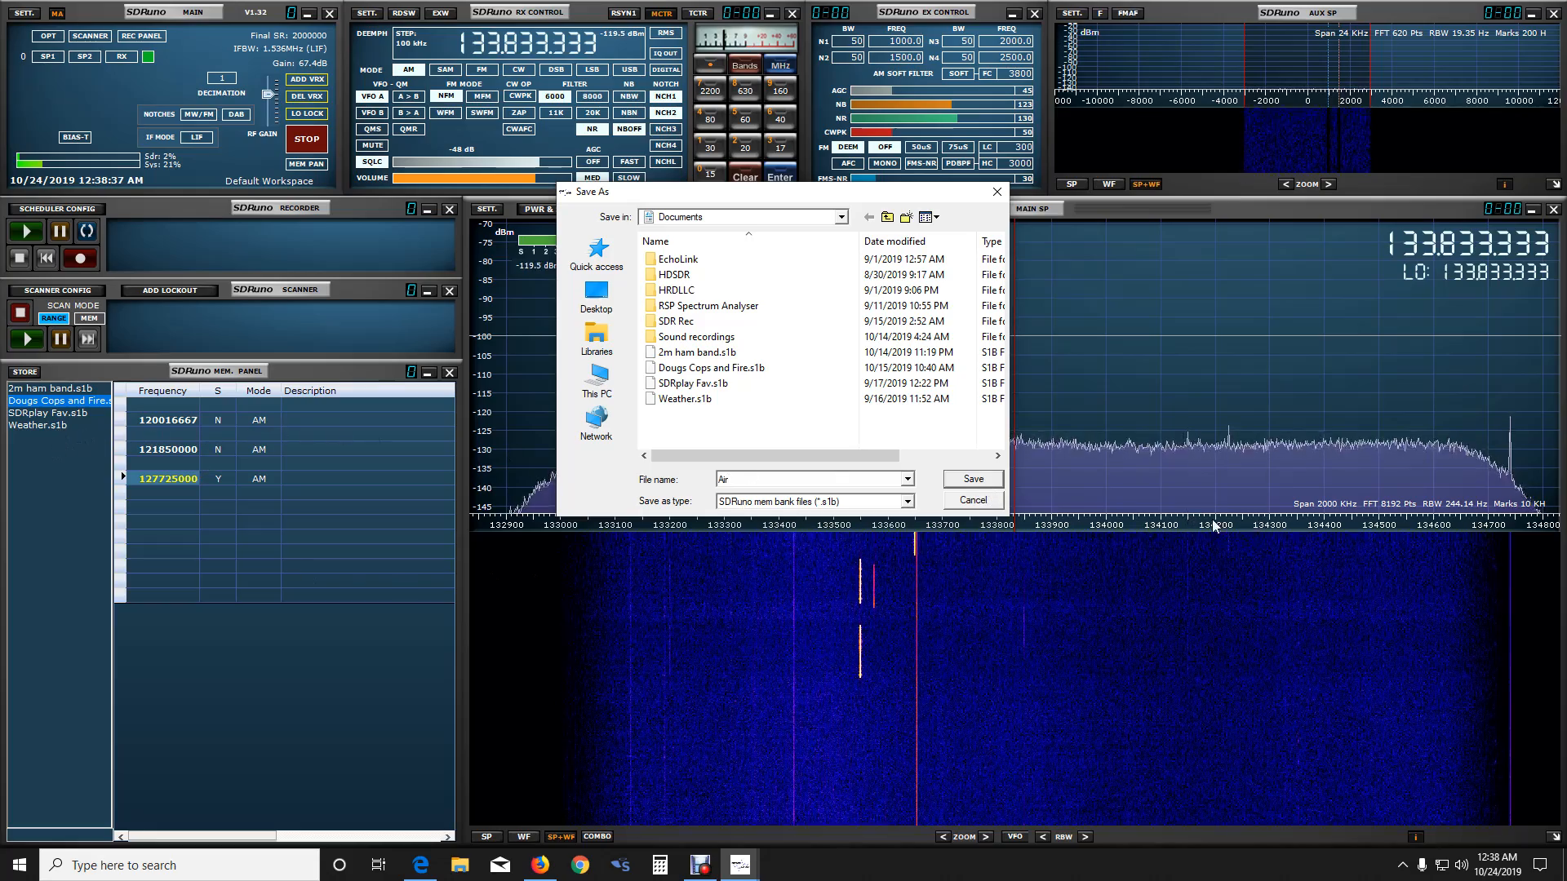
pyautogui.click(977, 479)
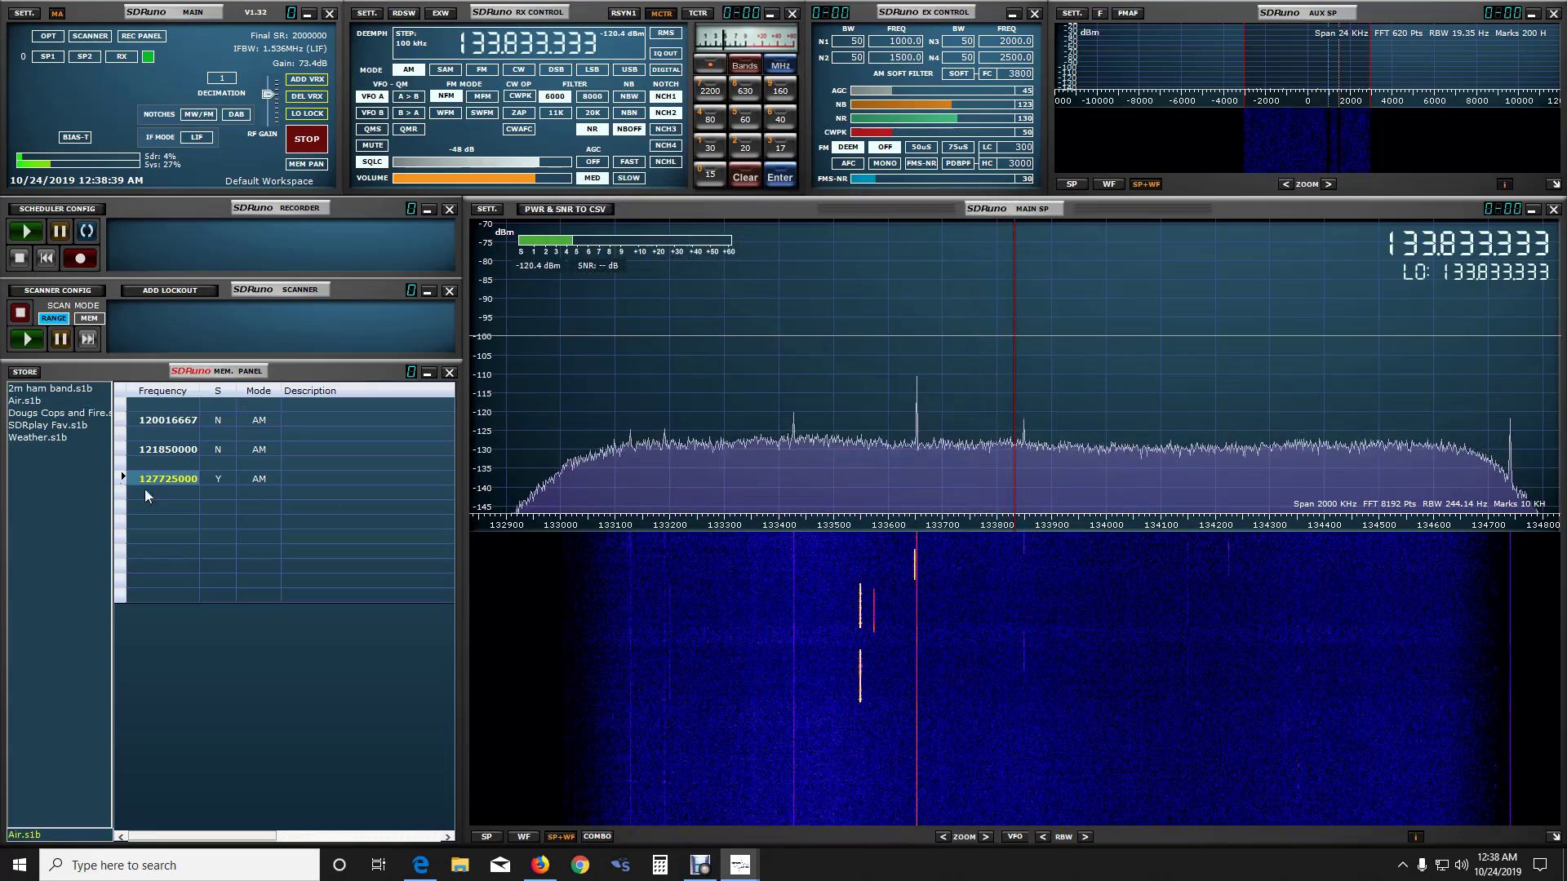
# - Preview another bank, load Air.s1b's three AM frequencies, and set the scanner to memory mode
pyautogui.click(41, 416)
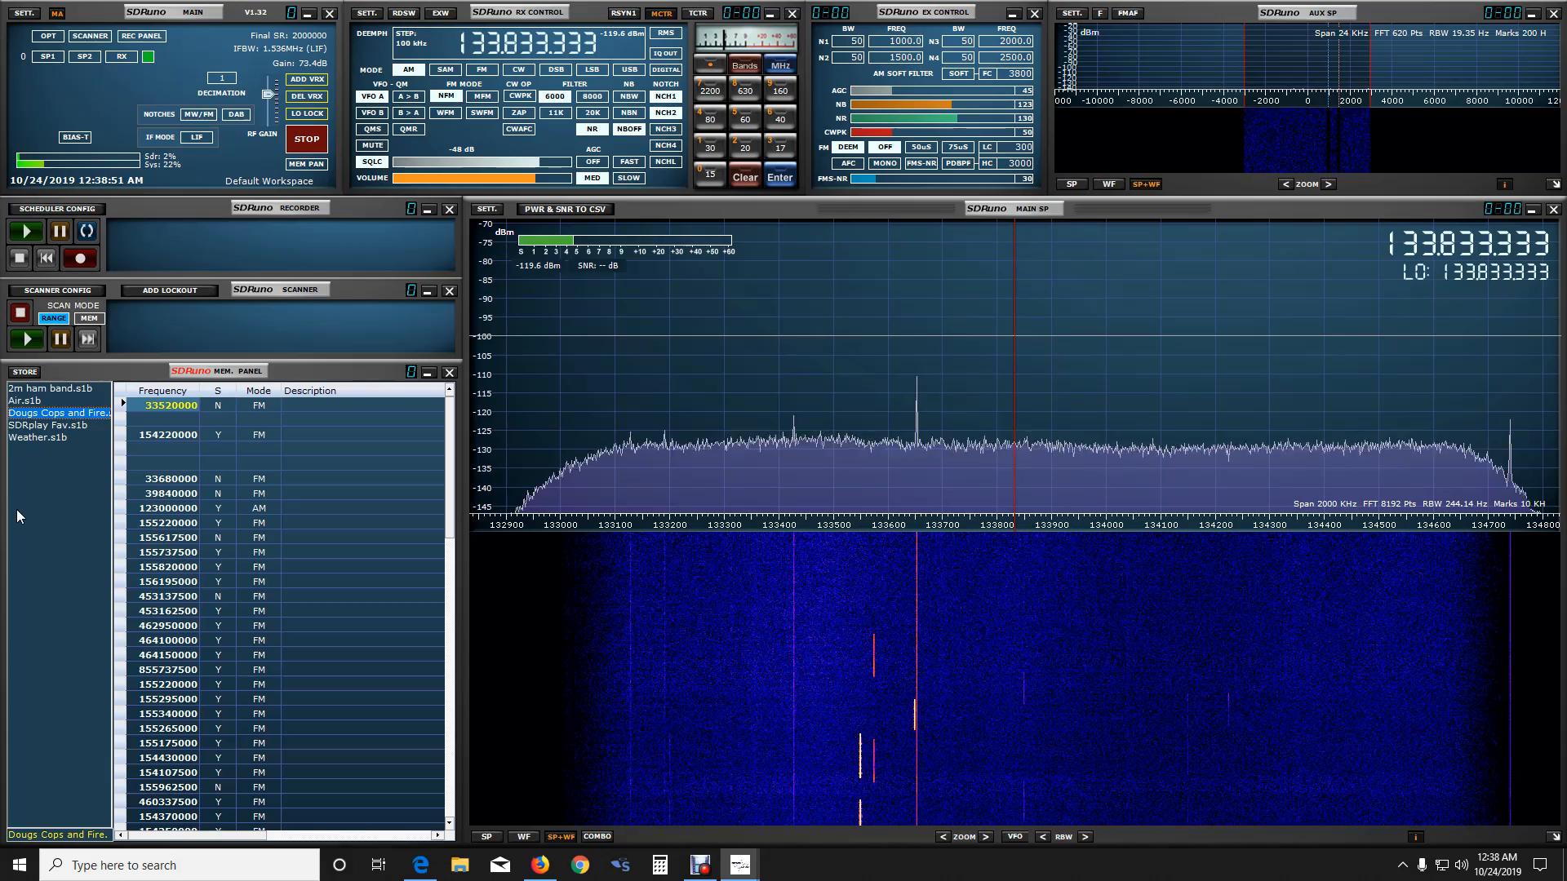
pyautogui.click(27, 401)
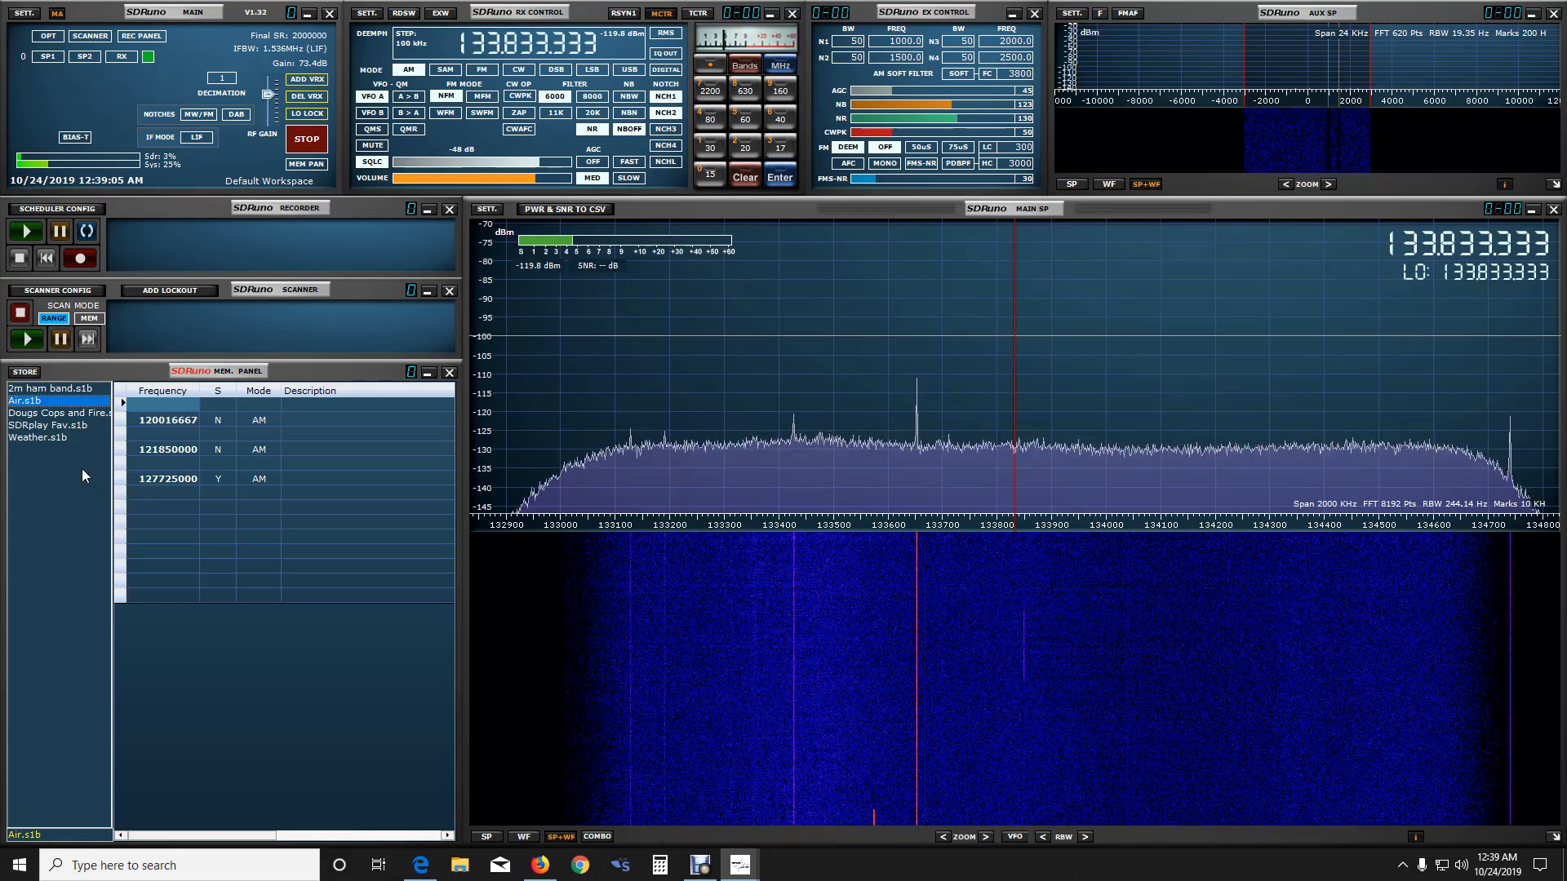
pyautogui.click(94, 319)
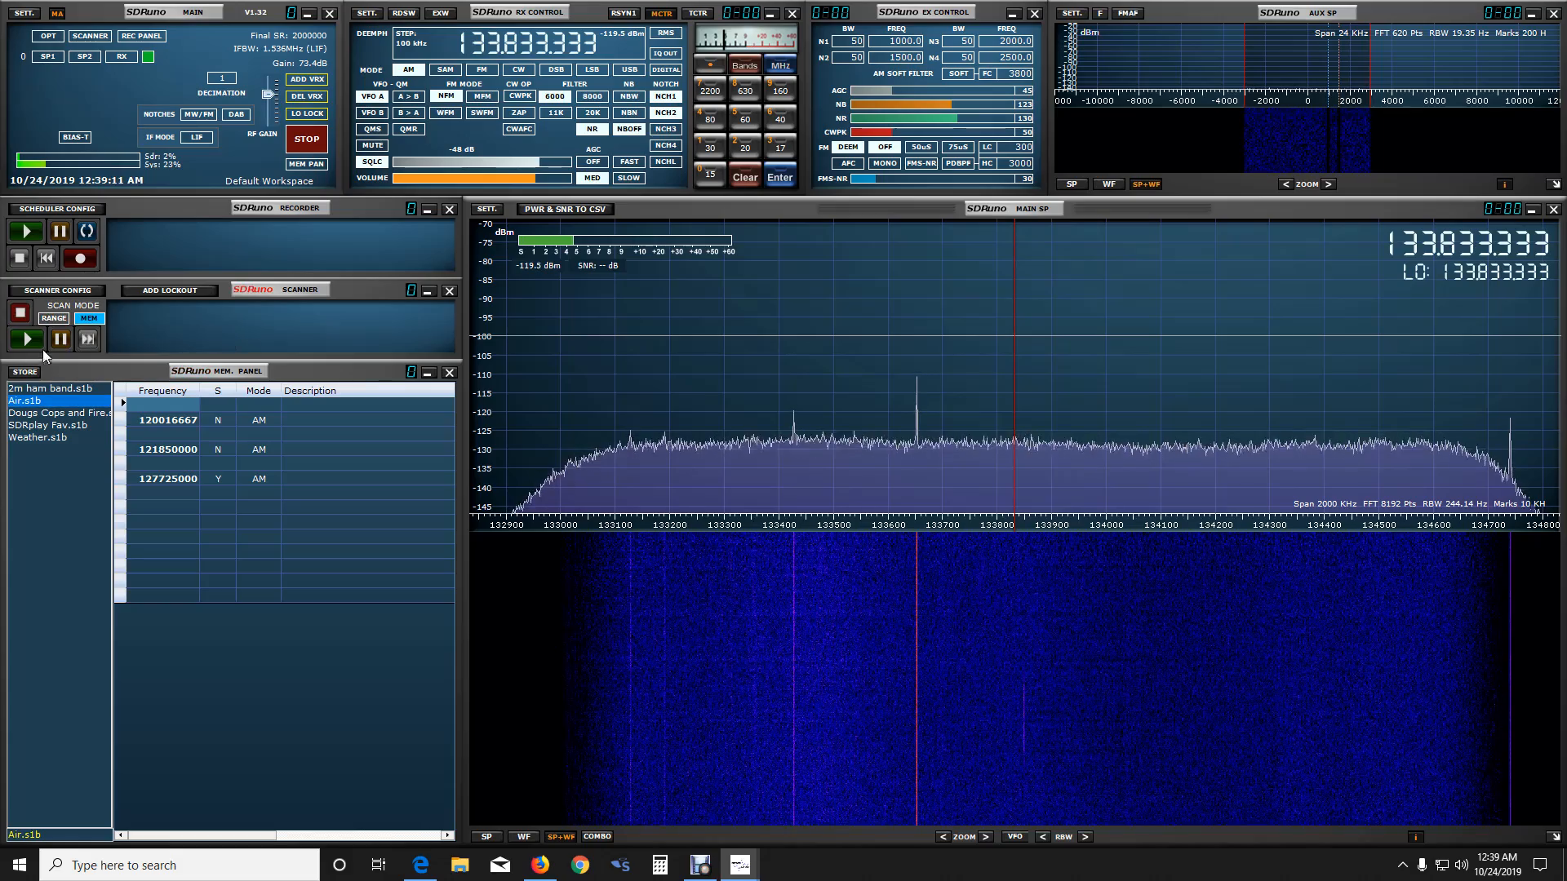
# - Run a memory scan of the Air bank and stop it on 127.725 MHz AM
pyautogui.click(26, 340)
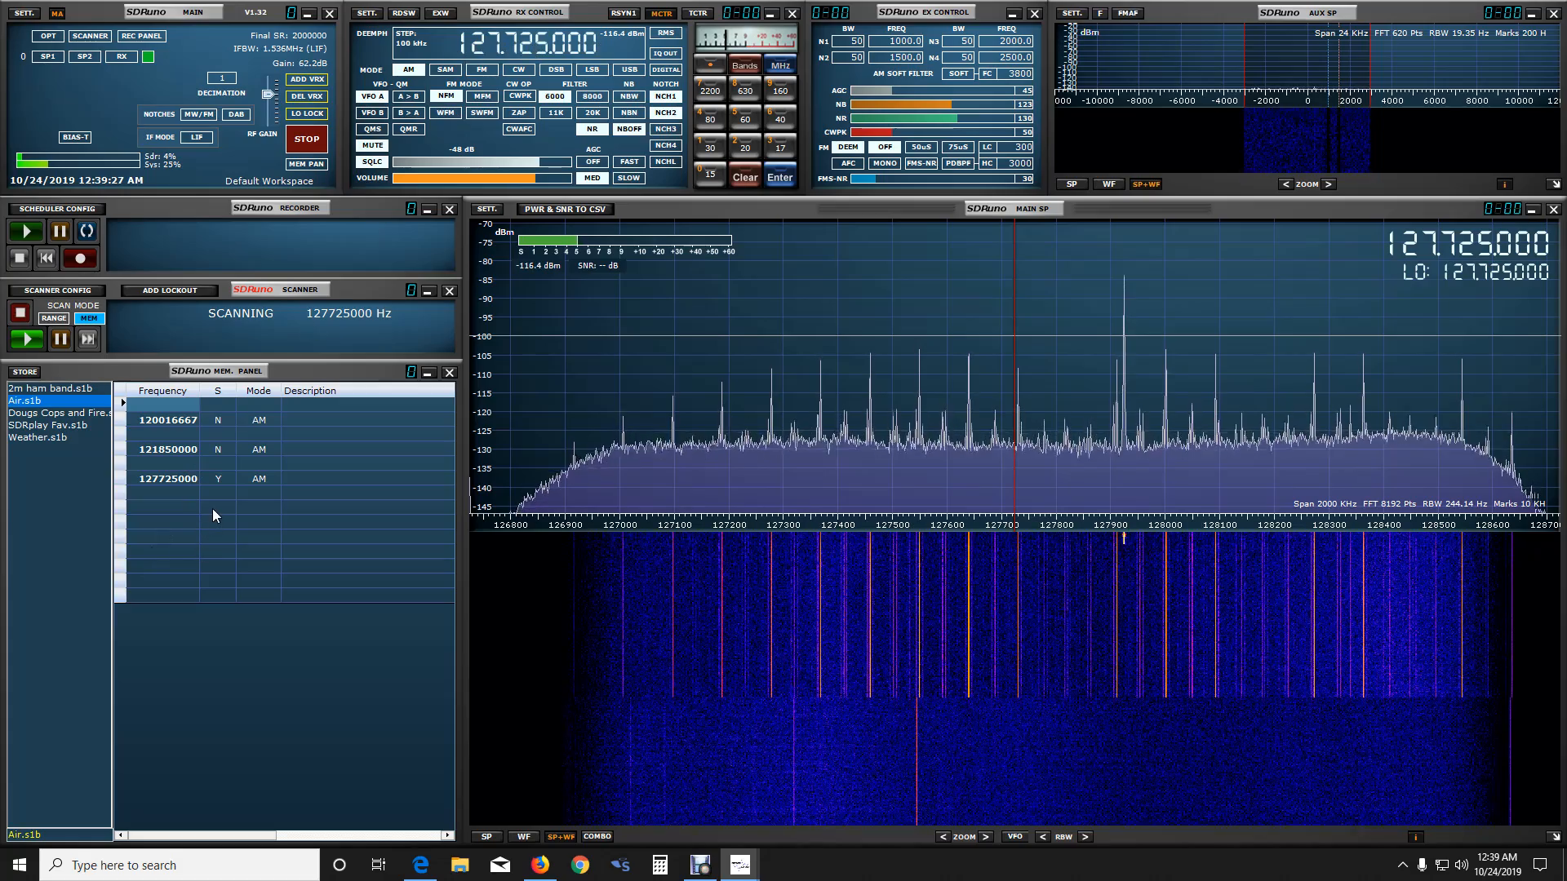
pyautogui.click(20, 313)
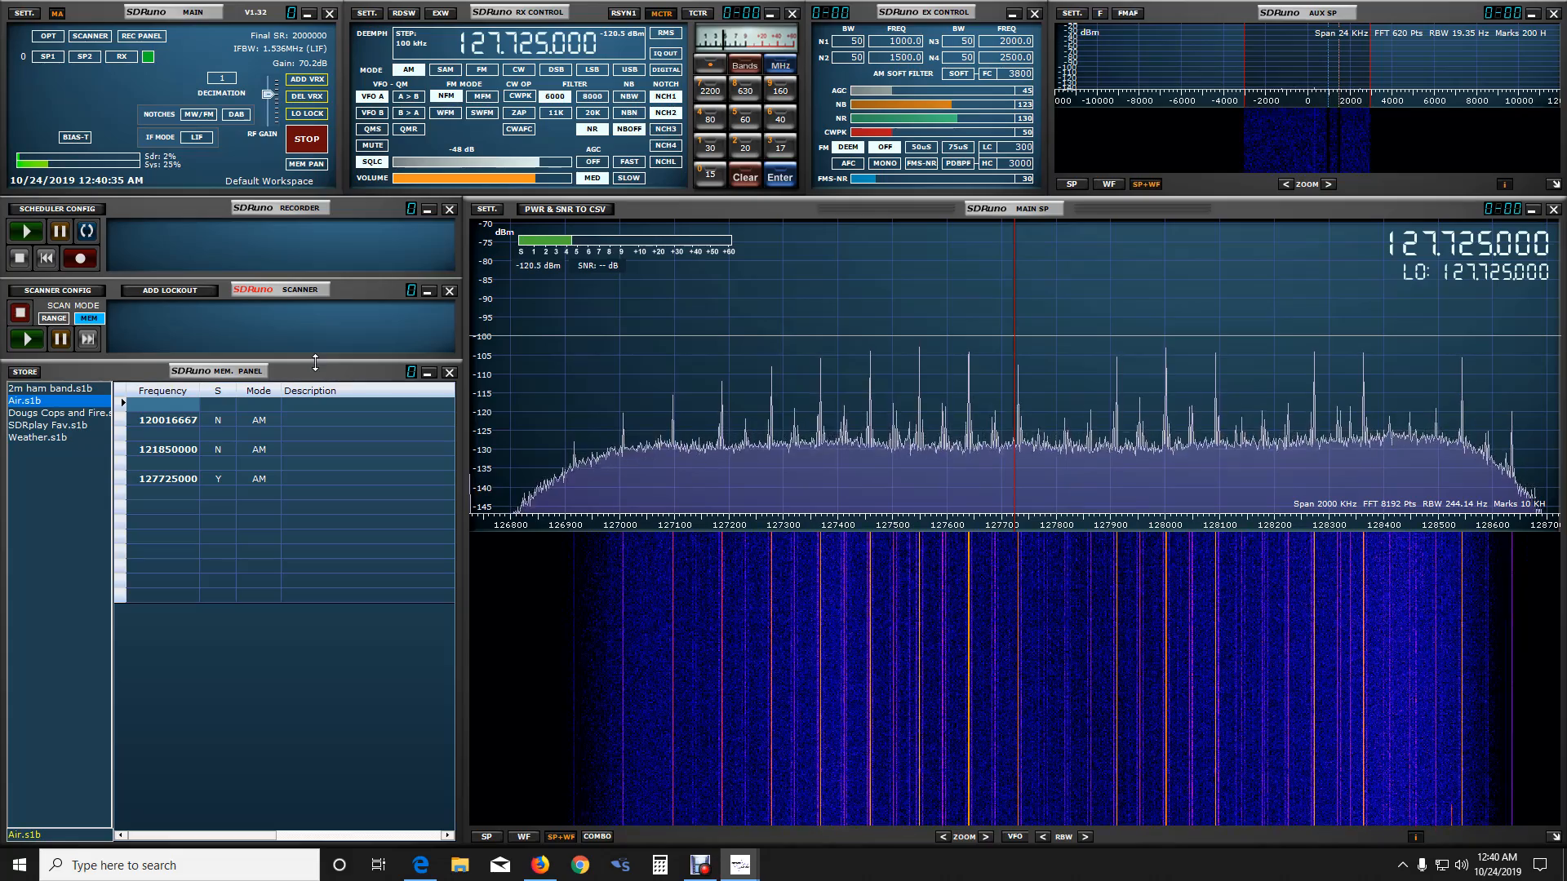
pyautogui.click(748, 65)
# - Jump to the 80 m ham band in LSB and tune the signal near 3896 kHz, zoomed in
pyautogui.click(751, 63)
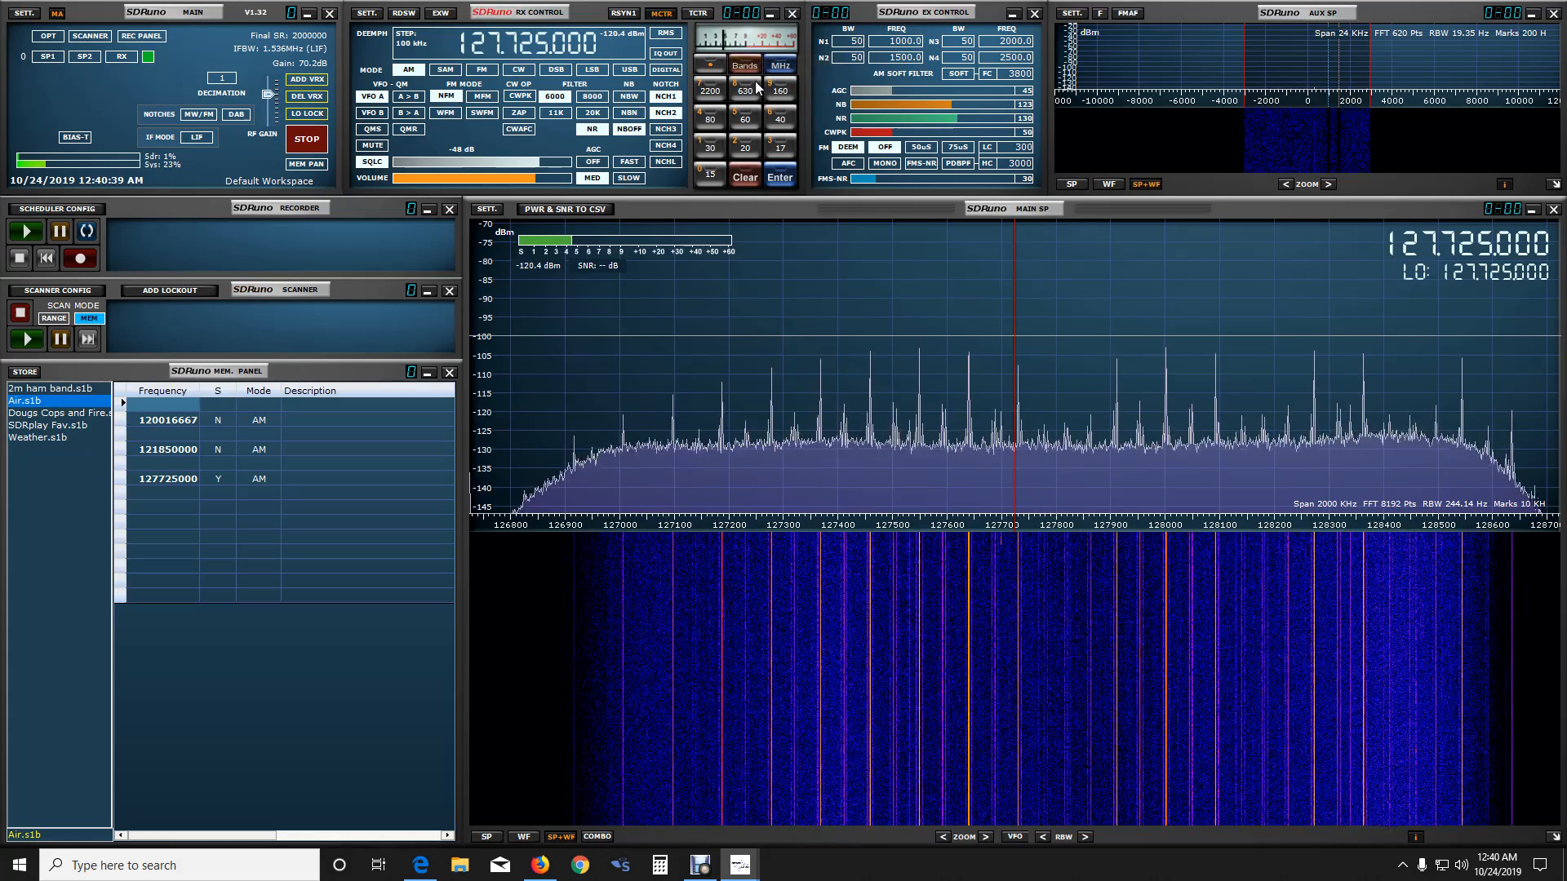
pyautogui.click(710, 118)
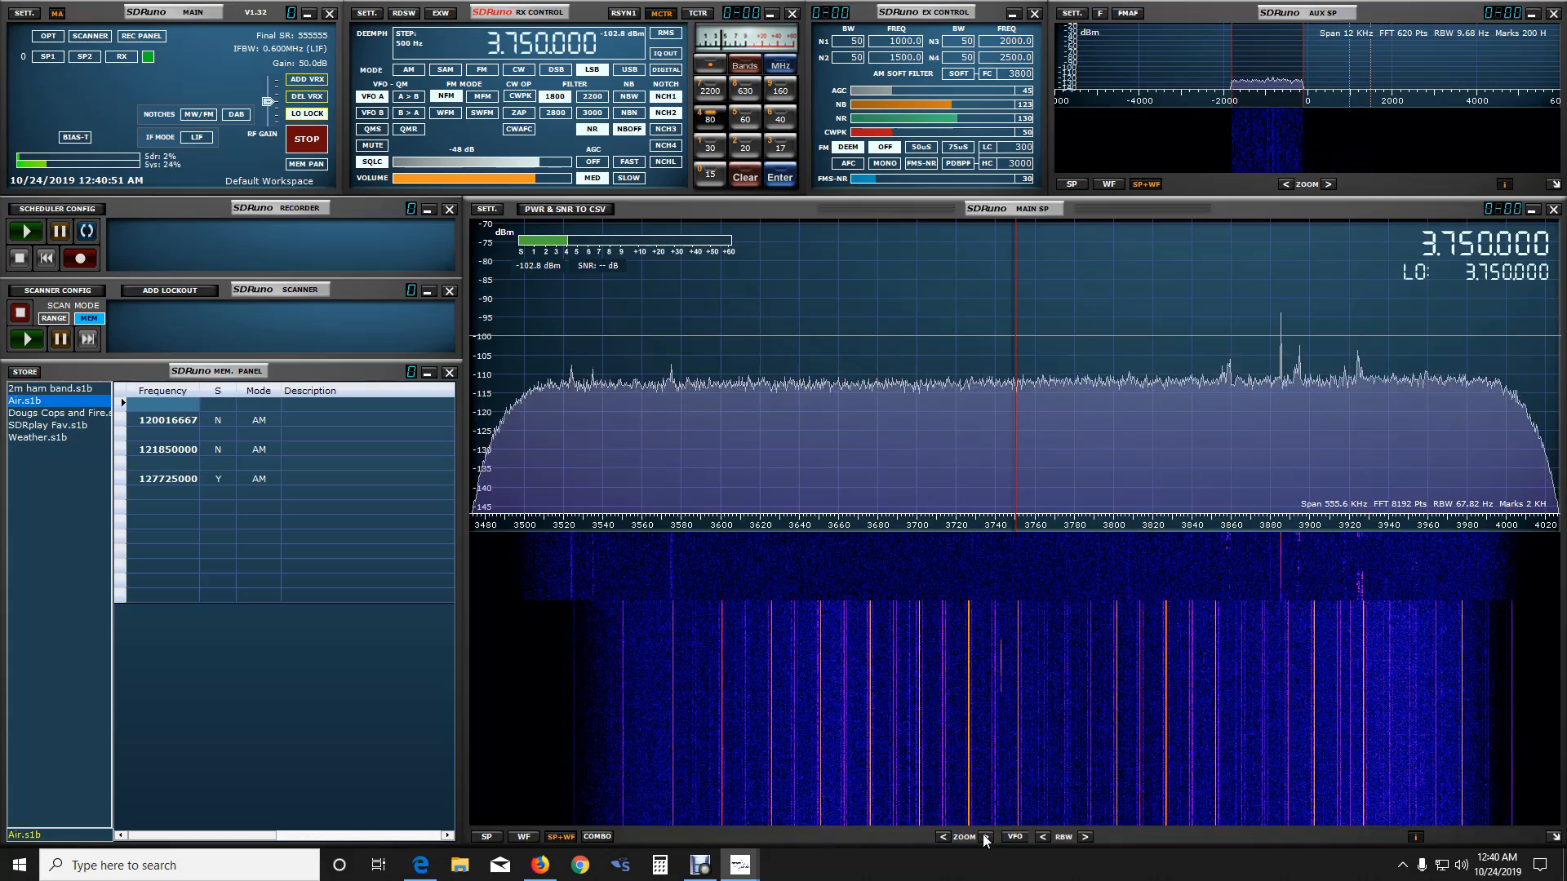
pyautogui.click(1300, 397)
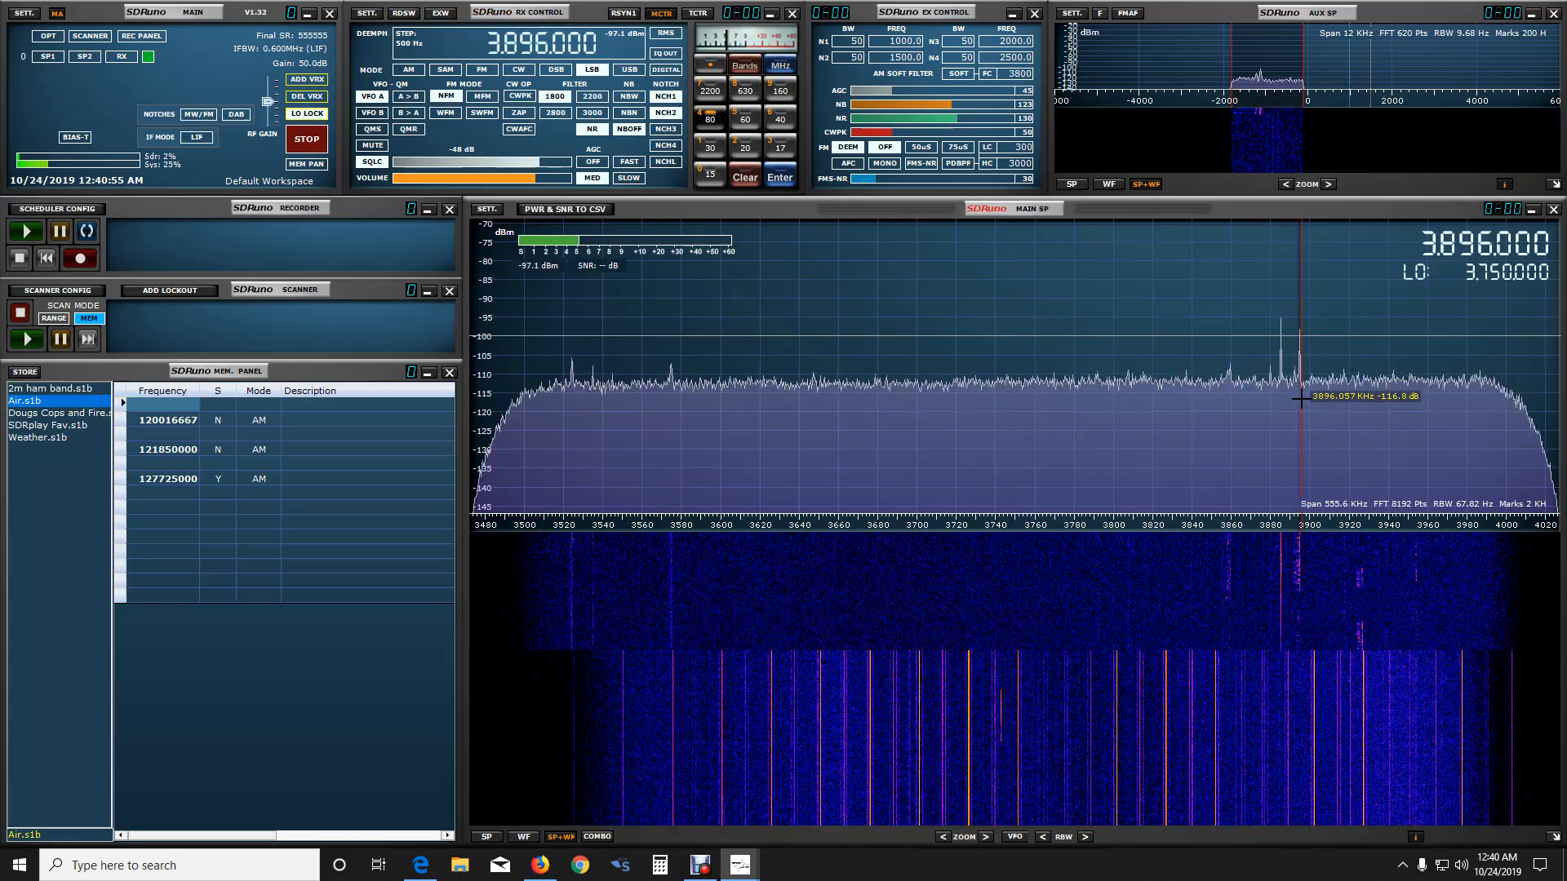
pyautogui.click(985, 837)
pyautogui.click(986, 838)
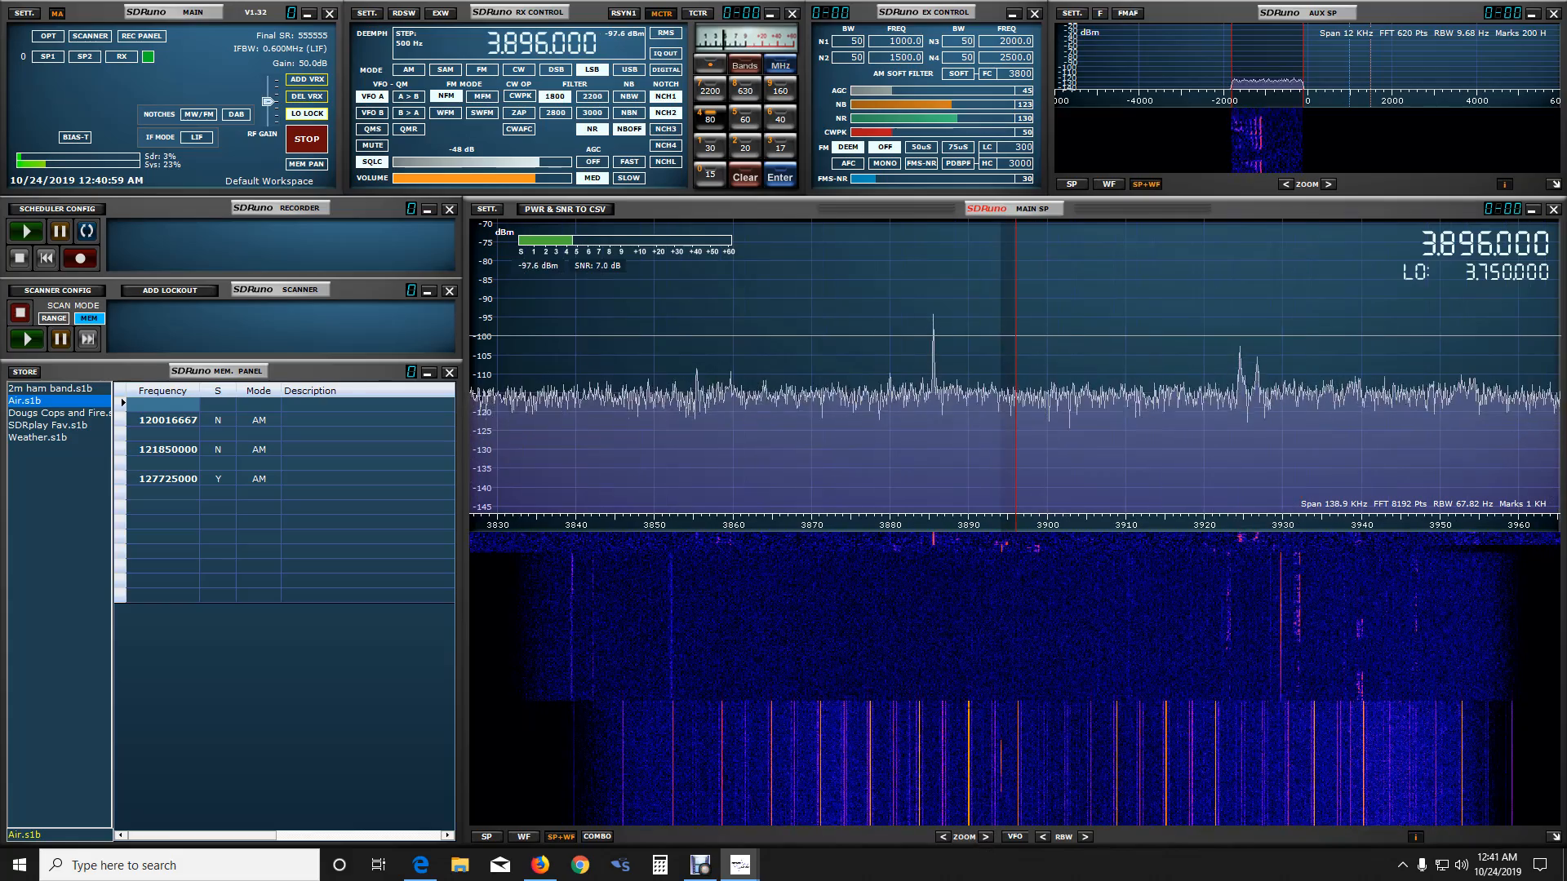
pyautogui.scroll(-1, 538, 43)
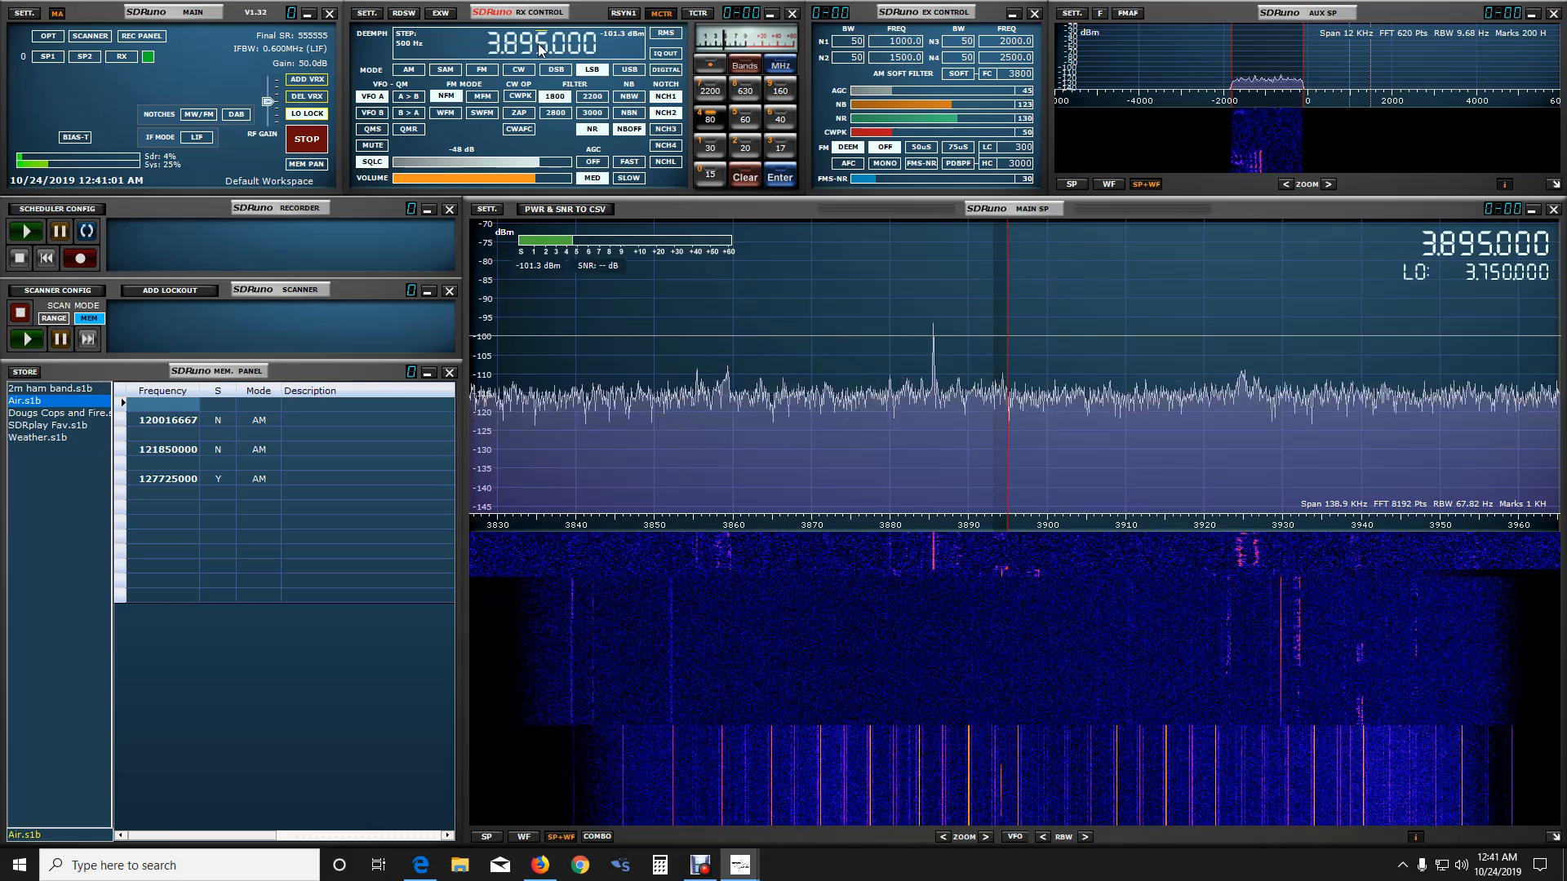
# - Lower the squelch so audio opens, then tune the signal near 3927 kHz
pyautogui.moveTo(532, 160); pyautogui.dragTo(463, 163)
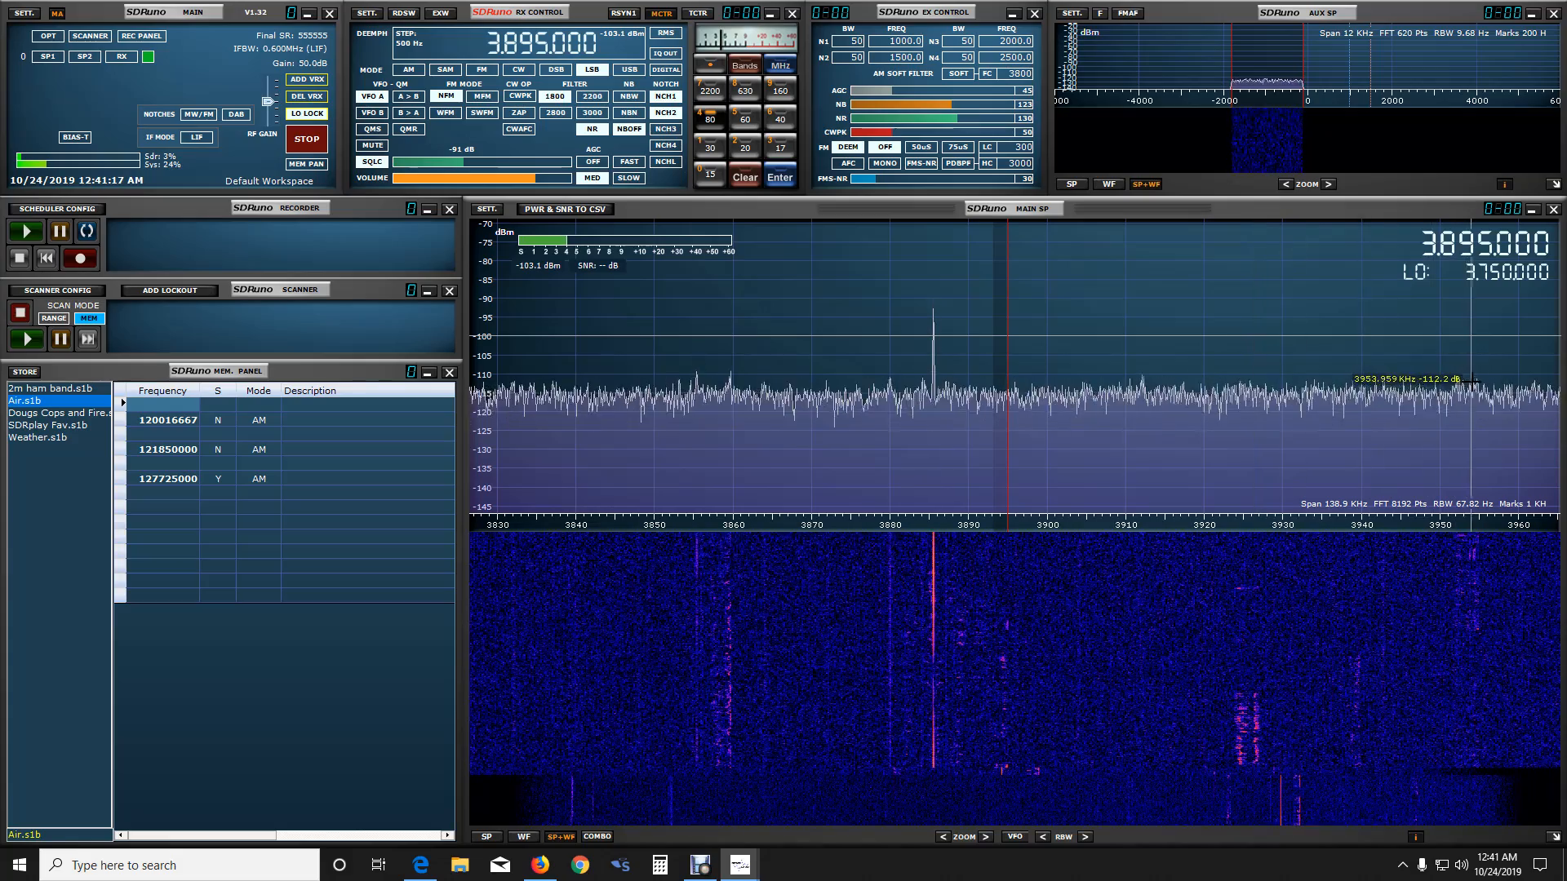
pyautogui.click(945, 835)
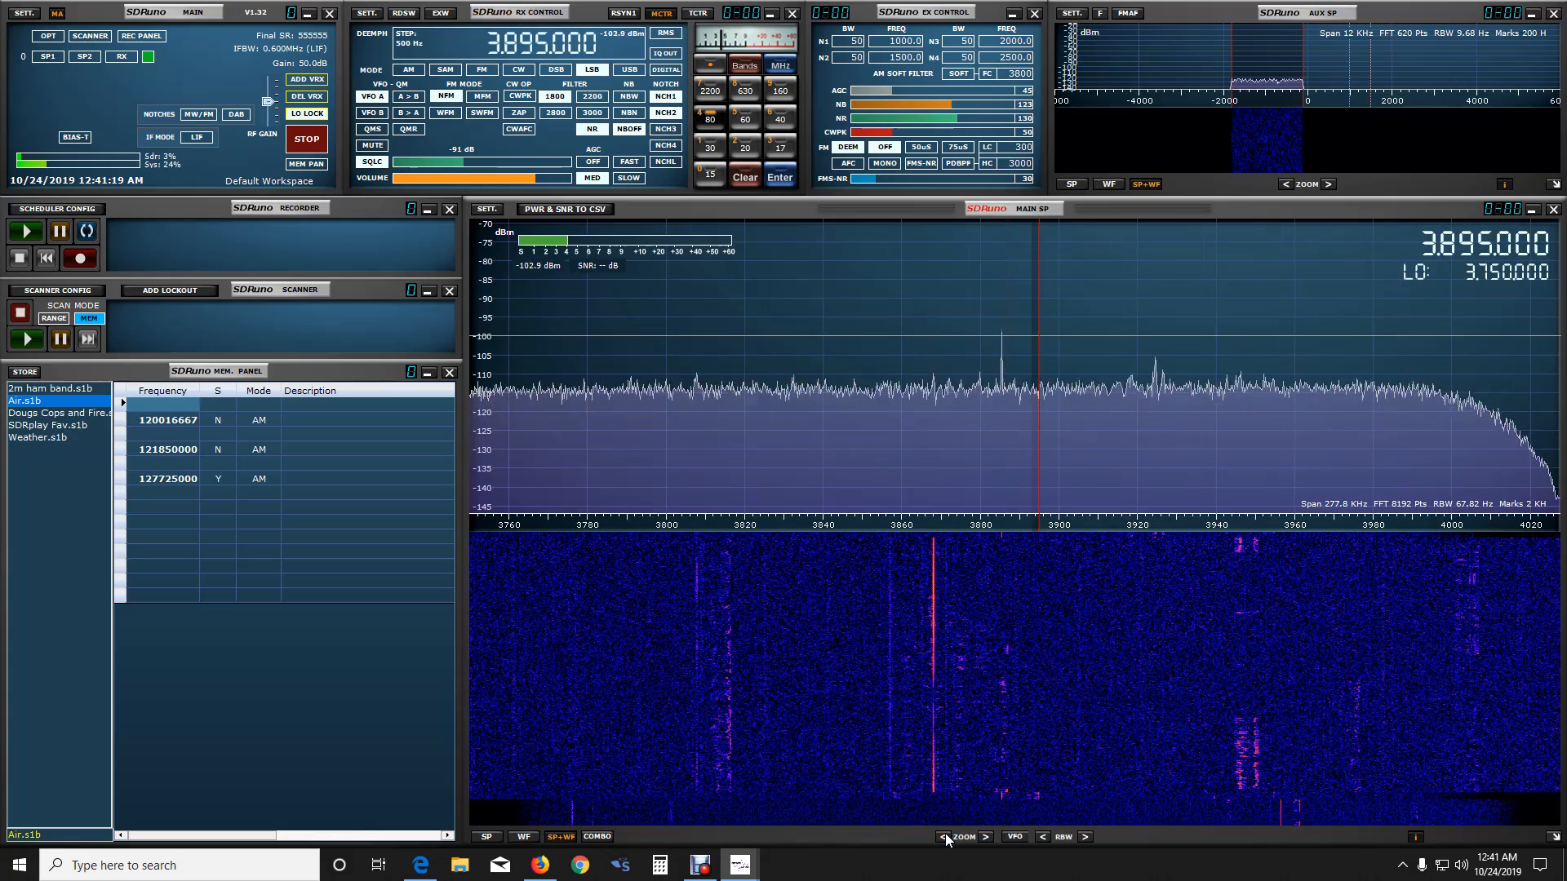
pyautogui.click(1163, 407)
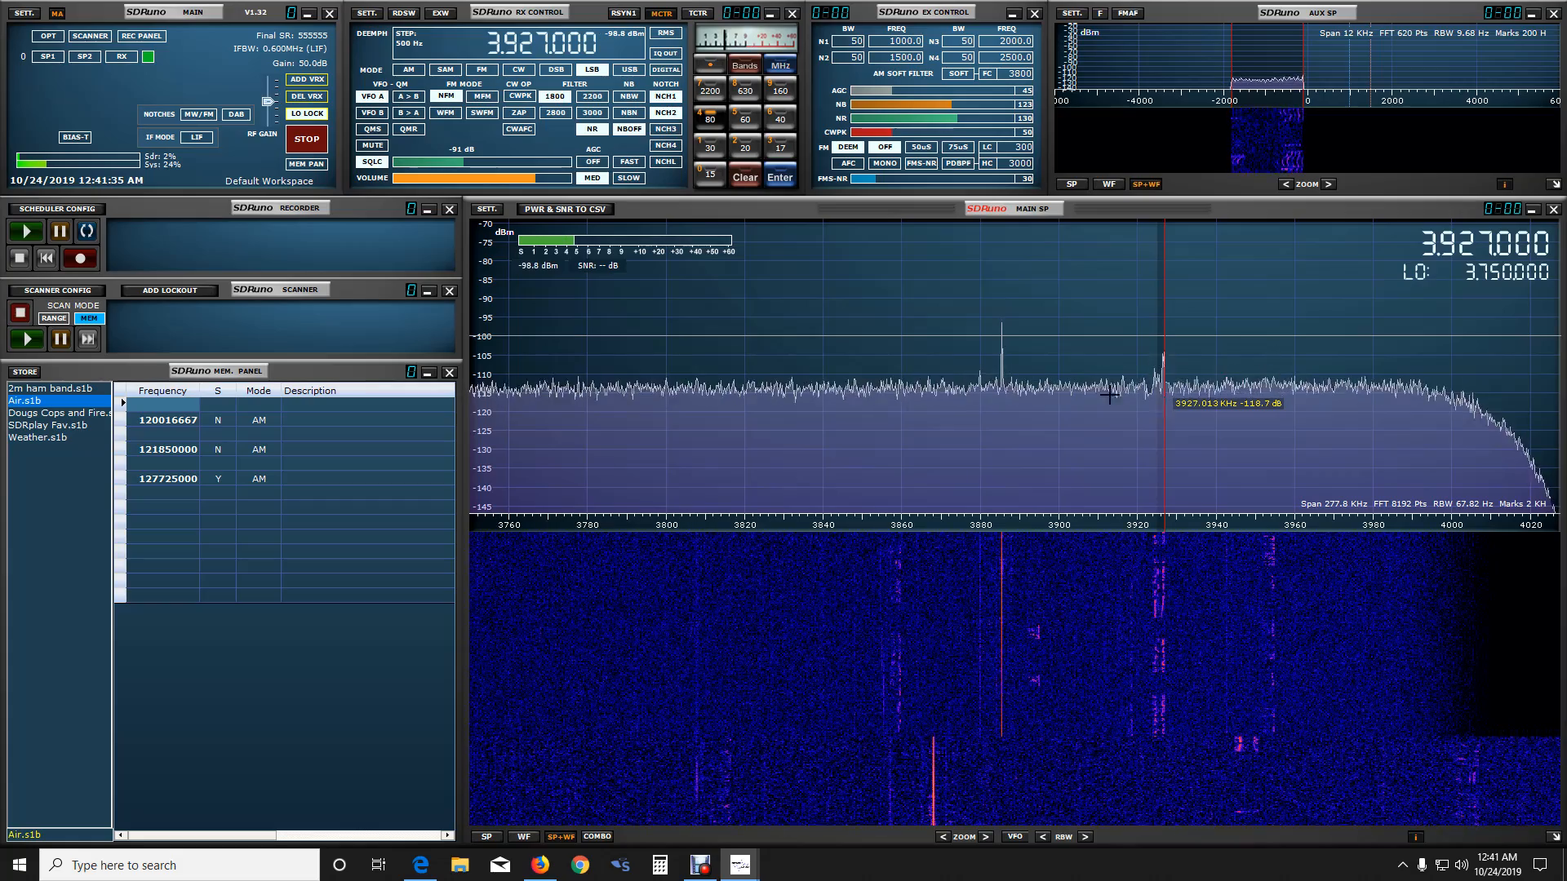
# - Hop through the 40, 60 and 20 m bands, tuning 14129 and 14178.5 kHz, then return to 80 m
pyautogui.click(781, 119)
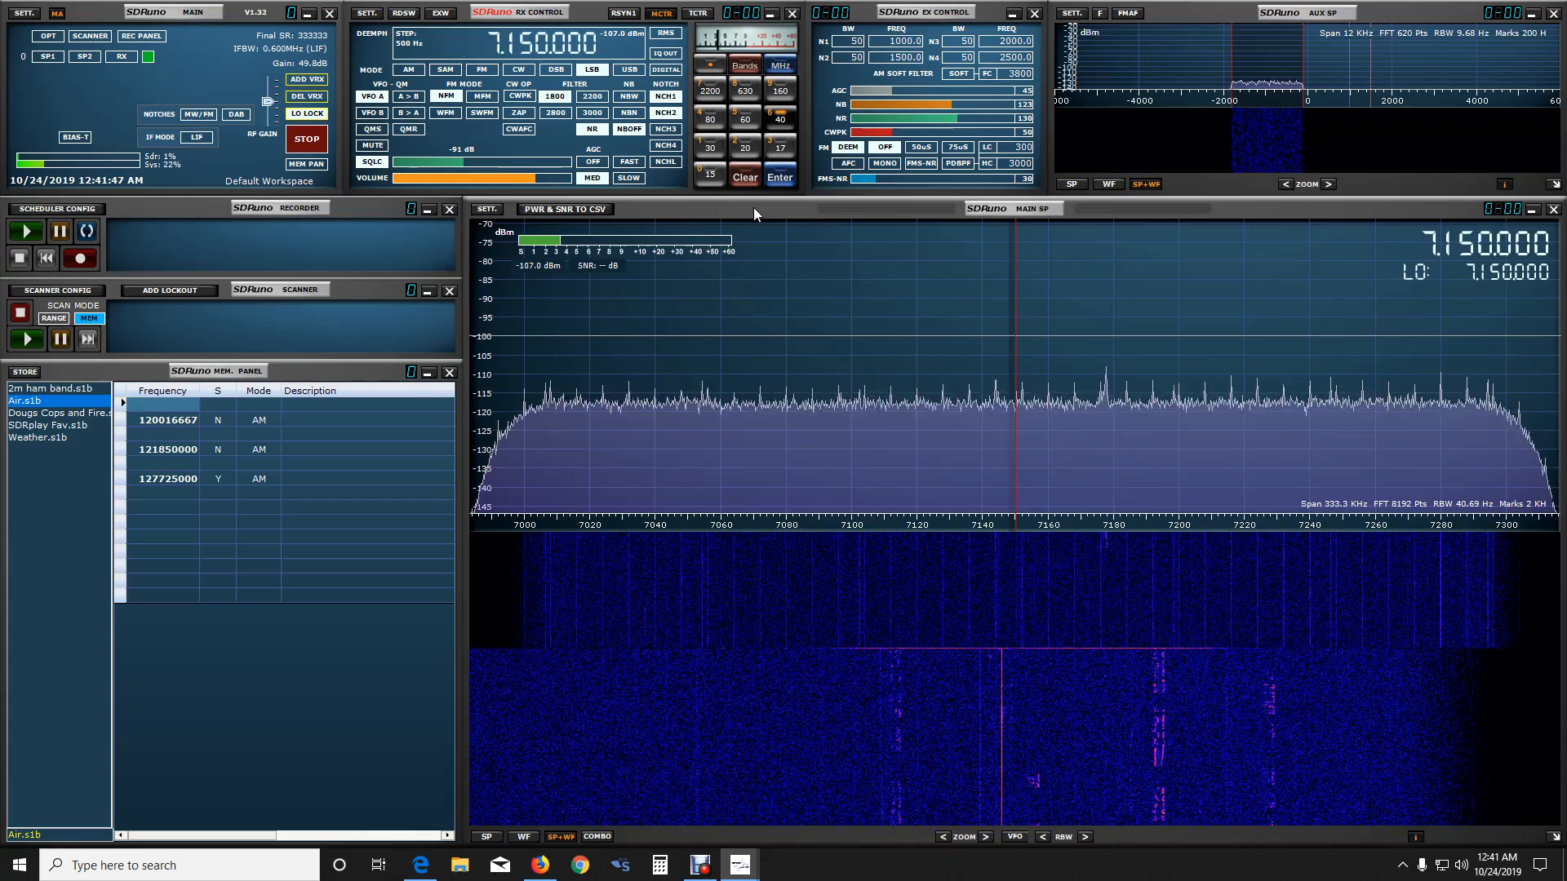
pyautogui.click(750, 123)
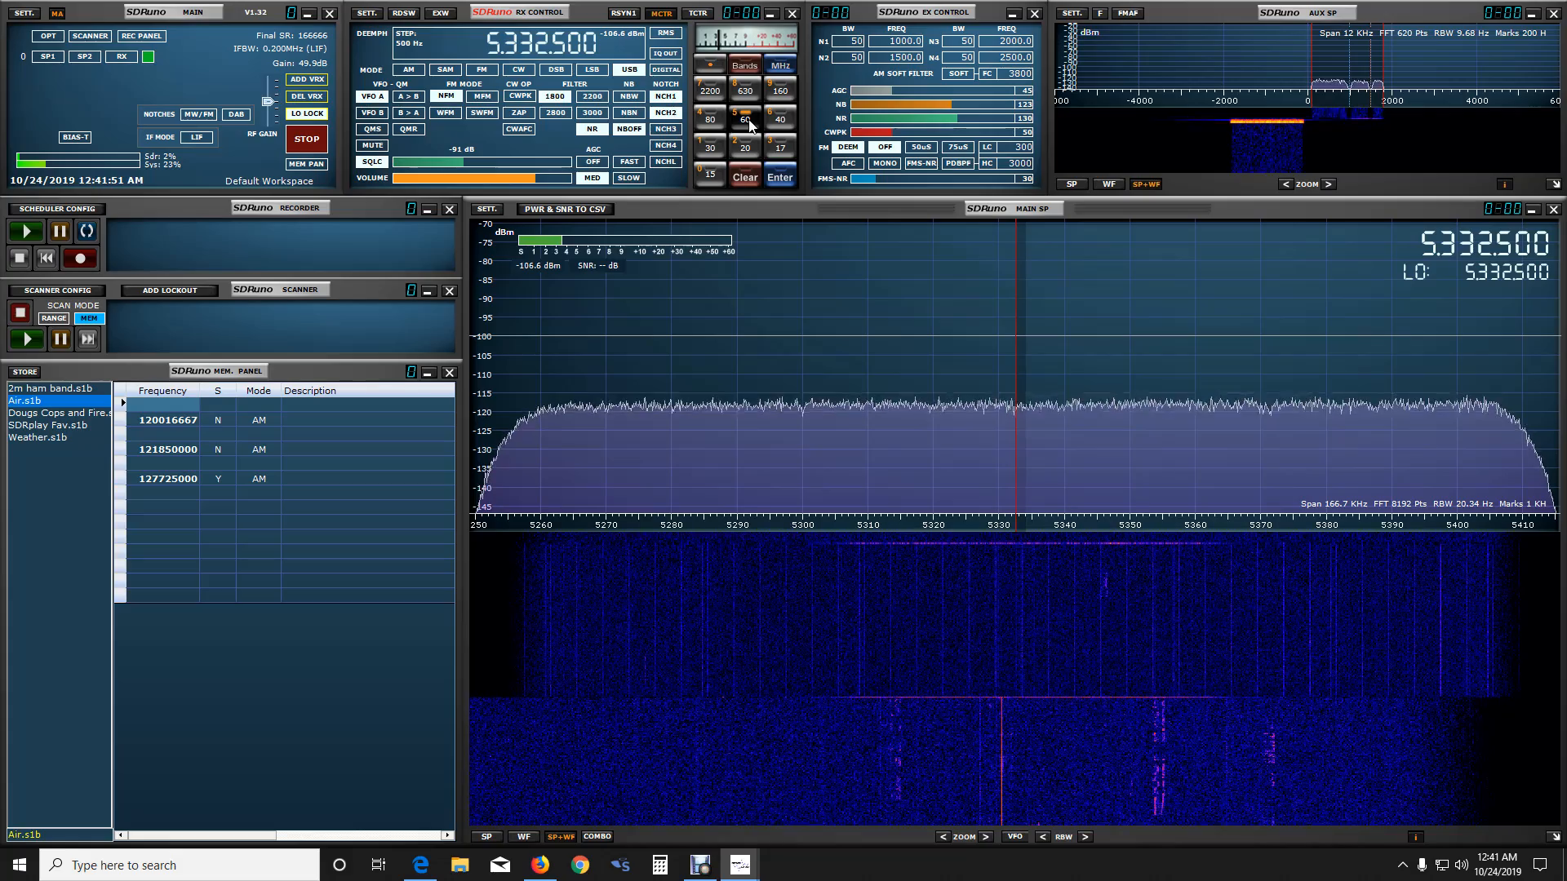
pyautogui.click(750, 147)
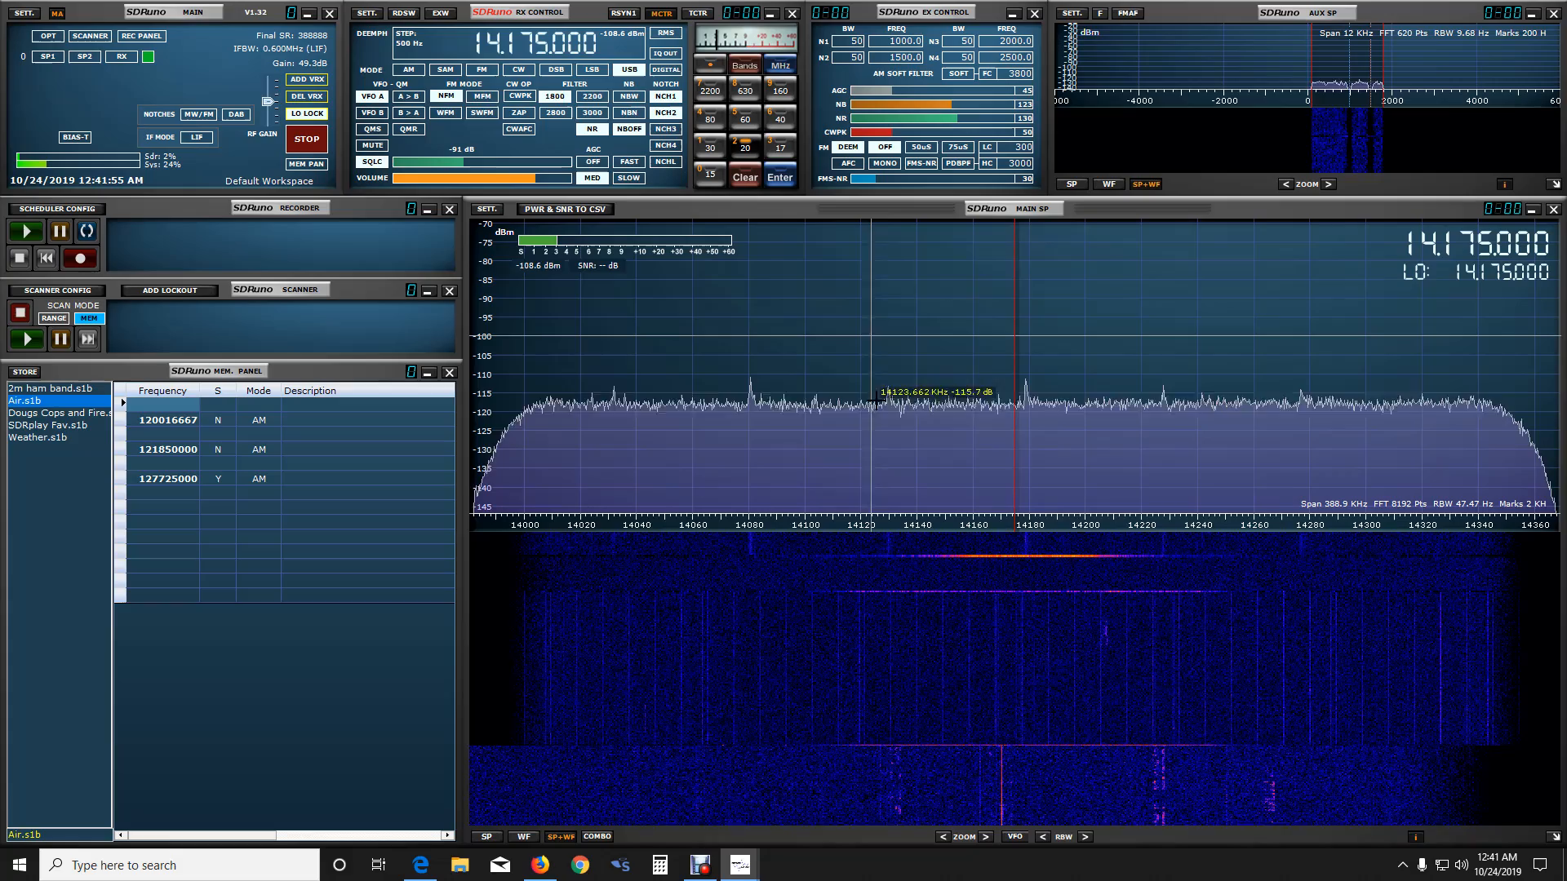
pyautogui.click(885, 411)
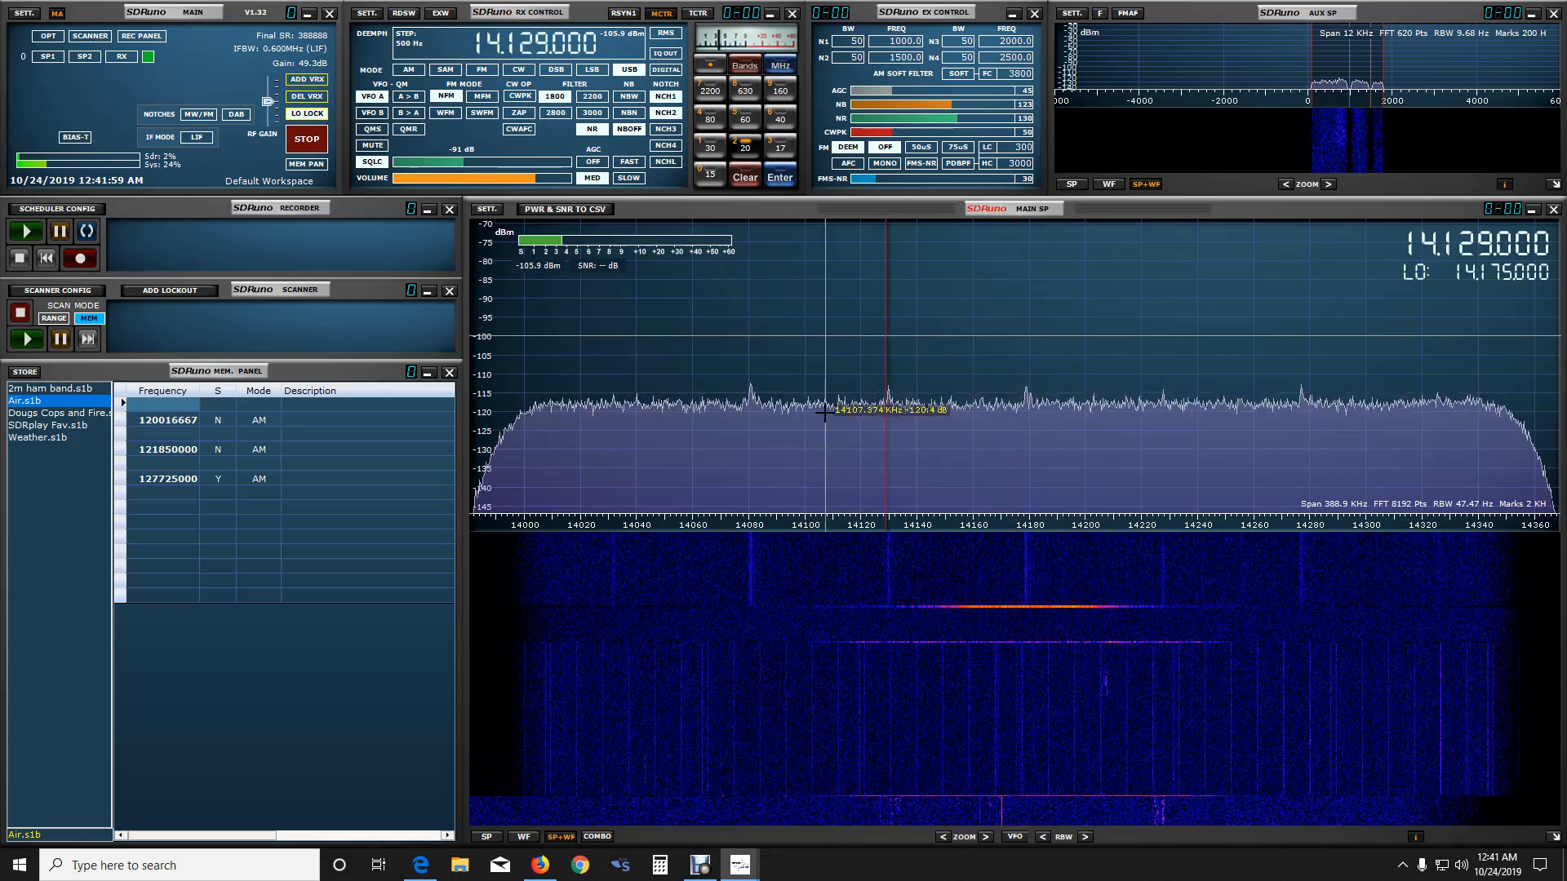
pyautogui.click(1025, 414)
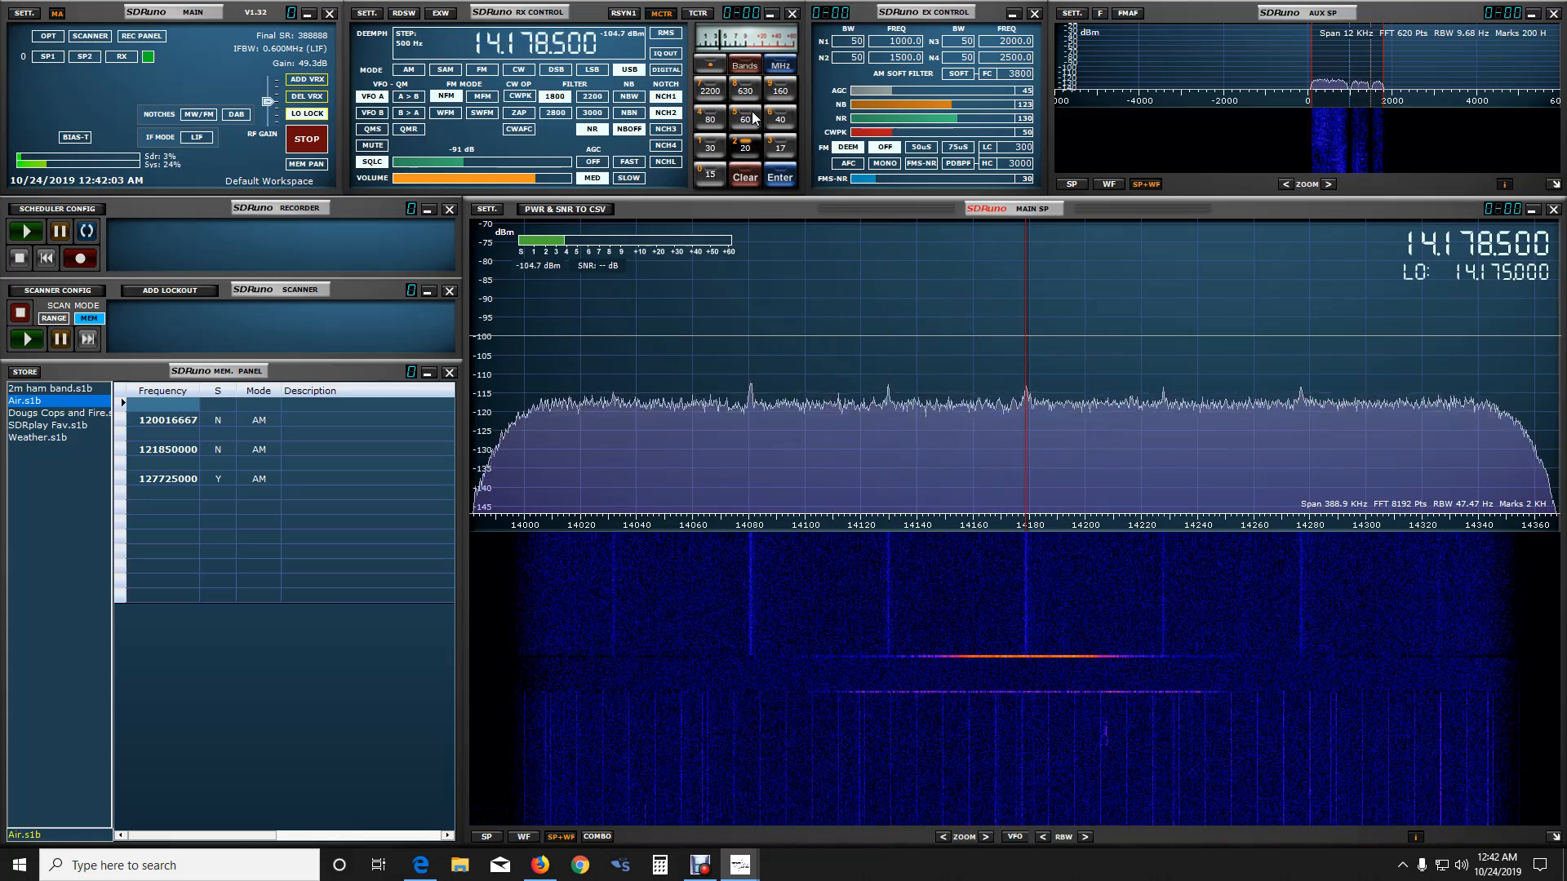
pyautogui.click(710, 119)
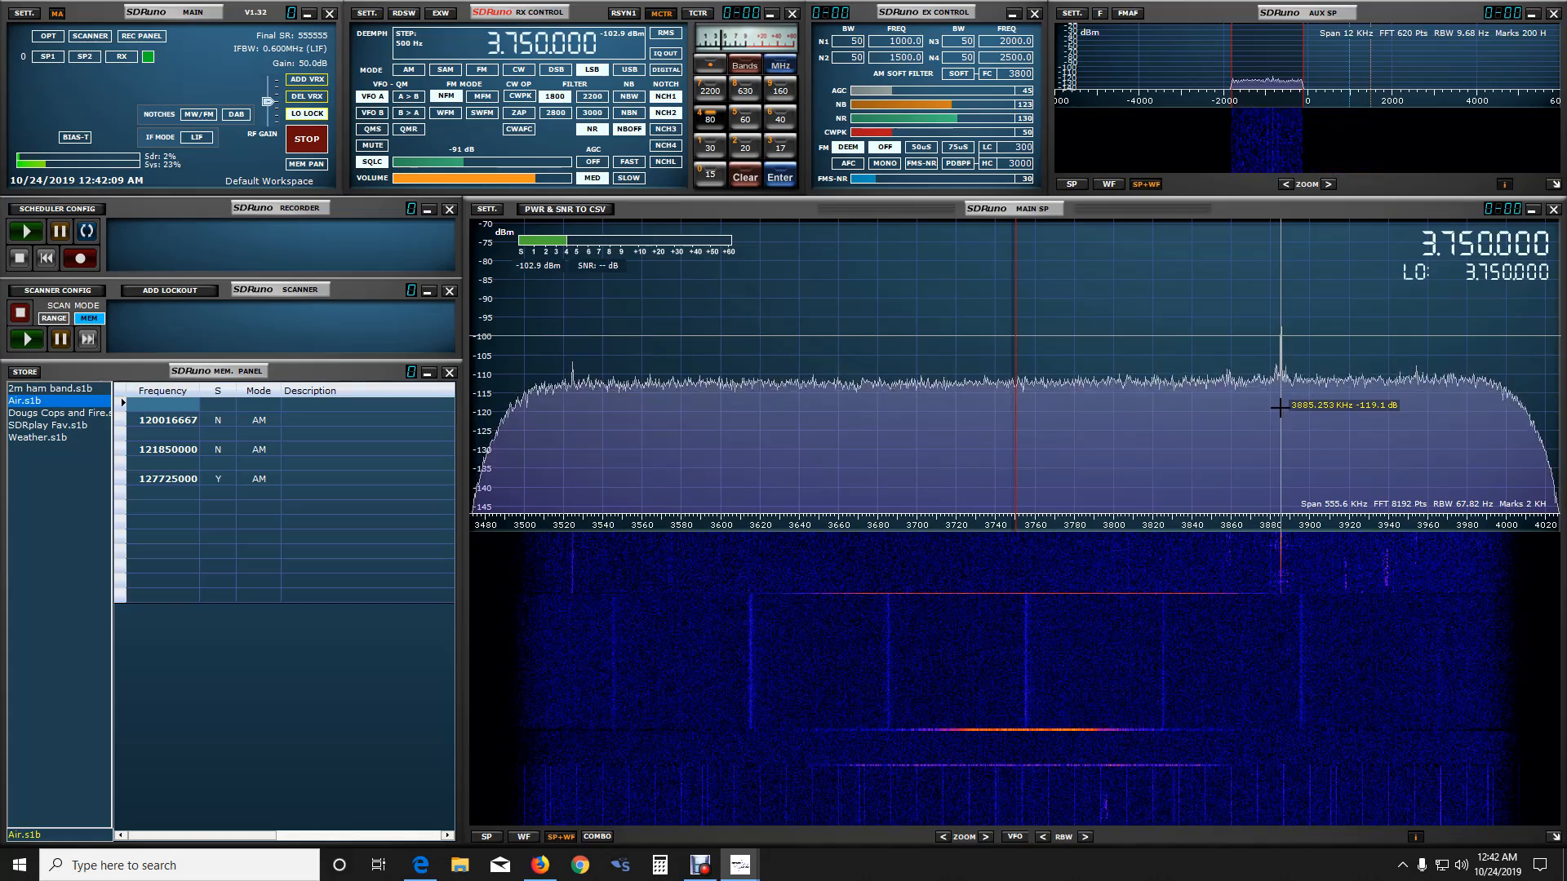
# - Tune signals near 3885.5 and 3822 kHz, then switch the band presets to Ham Upper
pyautogui.click(1280, 407)
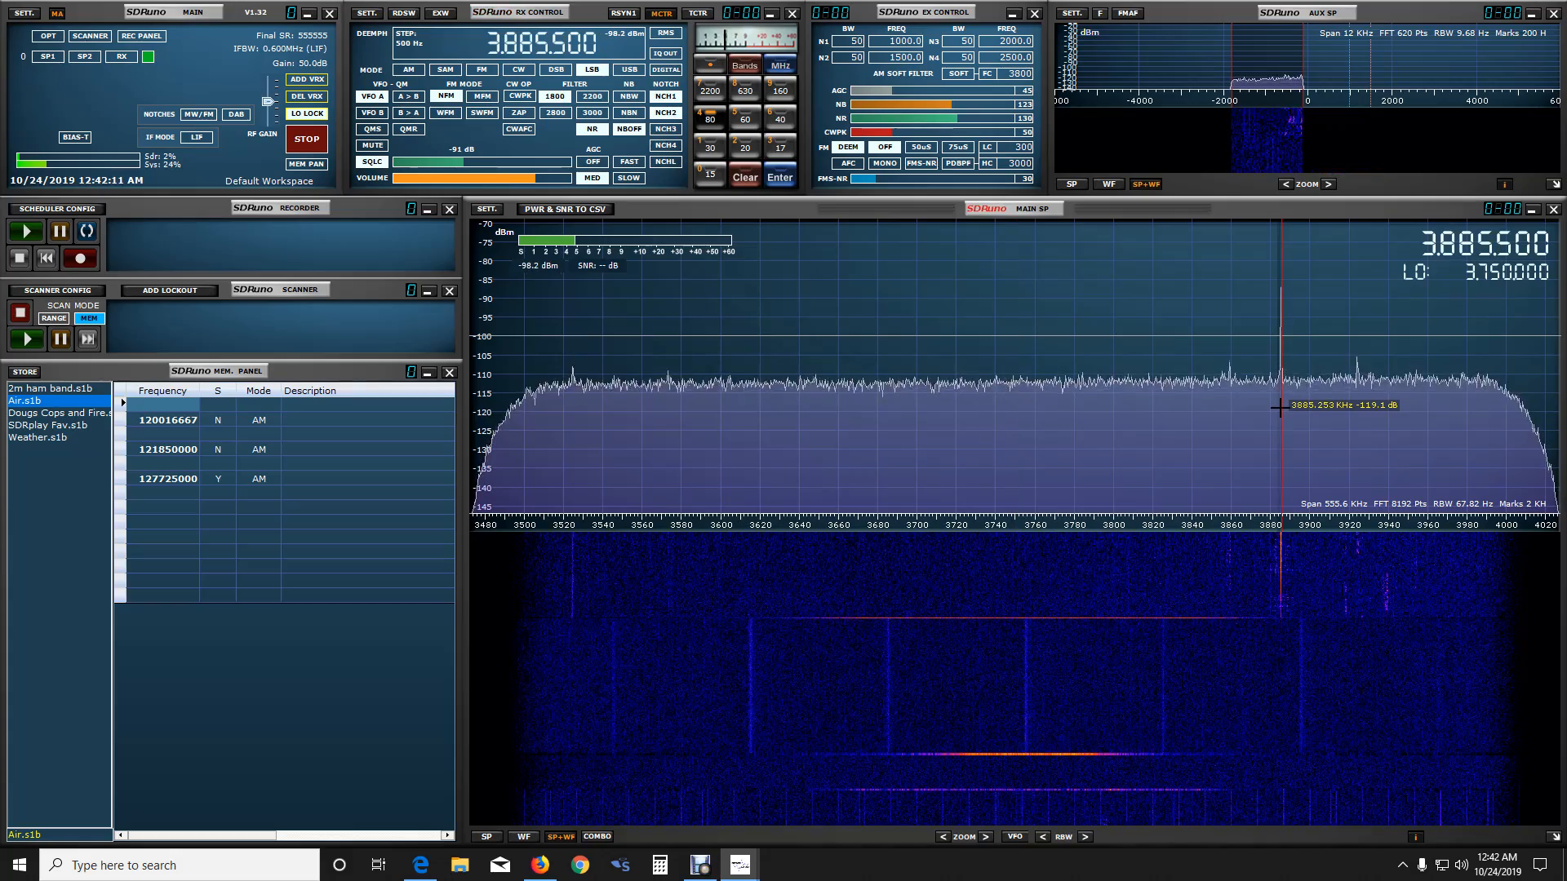
pyautogui.click(1156, 373)
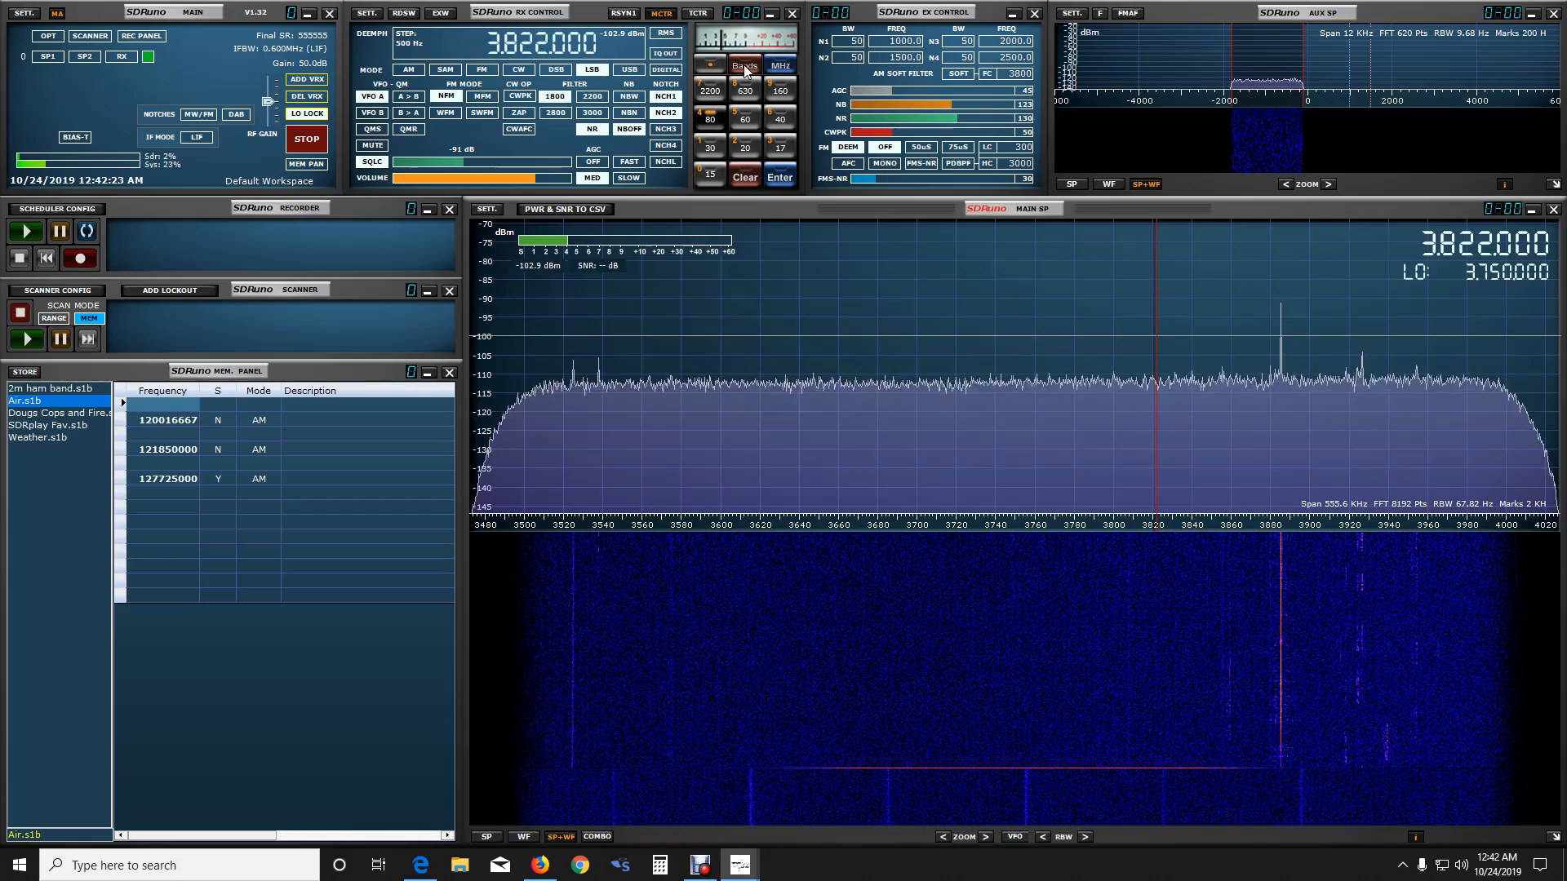
pyautogui.click(745, 71)
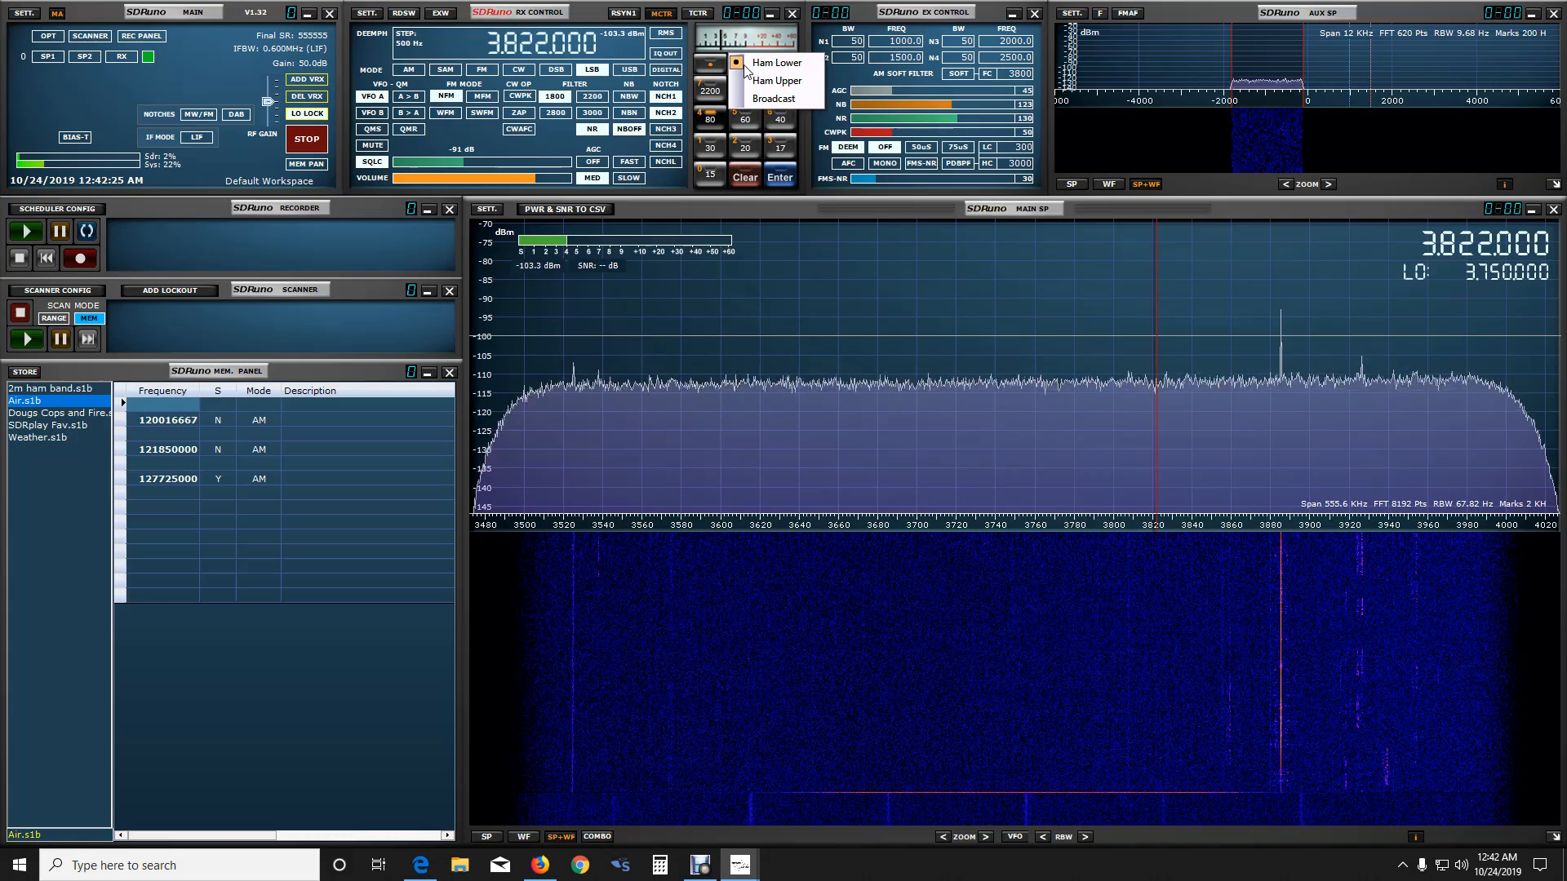
pyautogui.click(752, 80)
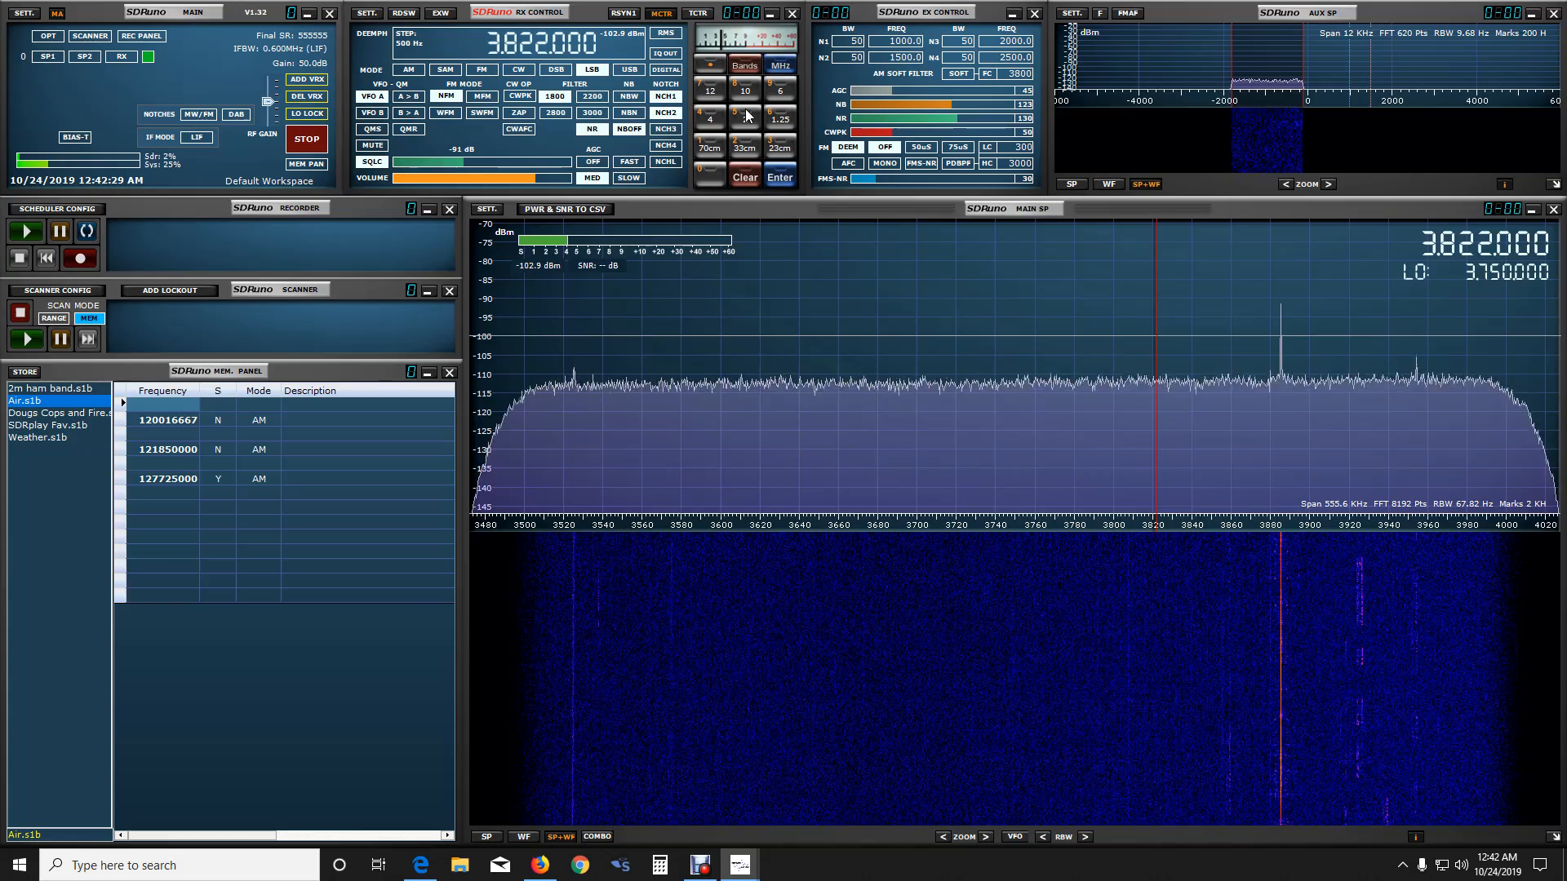
# - Tune to the 2 m amateur band in FM and raise the squelch to -44 dB
pyautogui.click(747, 115)
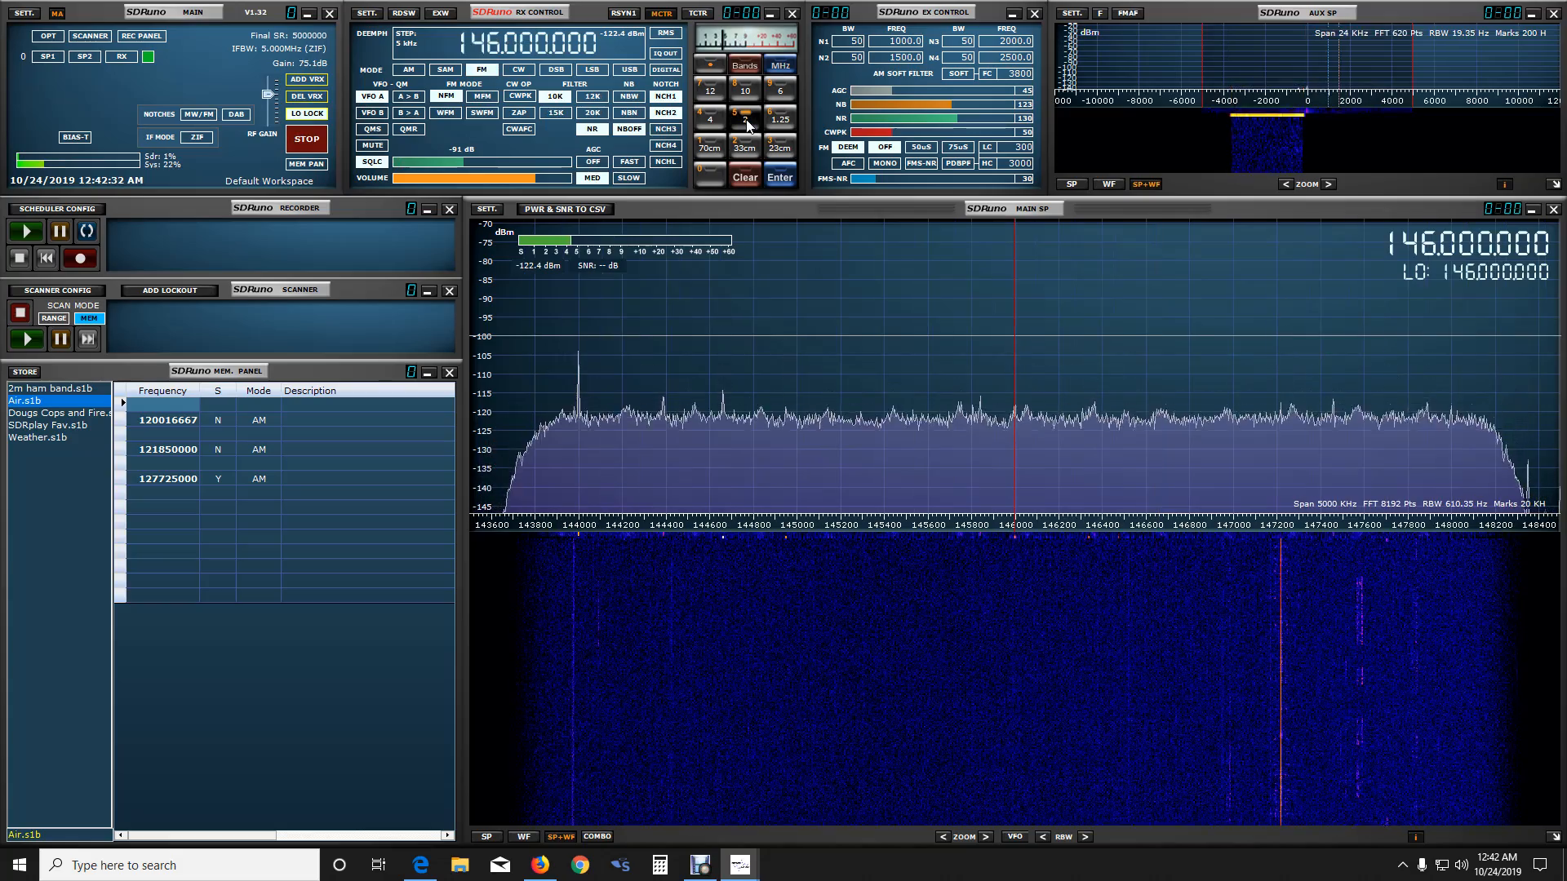
pyautogui.moveTo(490, 163); pyautogui.dragTo(551, 165)
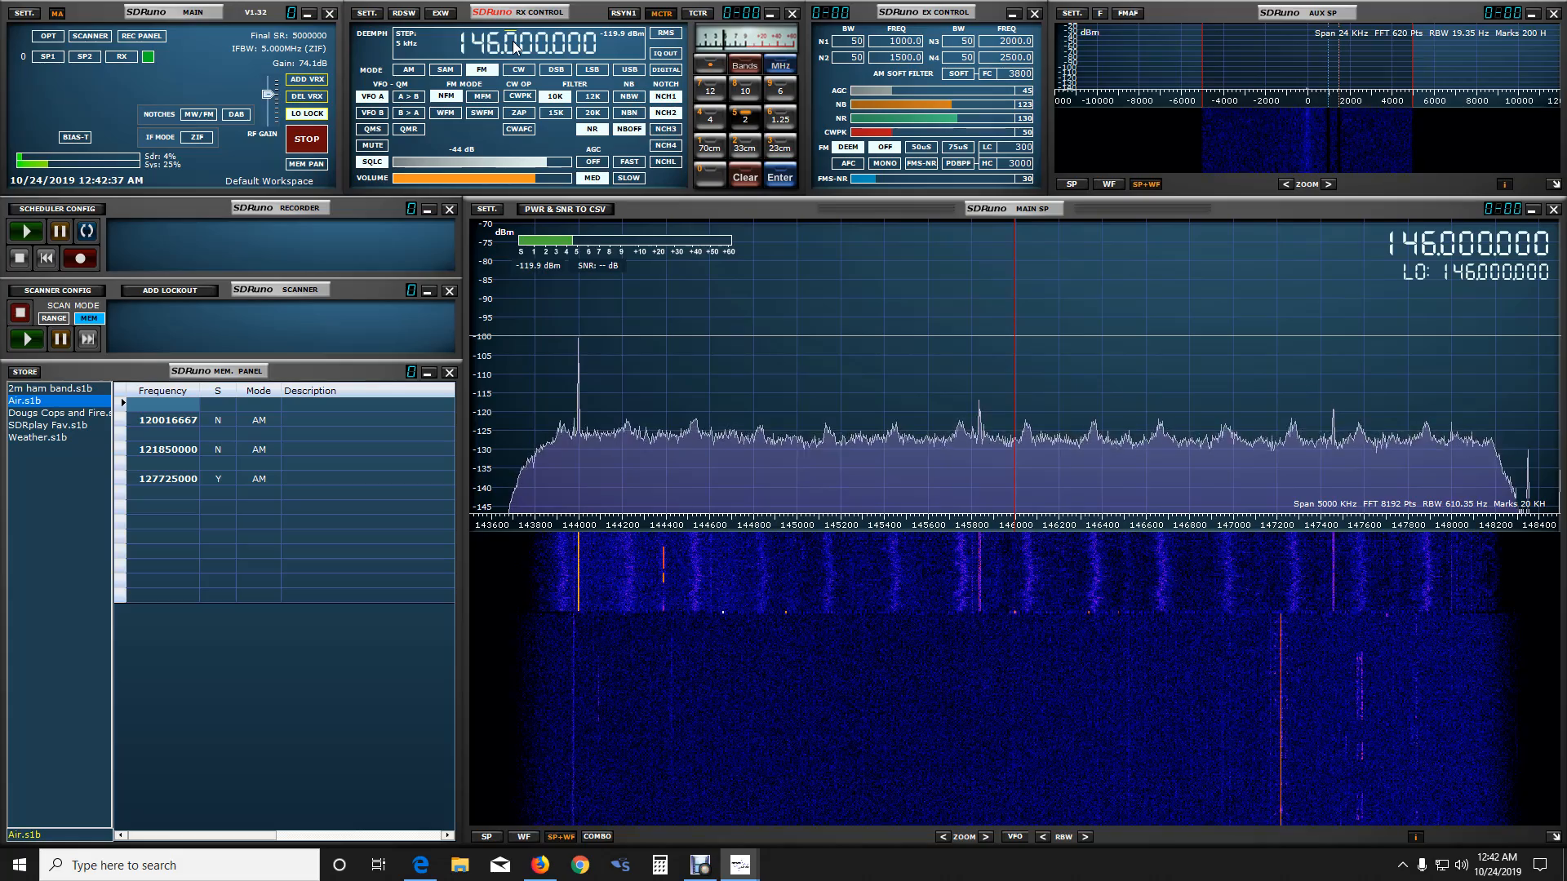
pyautogui.scroll(-2, 496, 51)
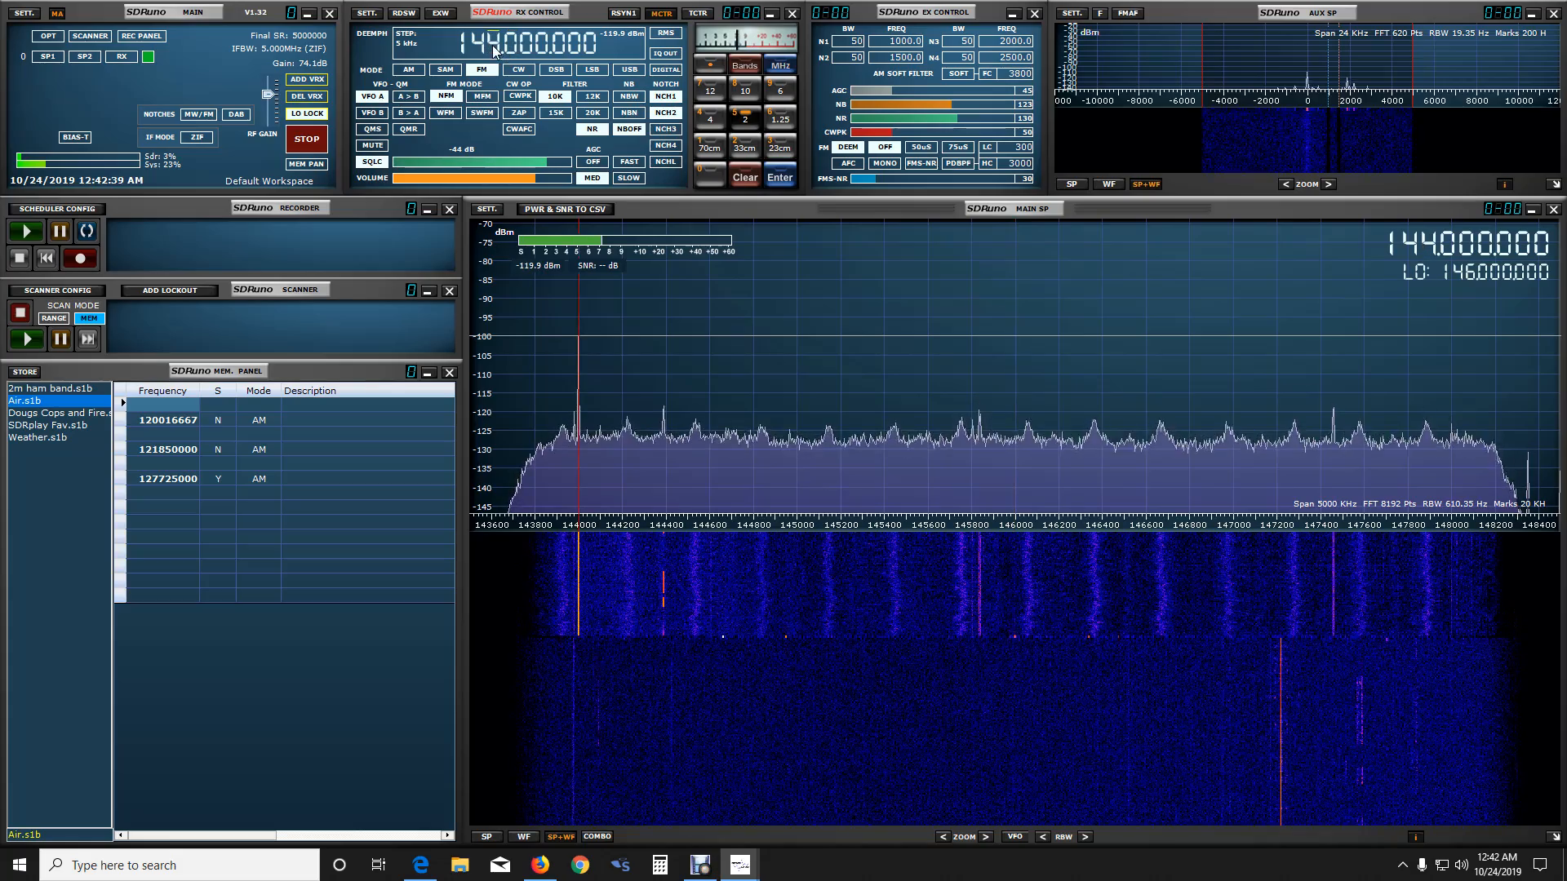
pyautogui.scroll(1, 495, 50)
pyautogui.scroll(1, 496, 49)
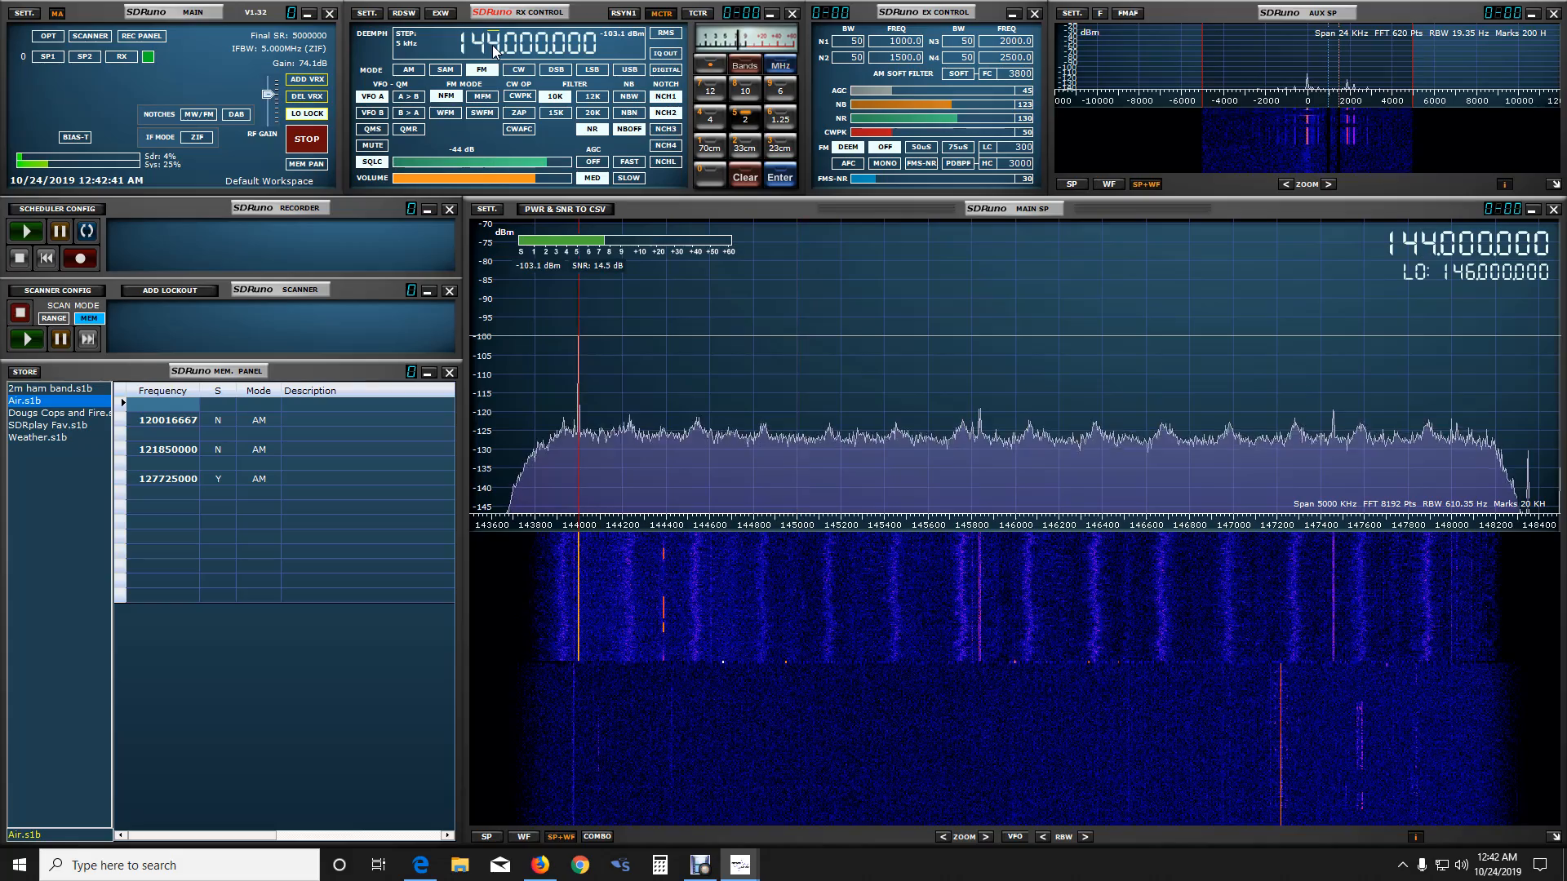
pyautogui.scroll(1, 496, 50)
pyautogui.scroll(-2, 496, 50)
pyautogui.scroll(3, 496, 51)
pyautogui.scroll(-1, 496, 49)
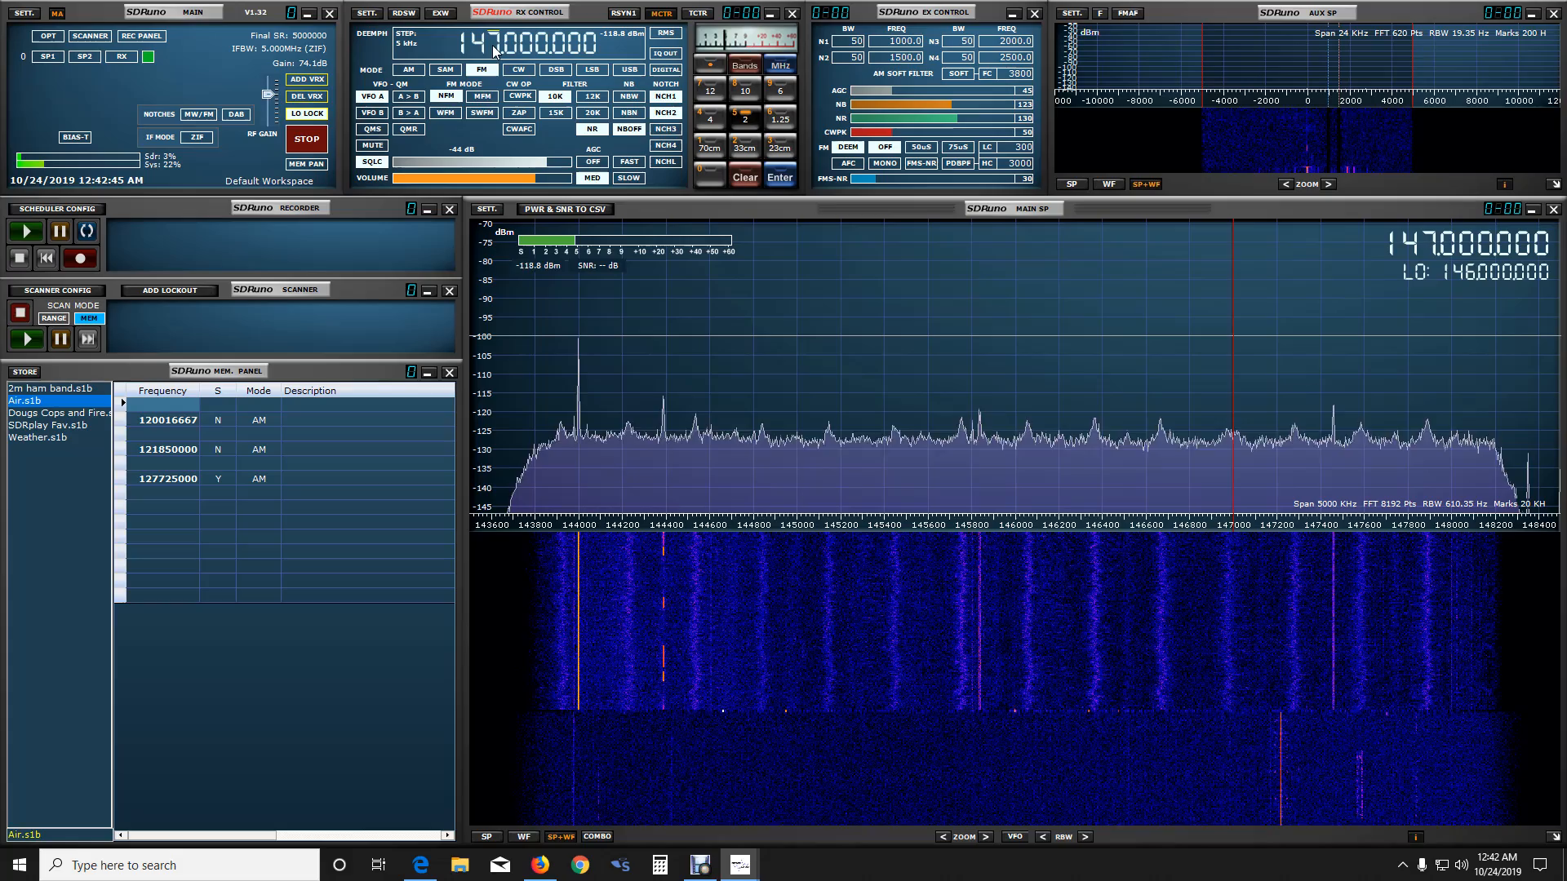
# - Unlock LO LOCK so the receiver can tune beyond the 2 m band to 162.400 MHz
pyautogui.click(316, 115)
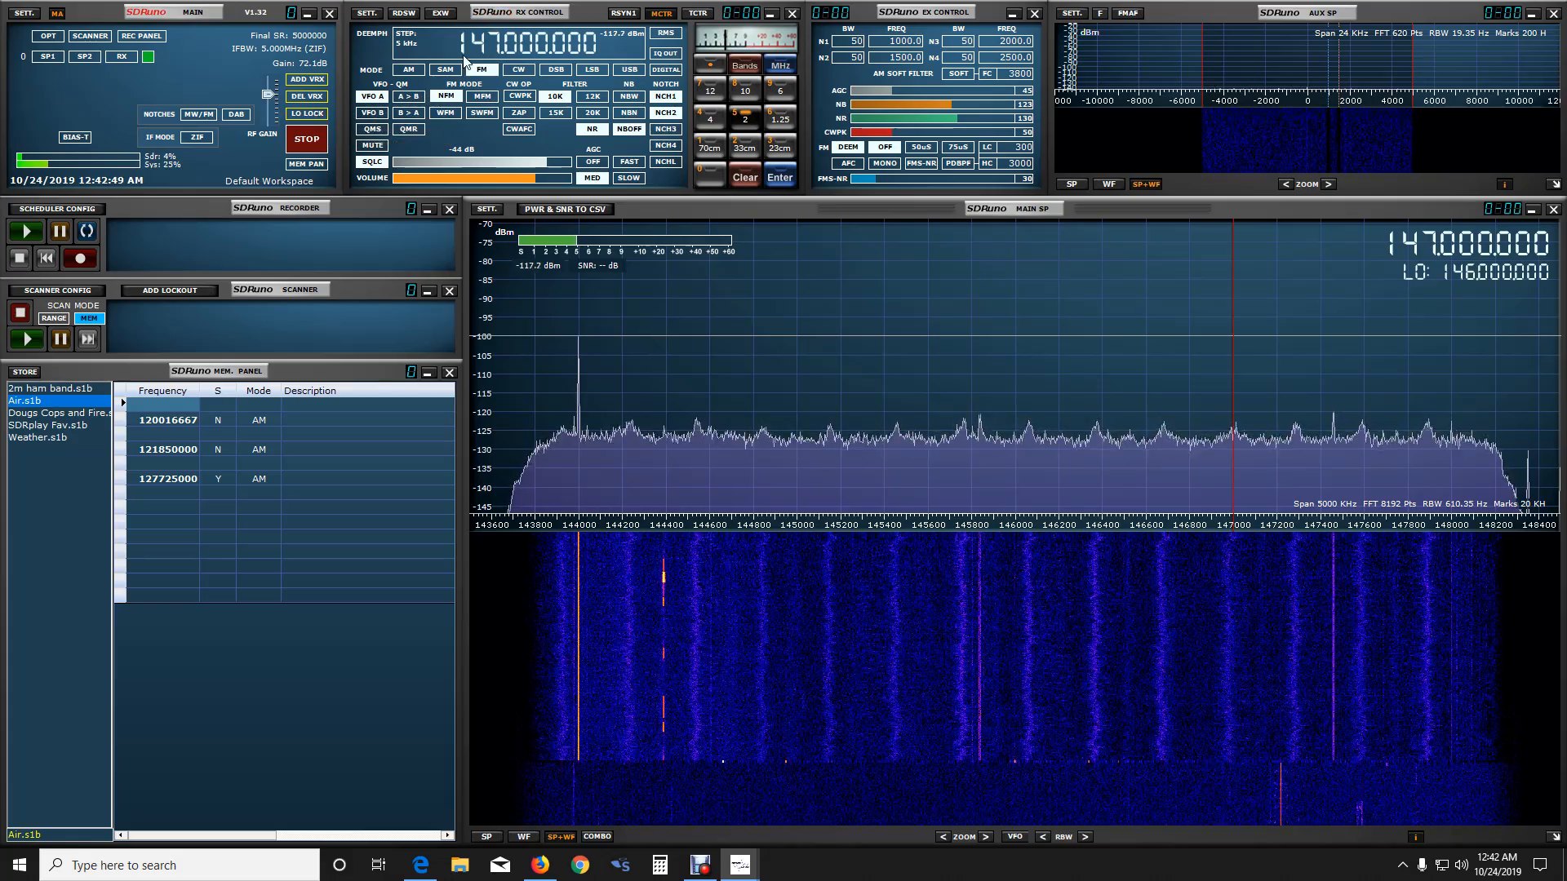
pyautogui.scroll(-2, 481, 42)
pyautogui.scroll(1, 482, 42)
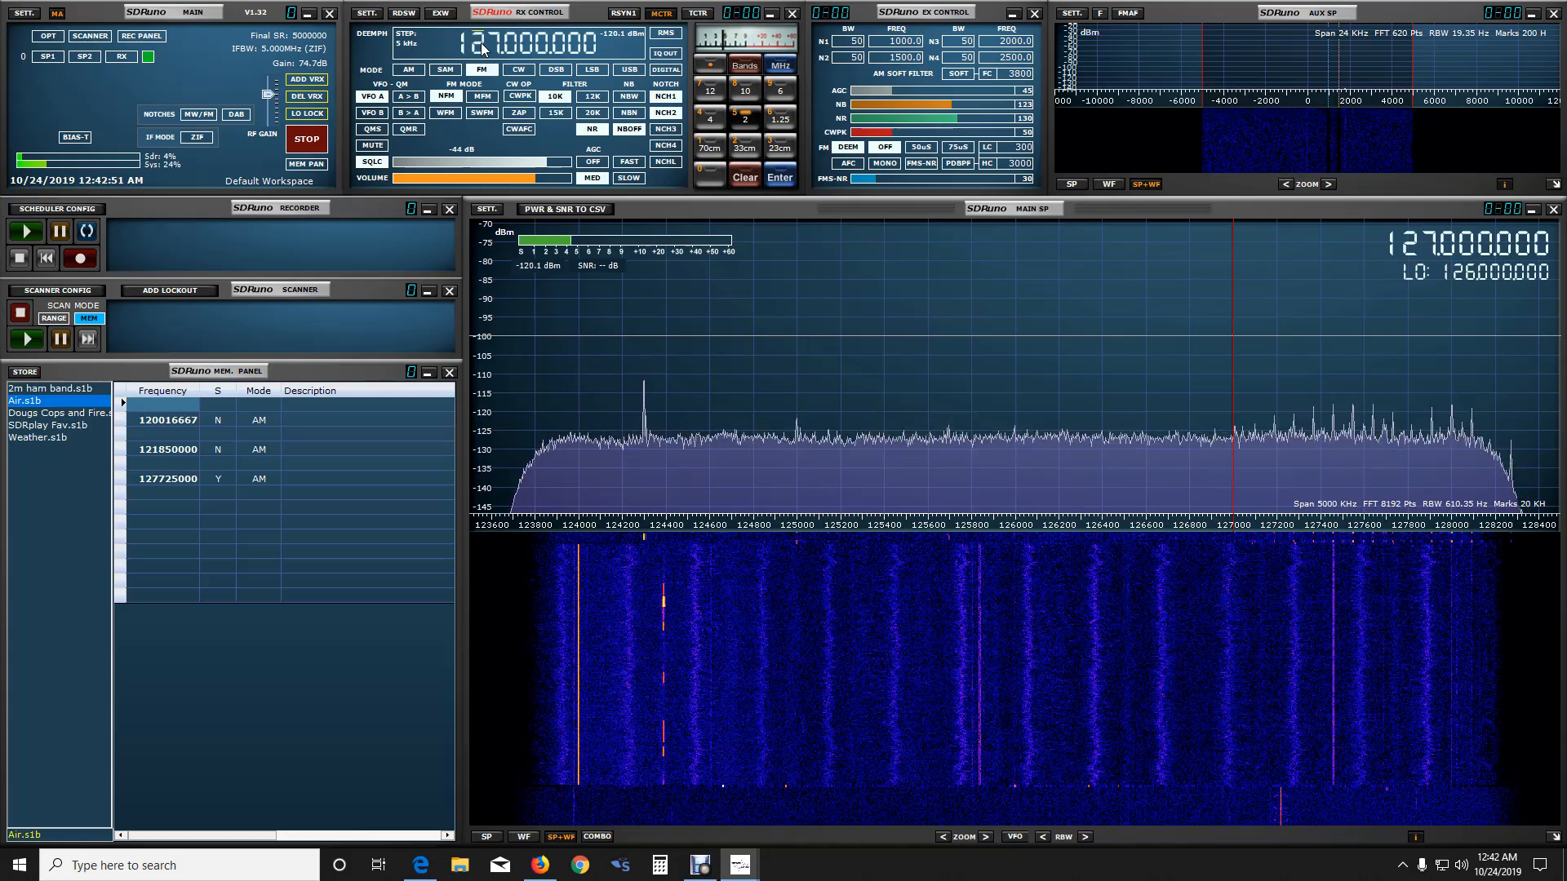
pyautogui.scroll(1, 482, 43)
pyautogui.scroll(2, 481, 43)
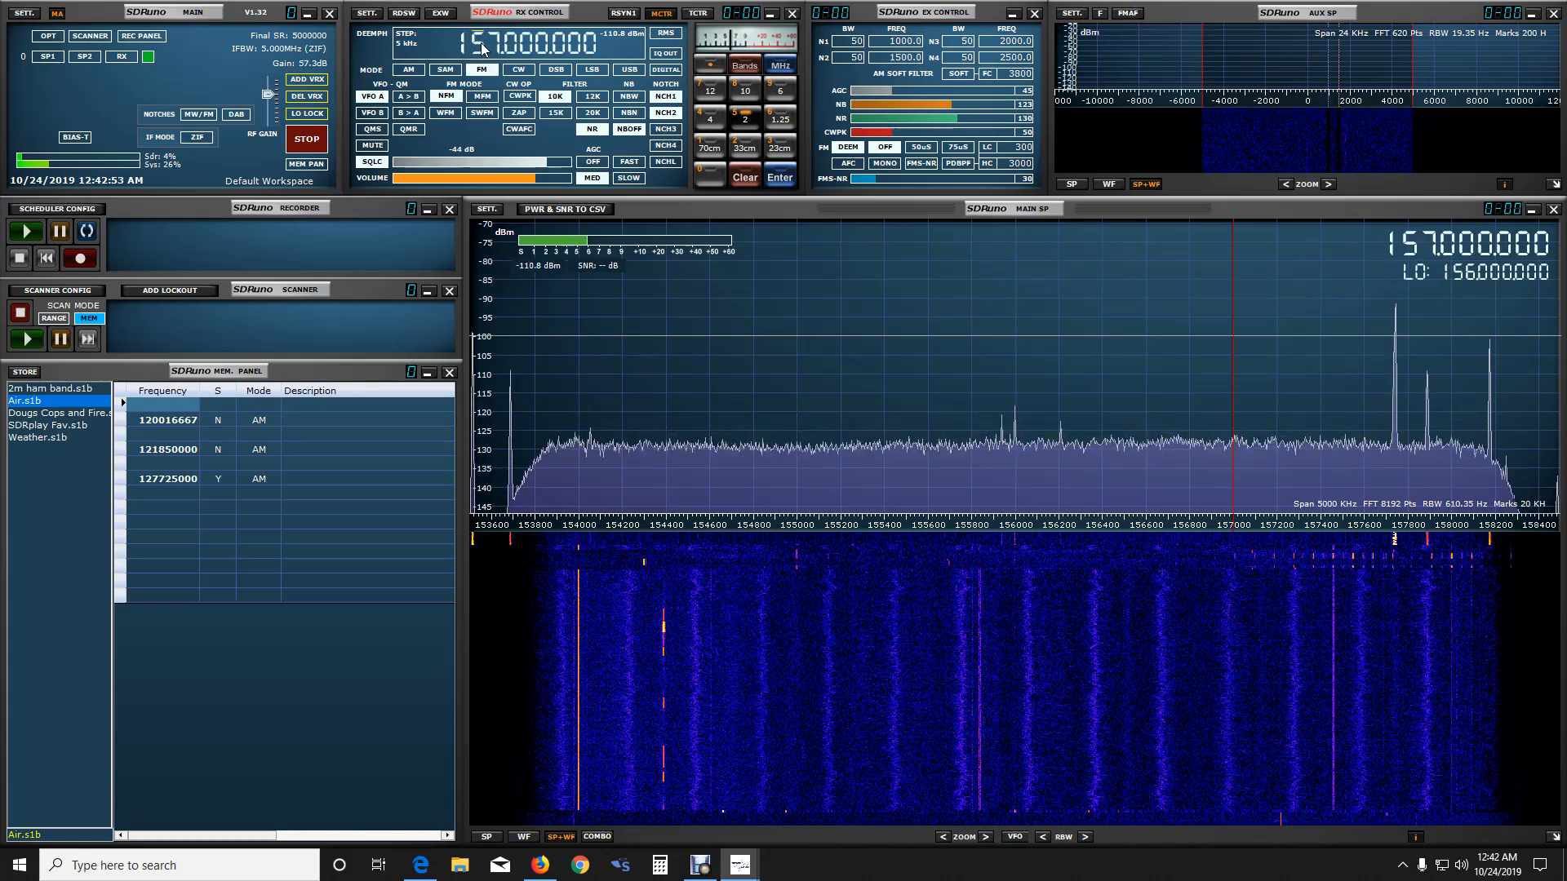
pyautogui.scroll(1, 483, 47)
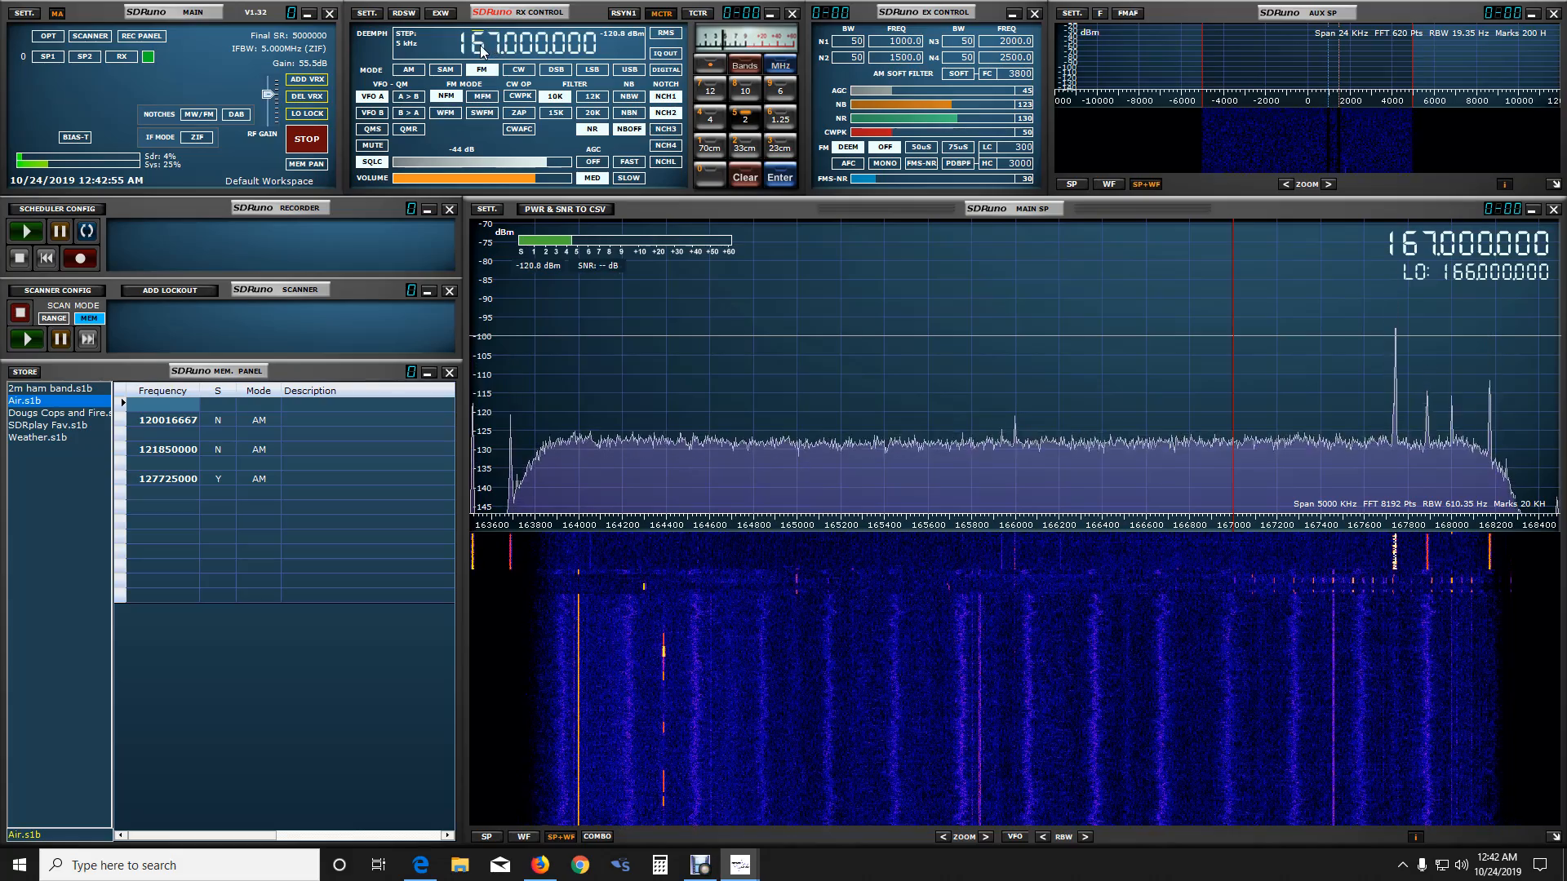
pyautogui.scroll(-2, 498, 48)
pyautogui.scroll(-1, 499, 46)
pyautogui.scroll(-1, 498, 43)
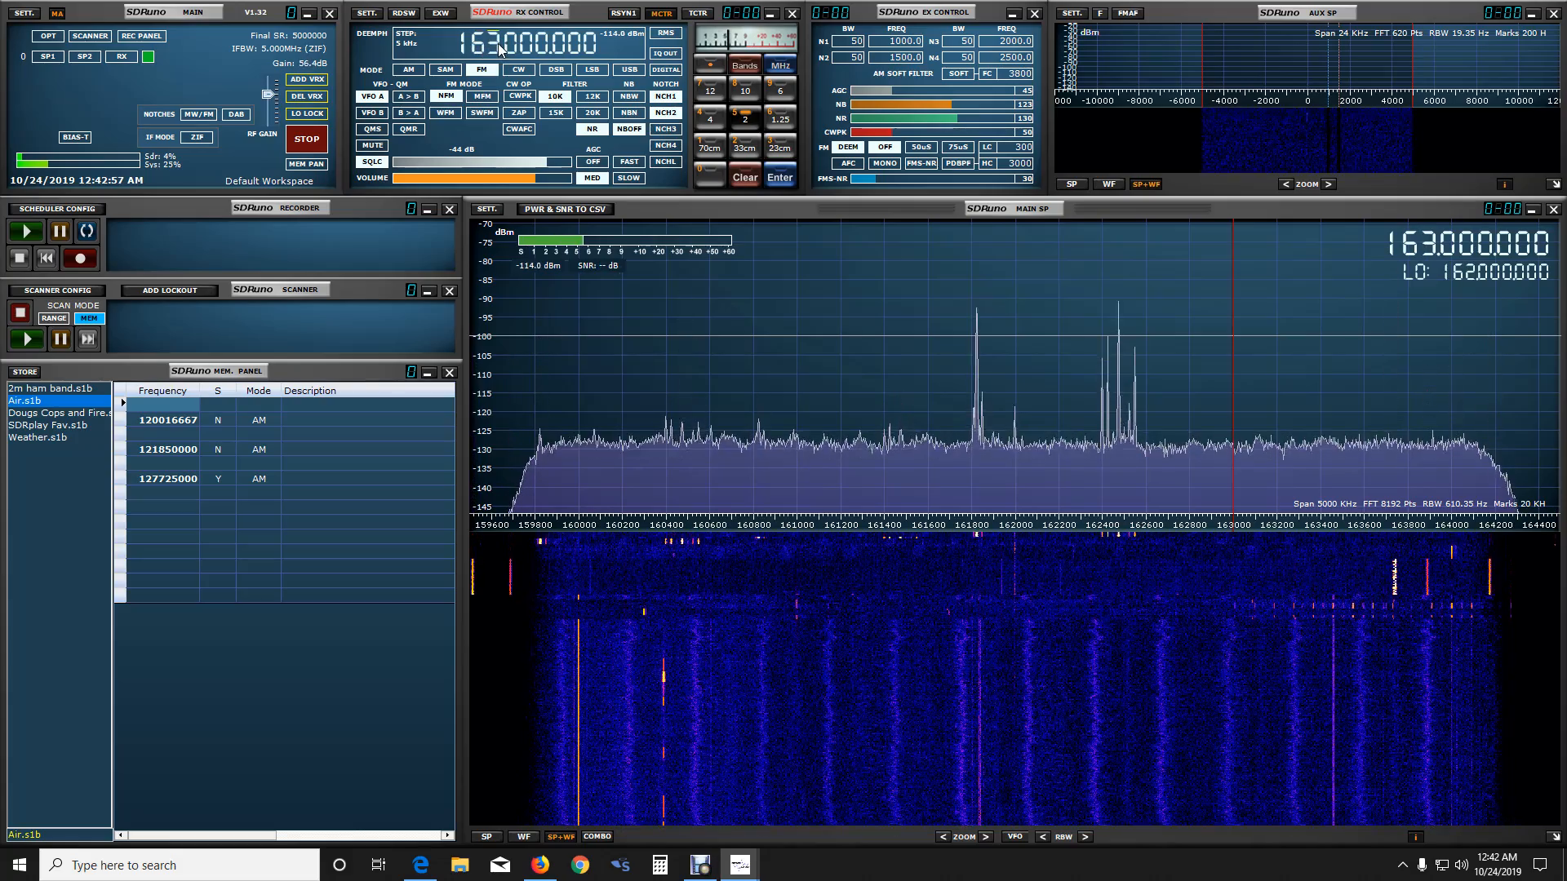
pyautogui.scroll(-1, 499, 44)
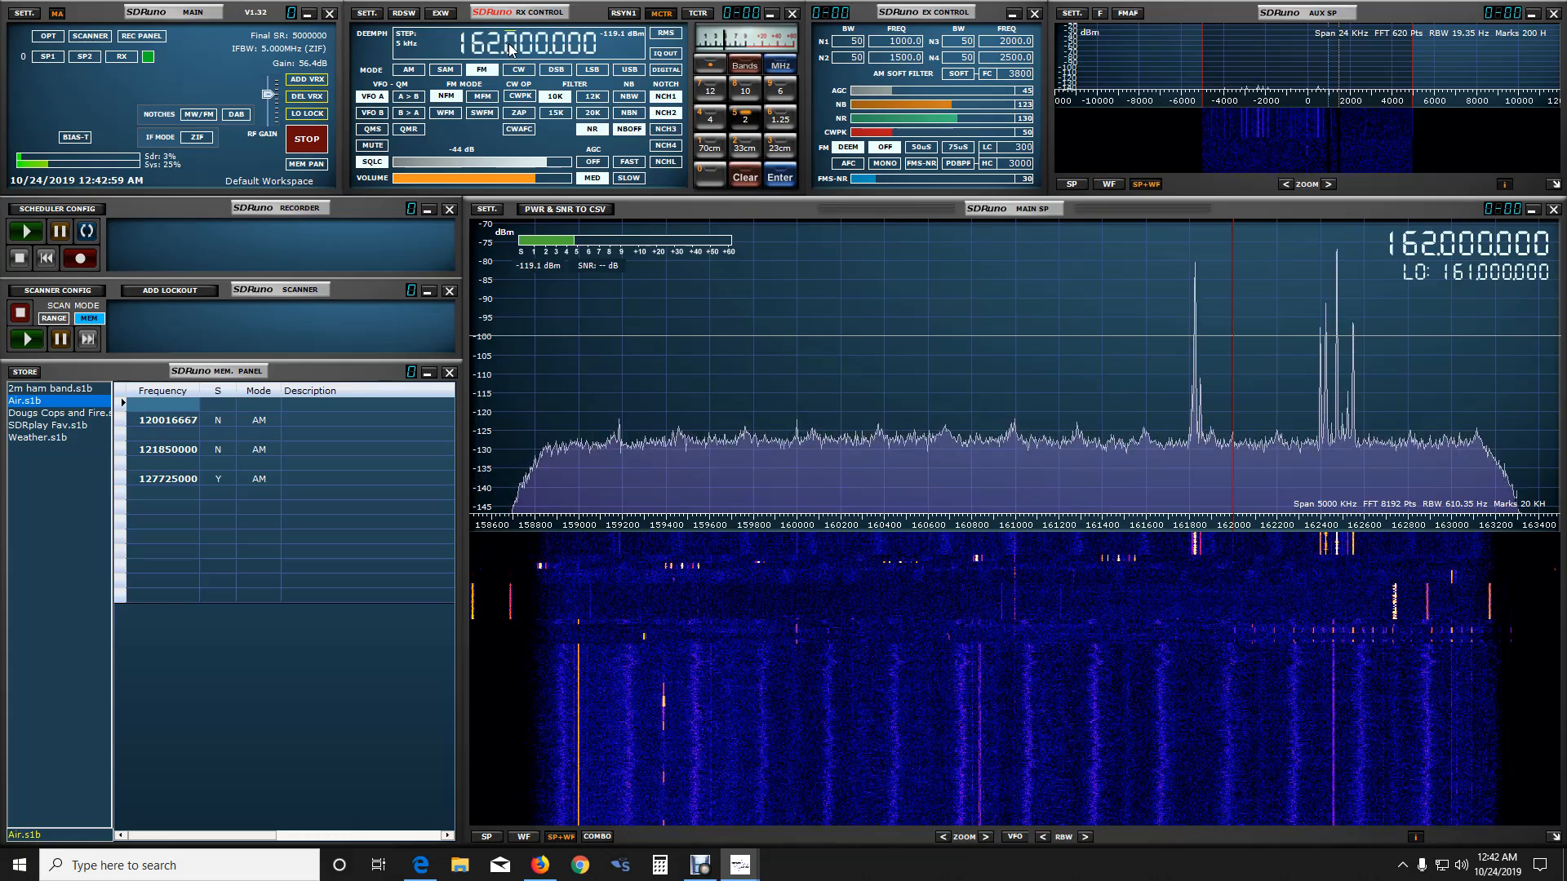
pyautogui.scroll(3, 508, 43)
pyautogui.scroll(1, 508, 43)
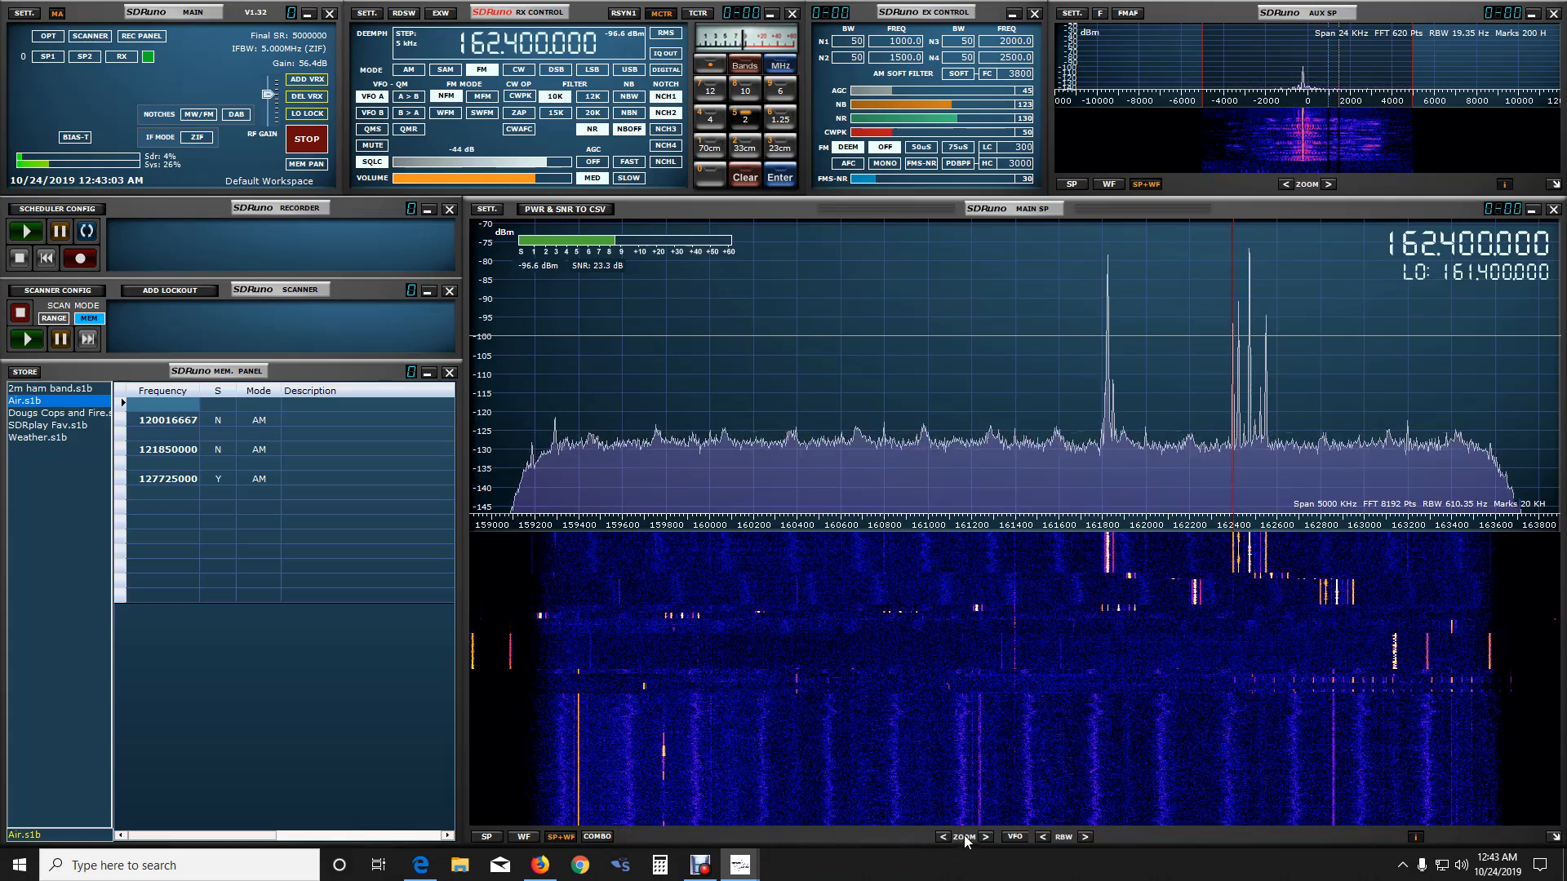
# - Zoom in on 162 MHz, tune the 162.475 MHz peak and tighten squelch to -55 dB
pyautogui.click(986, 838)
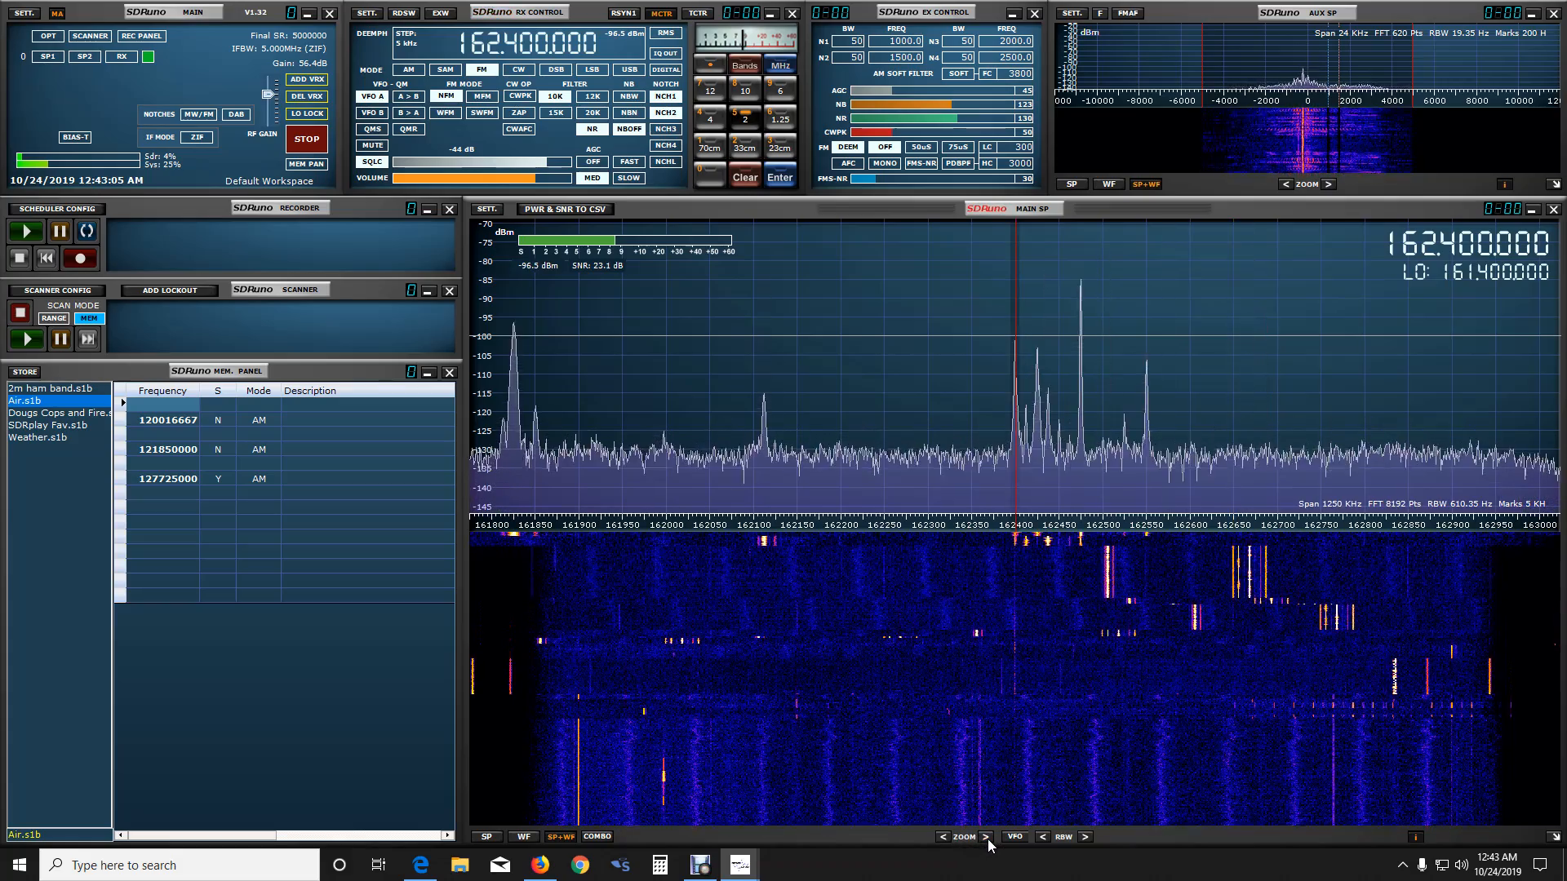
pyautogui.click(1080, 449)
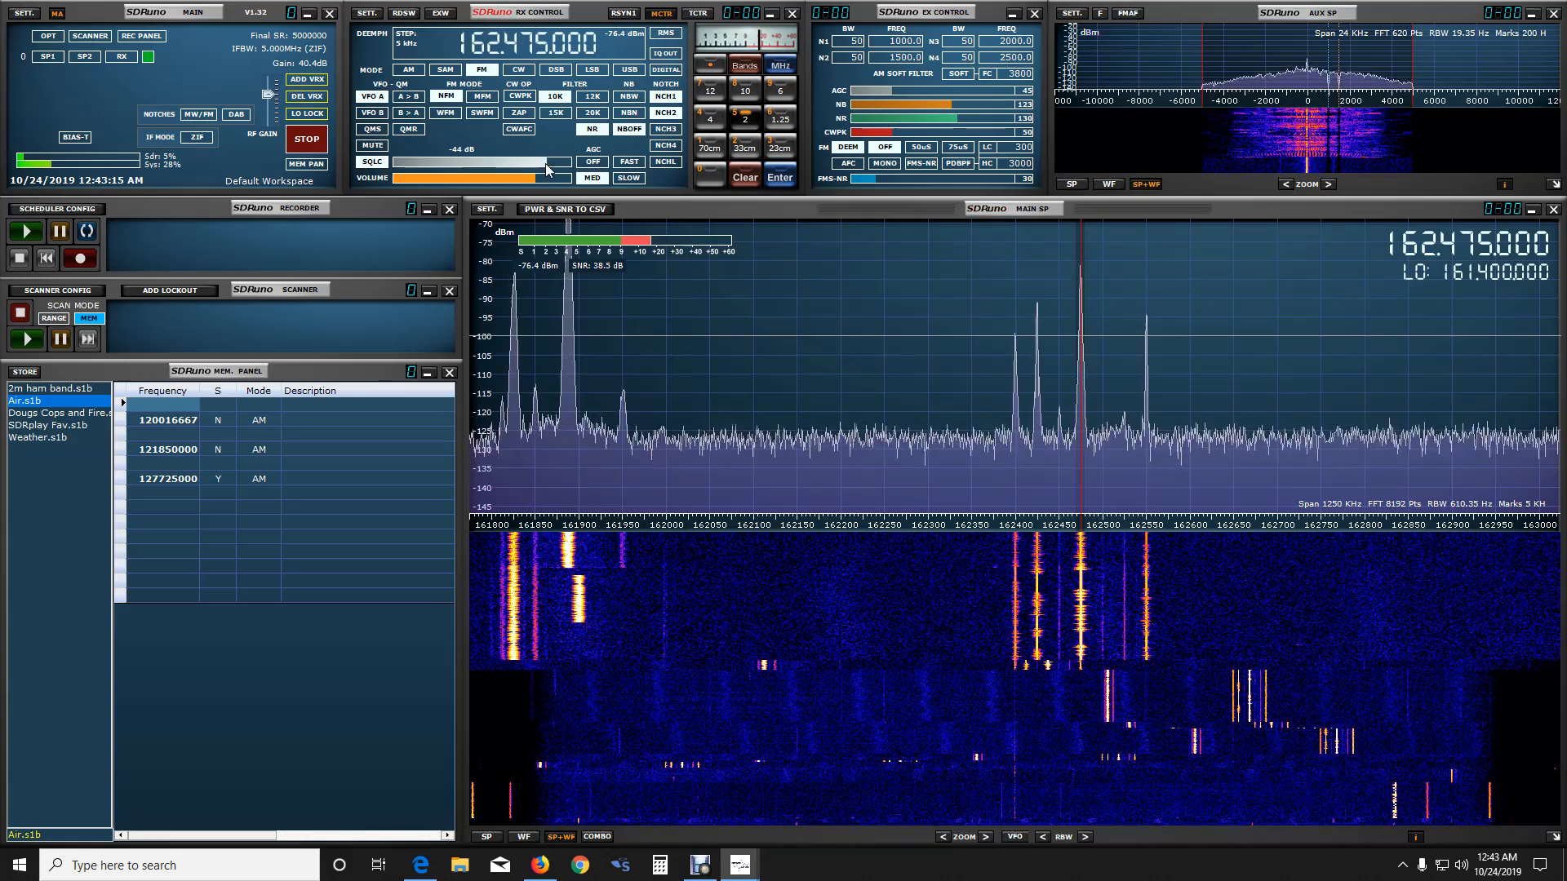
pyautogui.moveTo(547, 168); pyautogui.dragTo(526, 167)
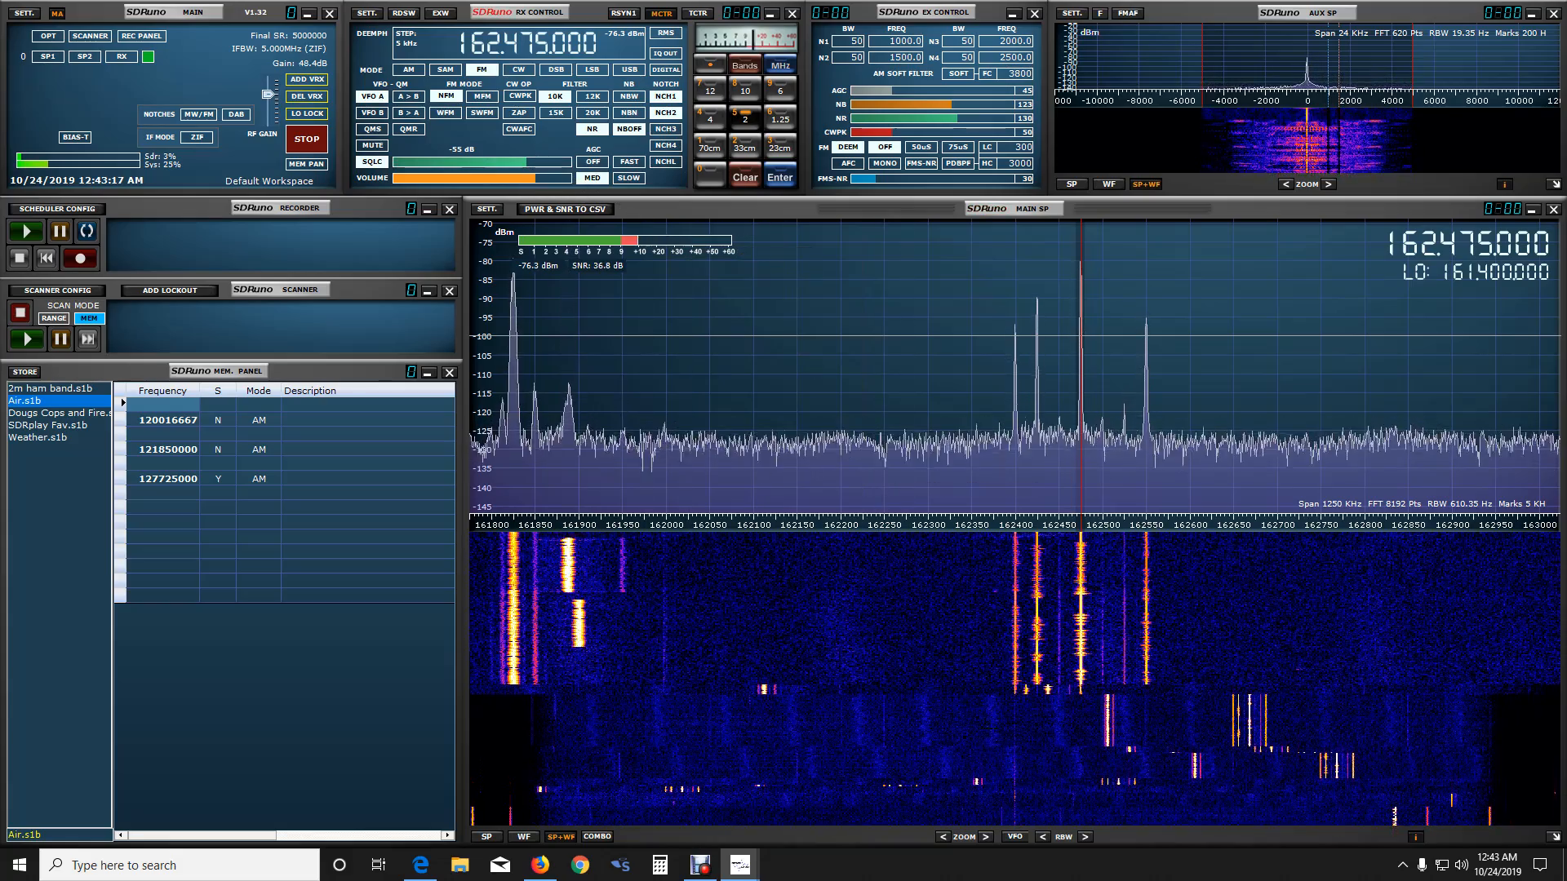
pyautogui.click(986, 837)
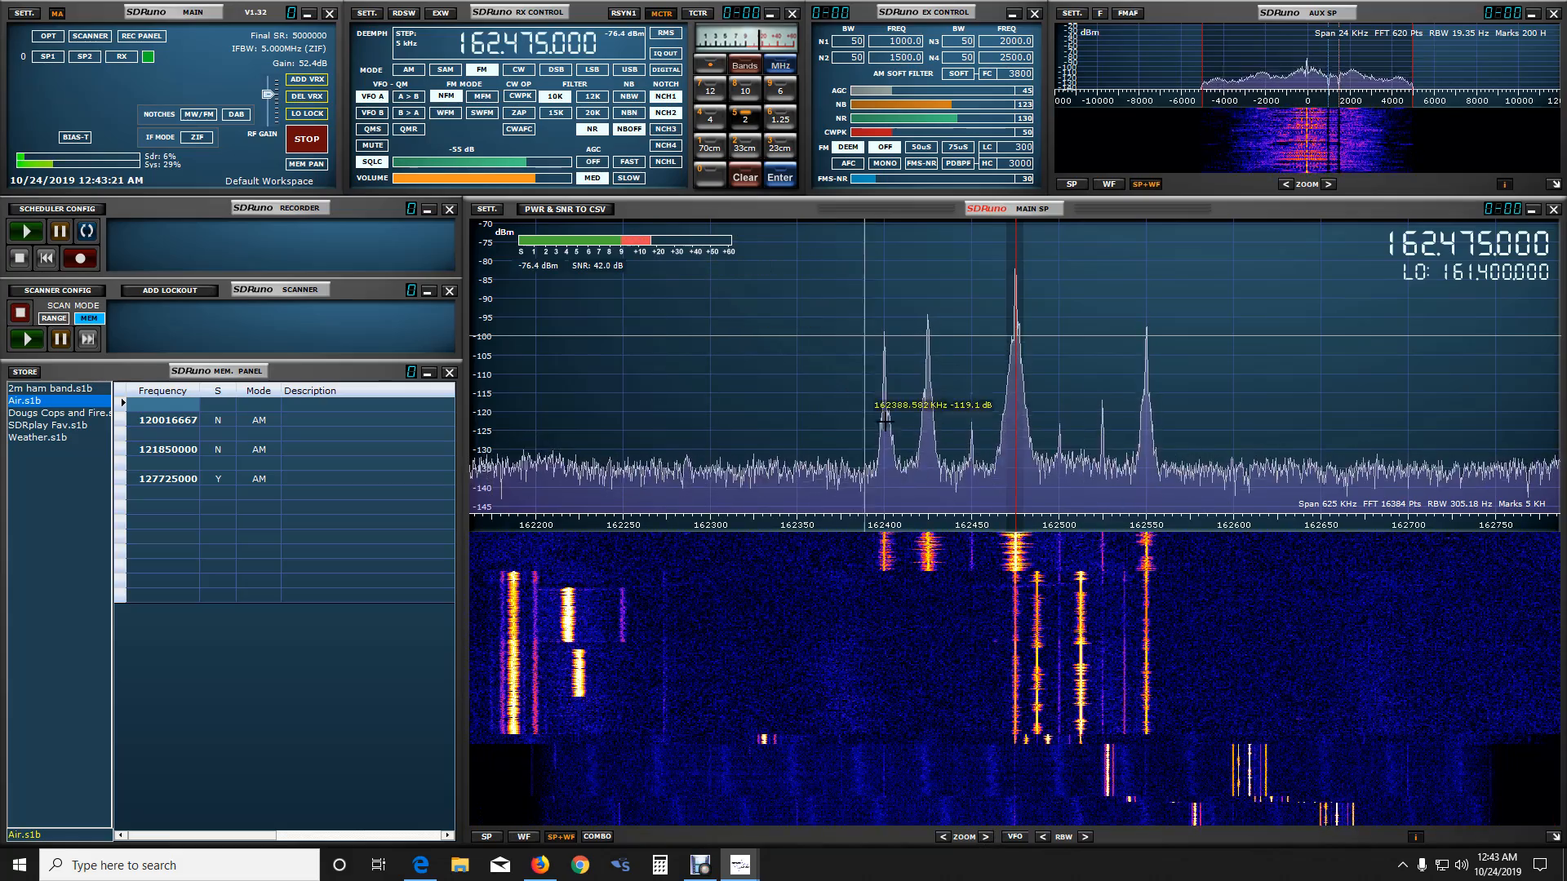
# - Visit 162.425 MHz, tighten squelch to -66 dB, and settle on the 162.400 MHz weather signal
pyautogui.click(929, 457)
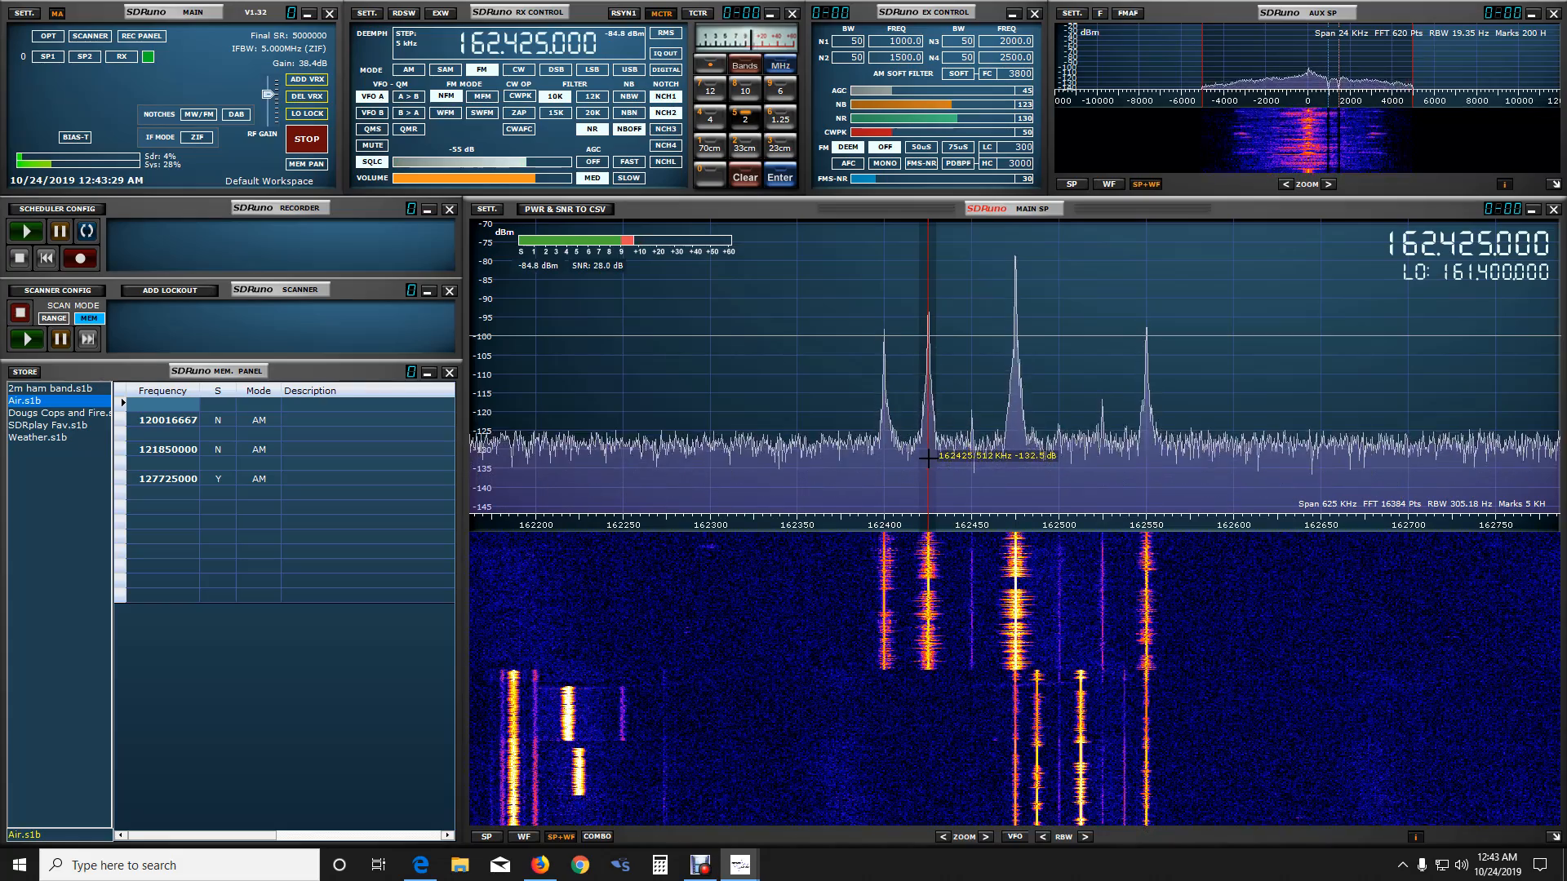
pyautogui.click(522, 165)
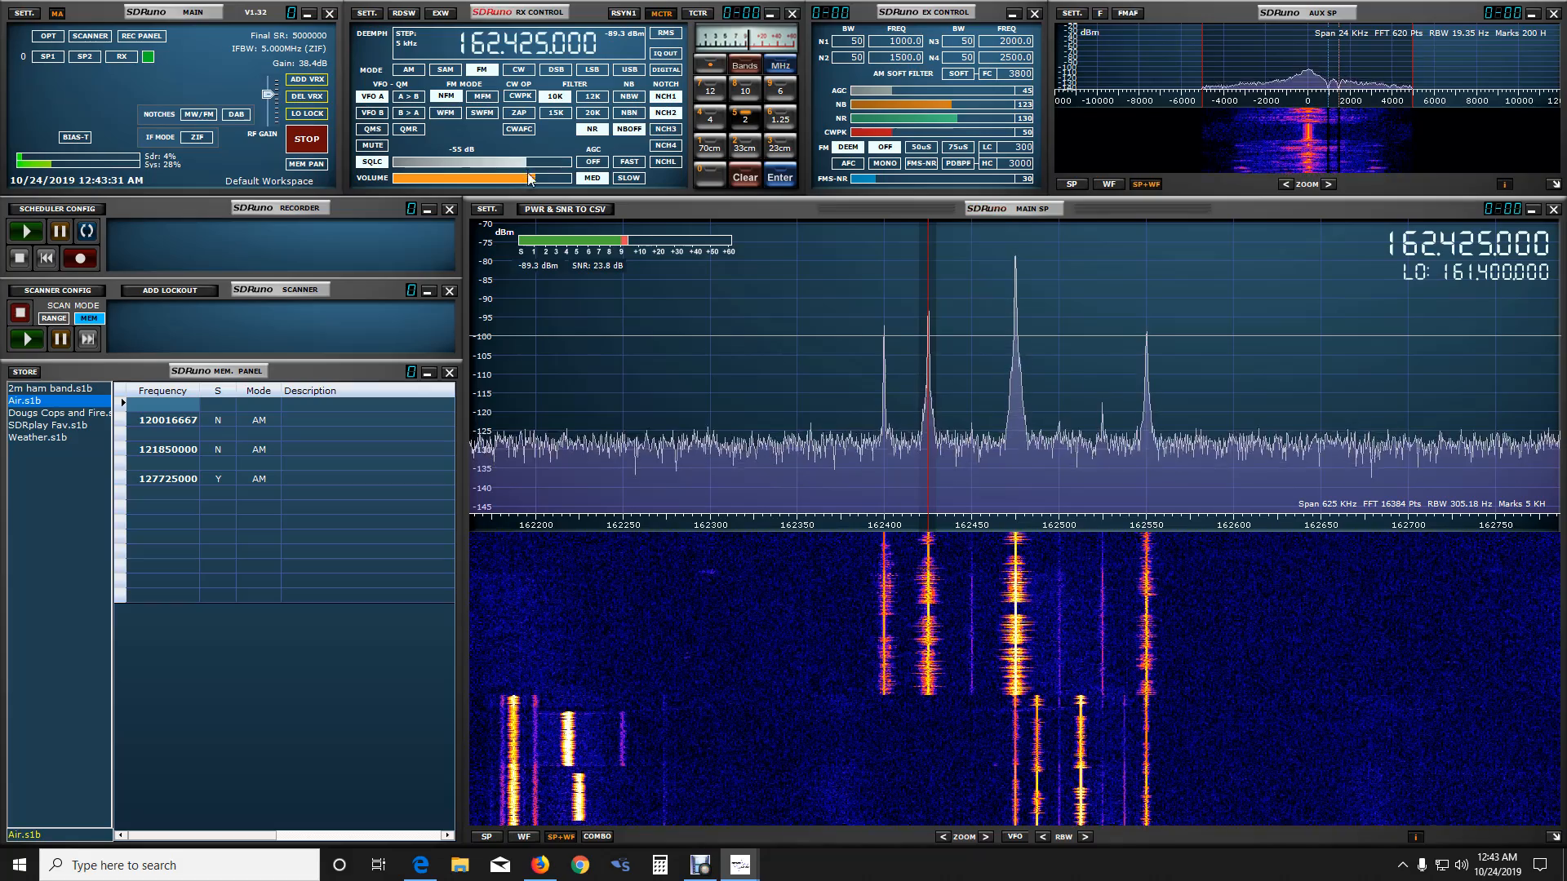
pyautogui.moveTo(523, 165); pyautogui.dragTo(506, 166)
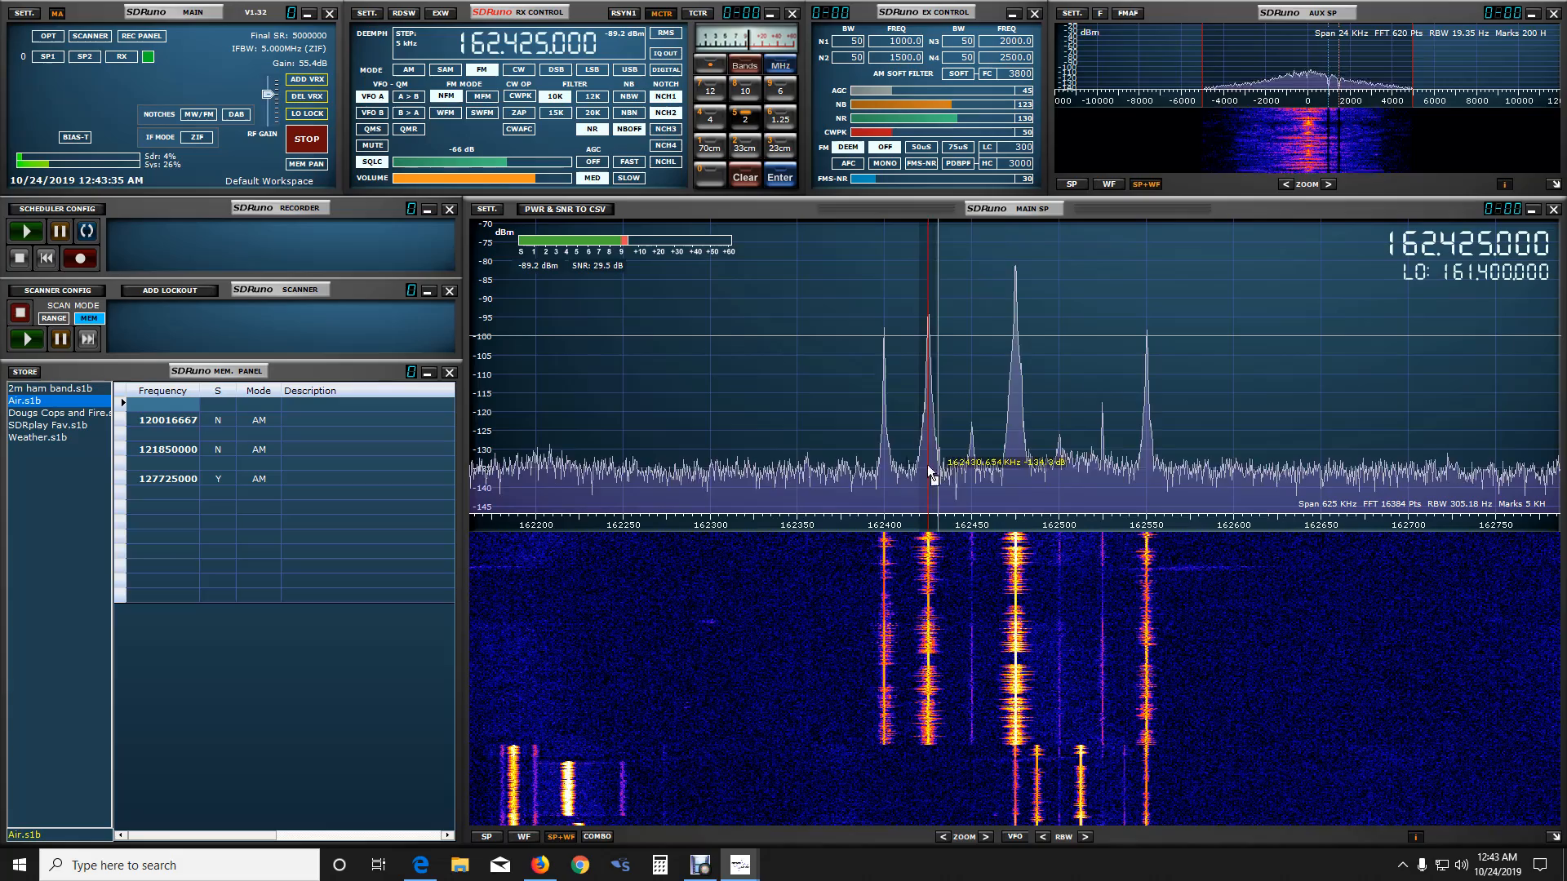
pyautogui.click(884, 464)
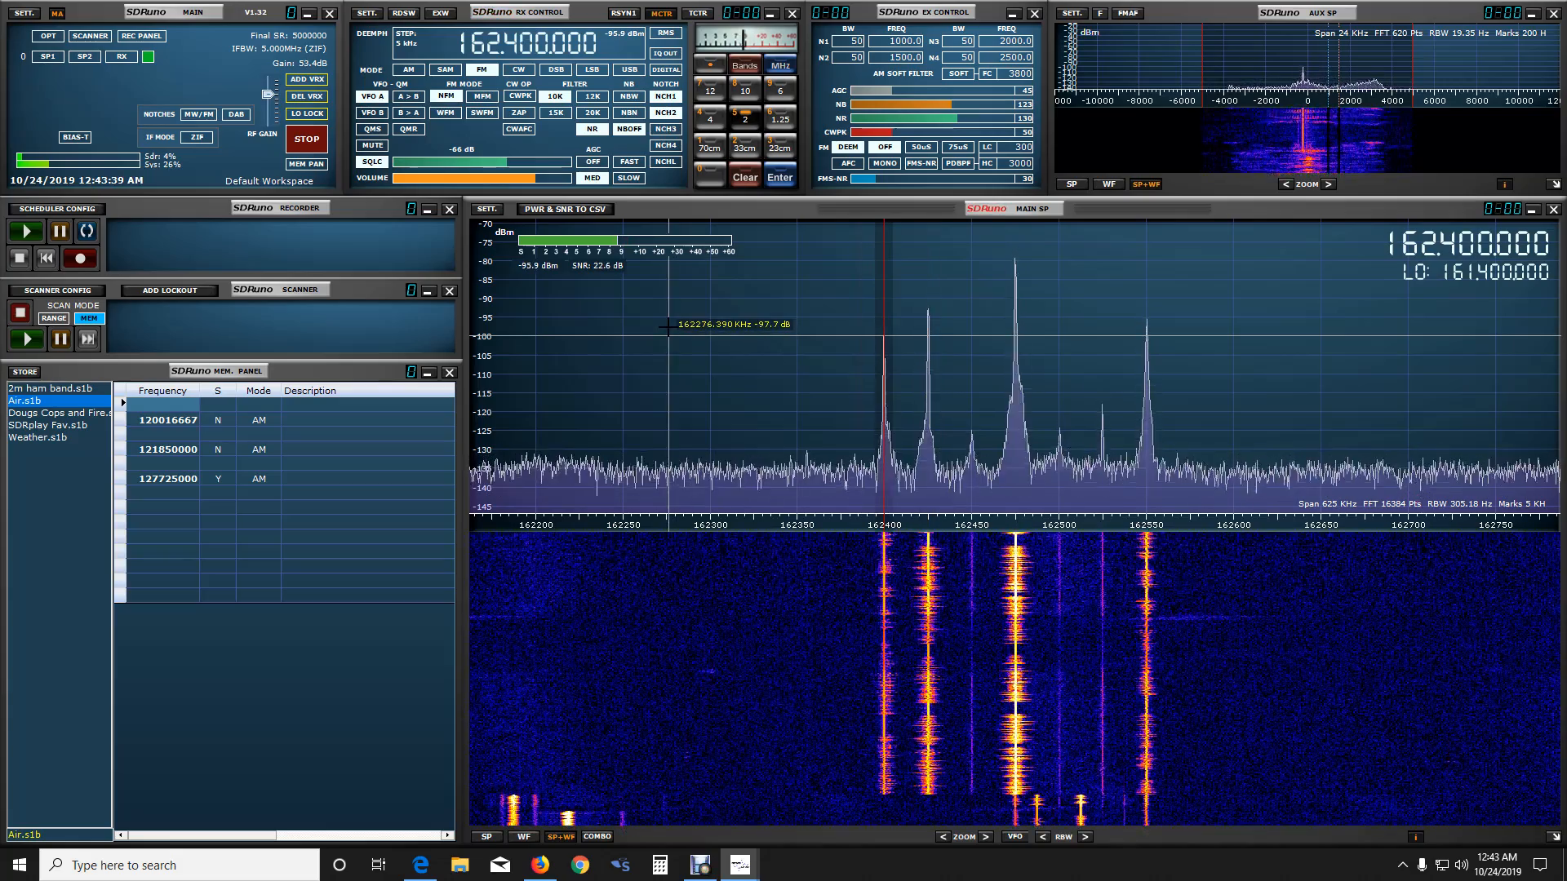
# - Stop the receiver, leaving it frozen on 162.400 MHz FM
pyautogui.click(312, 144)
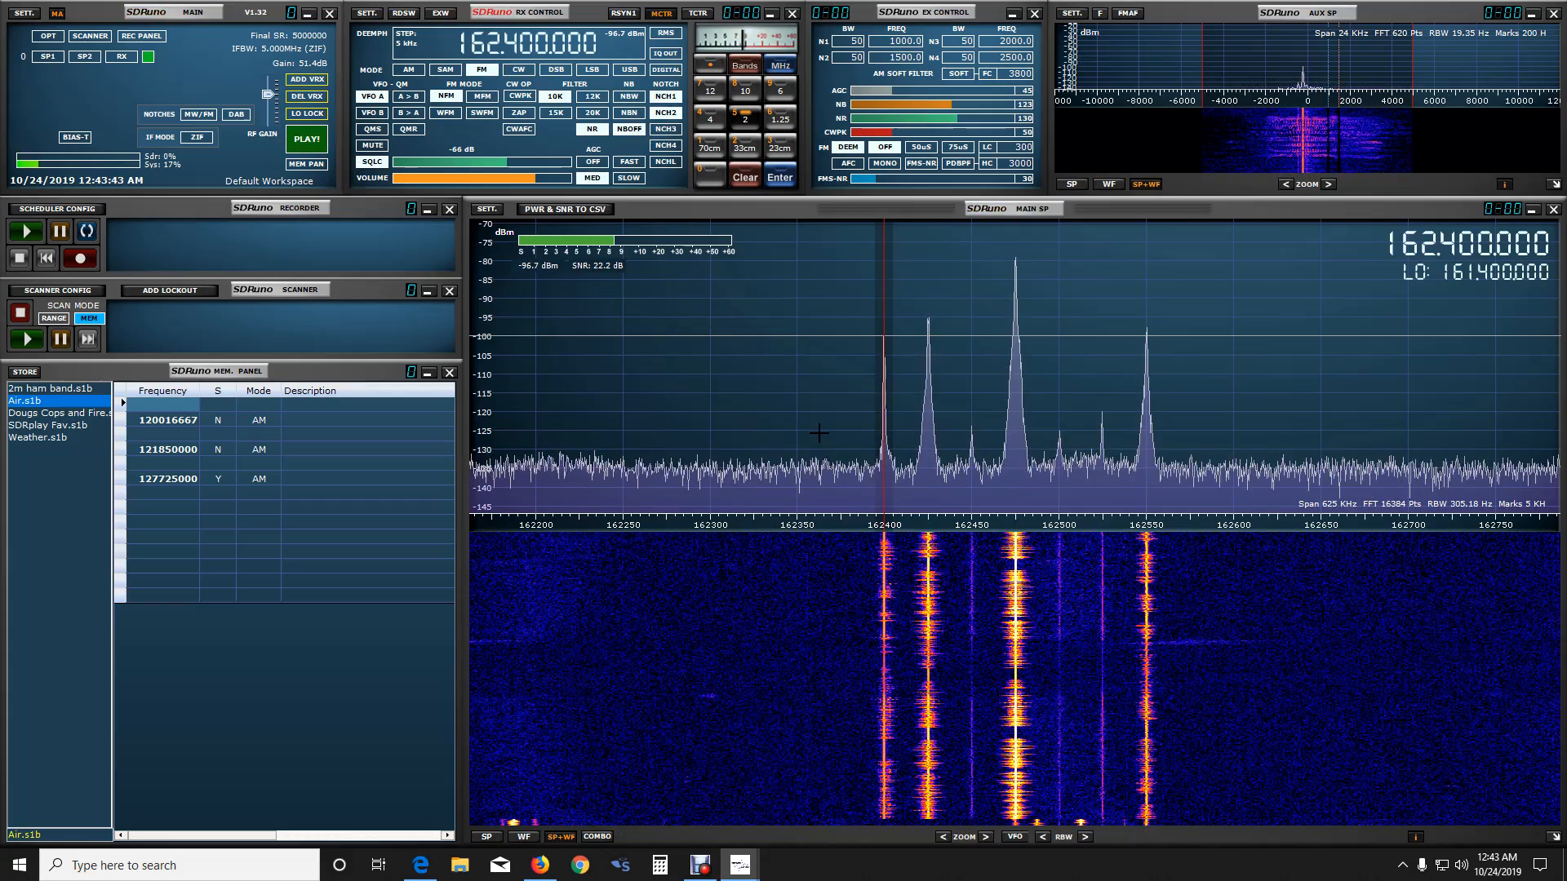